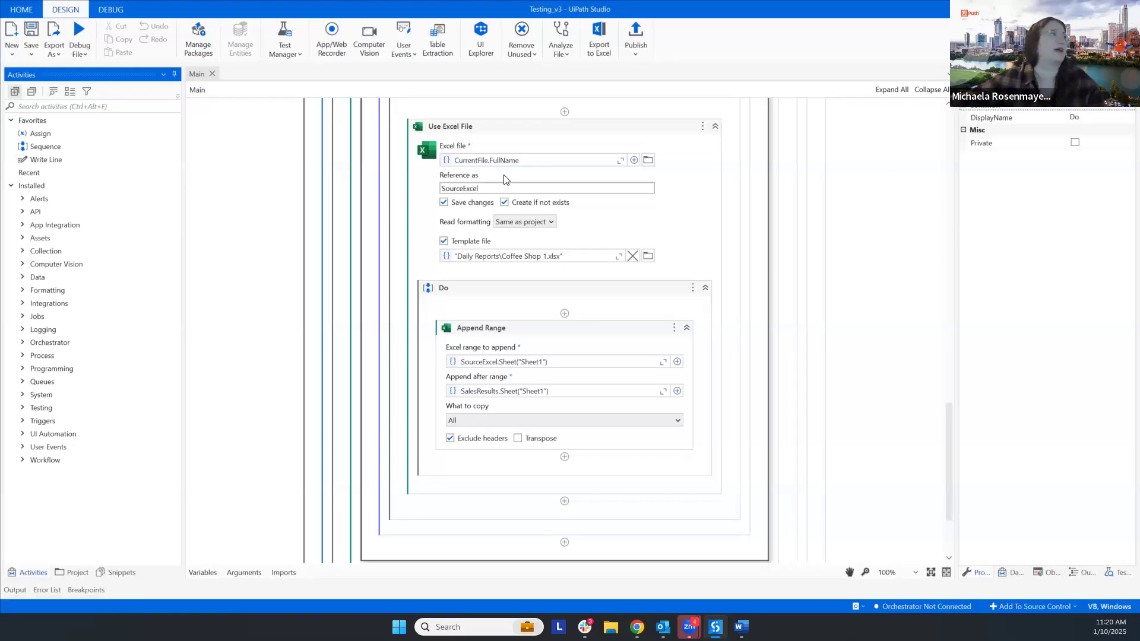
- Find the Autofit Range activity and add it directly below Append Range inside the Use Excel File body
left_click(127, 105)
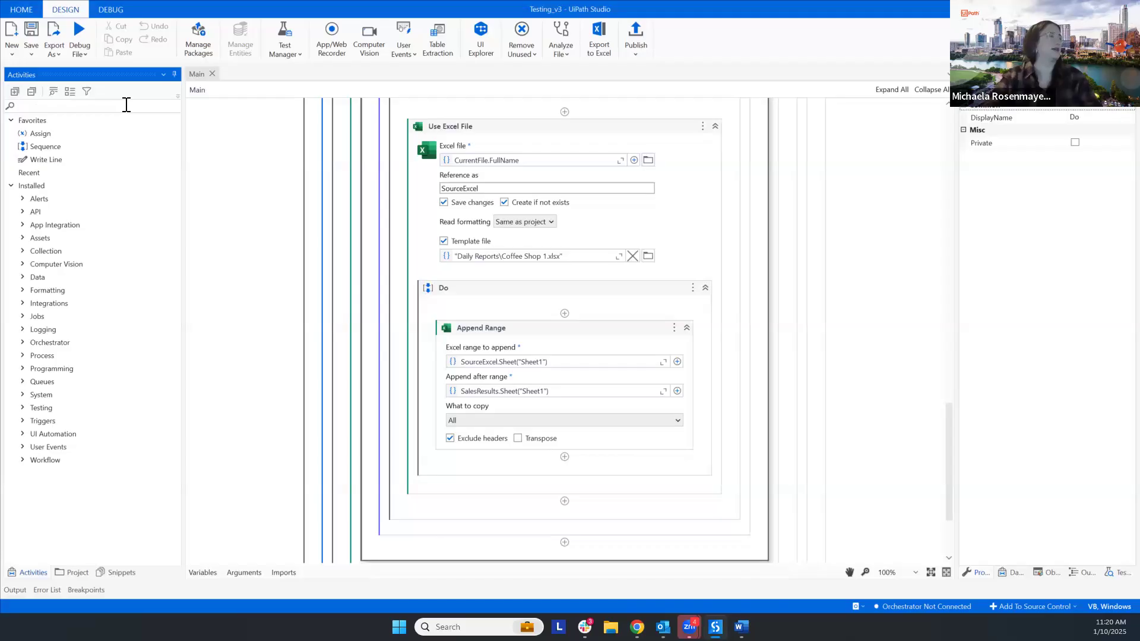
type("autofit")
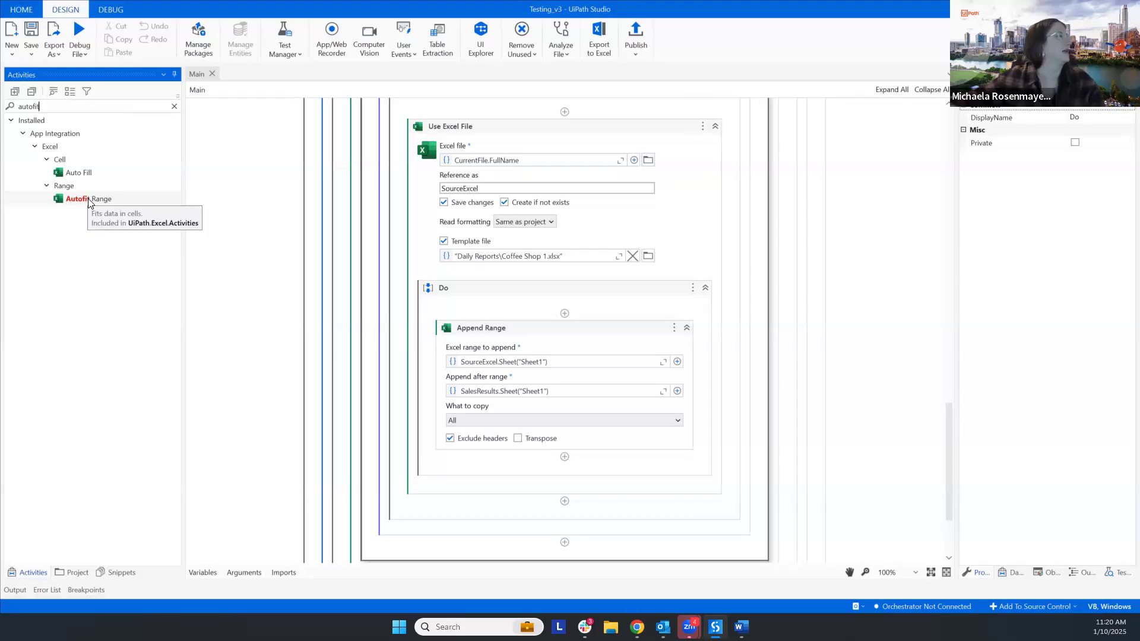
left_click_drag(89, 202, 564, 475)
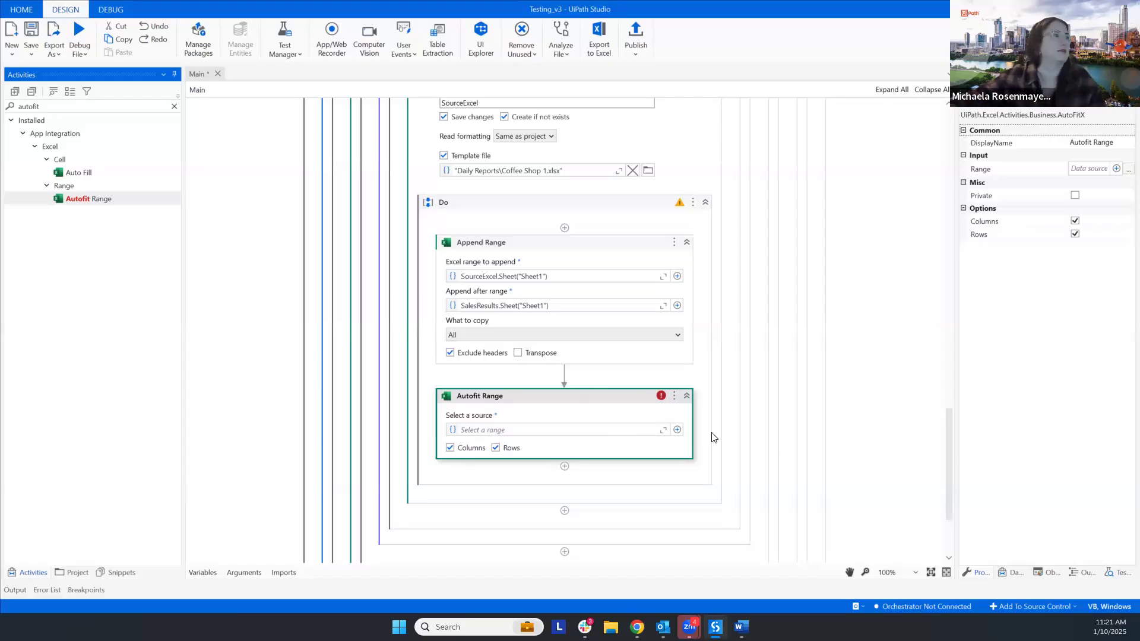
- Start indicating the Autofit Range source in the SalesResults workbook and select A1:D51 on Sheet1
left_click(678, 429)
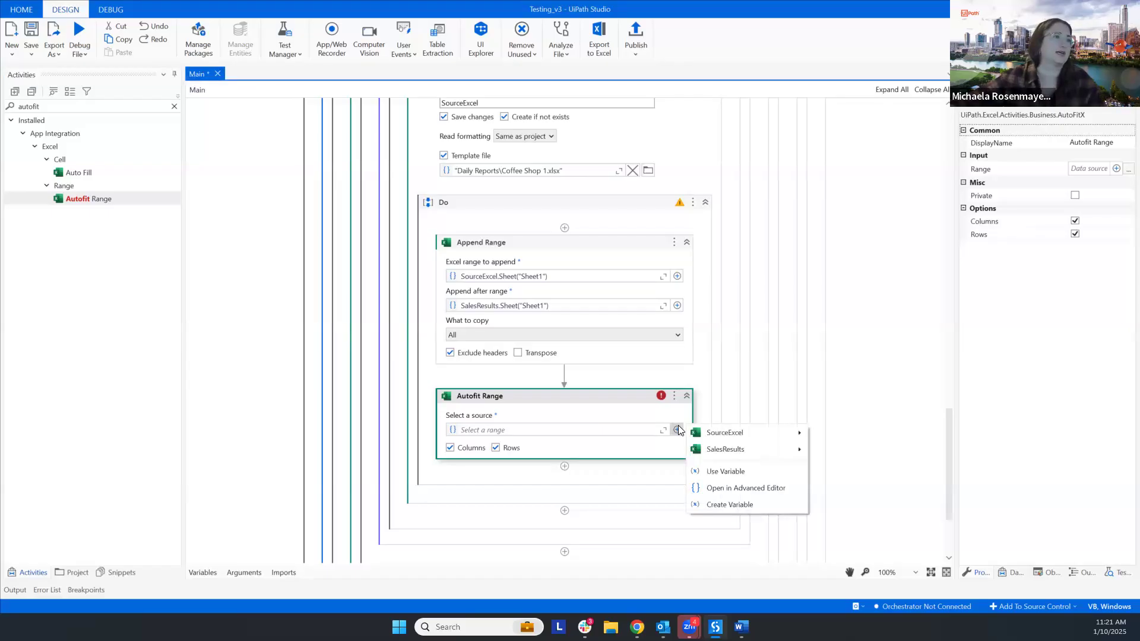
mouse_move(774, 454)
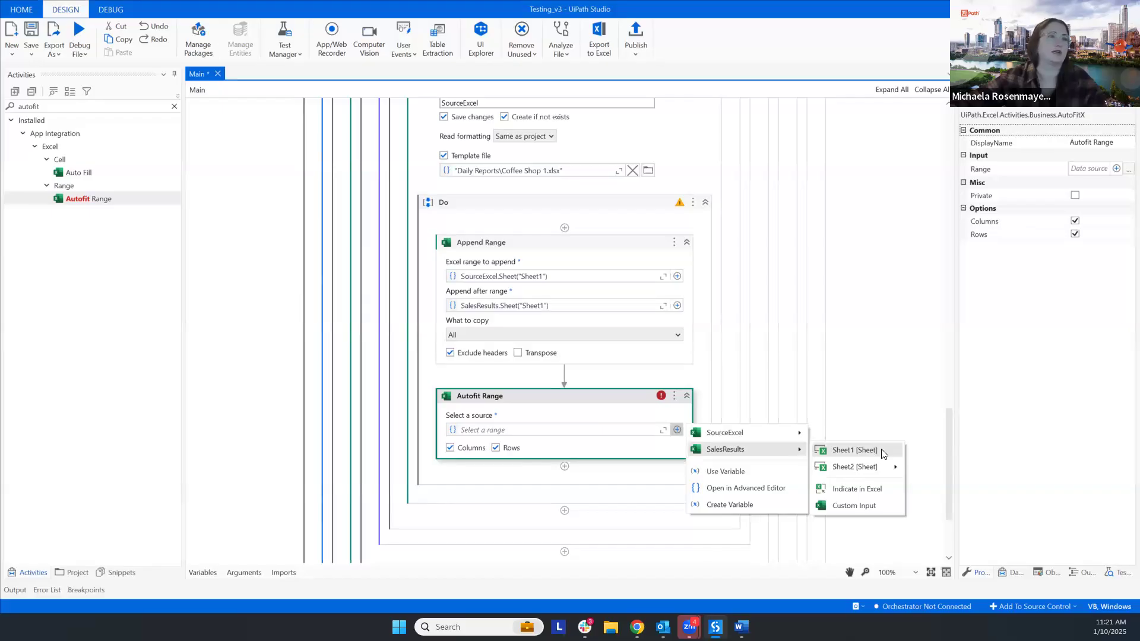
left_click(854, 491)
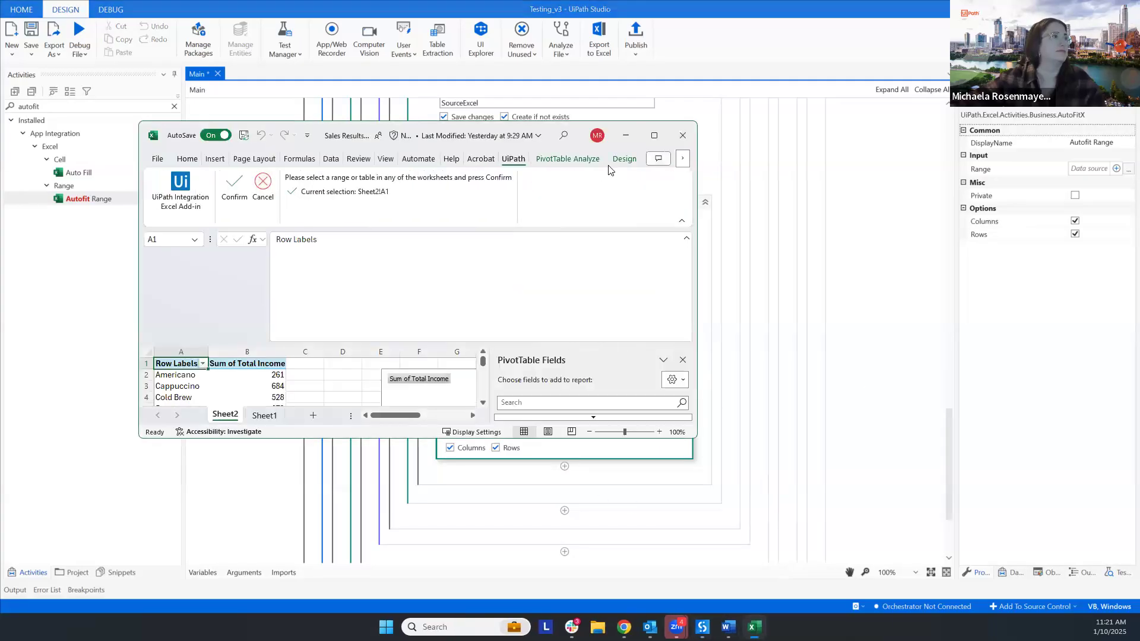
left_click(265, 416)
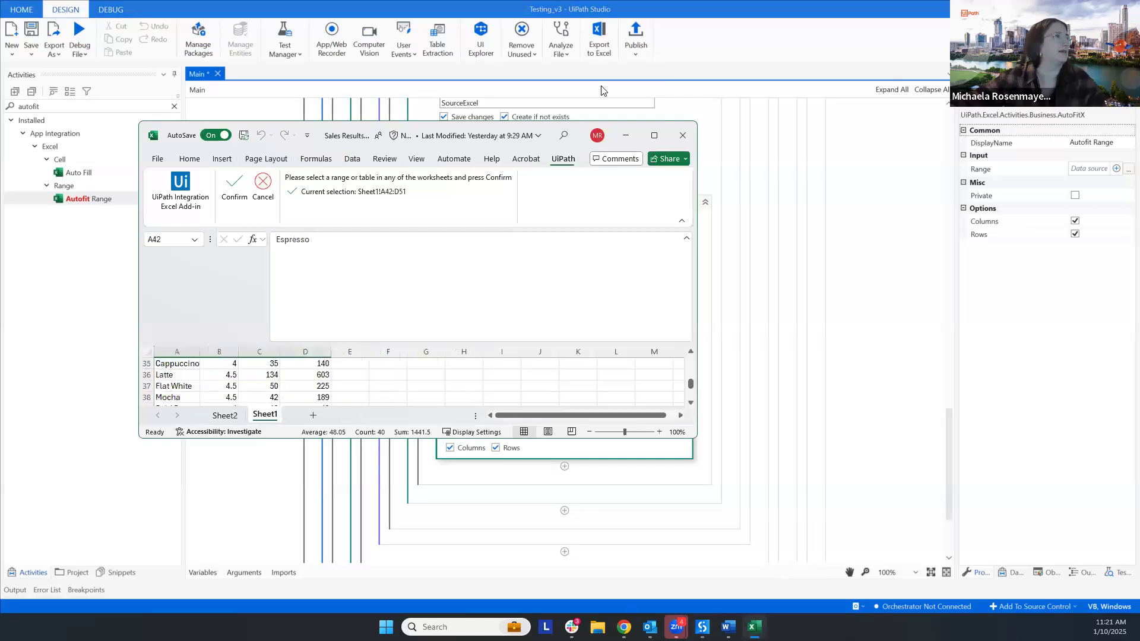
left_click(654, 135)
scroll(152, 408, "up", 3)
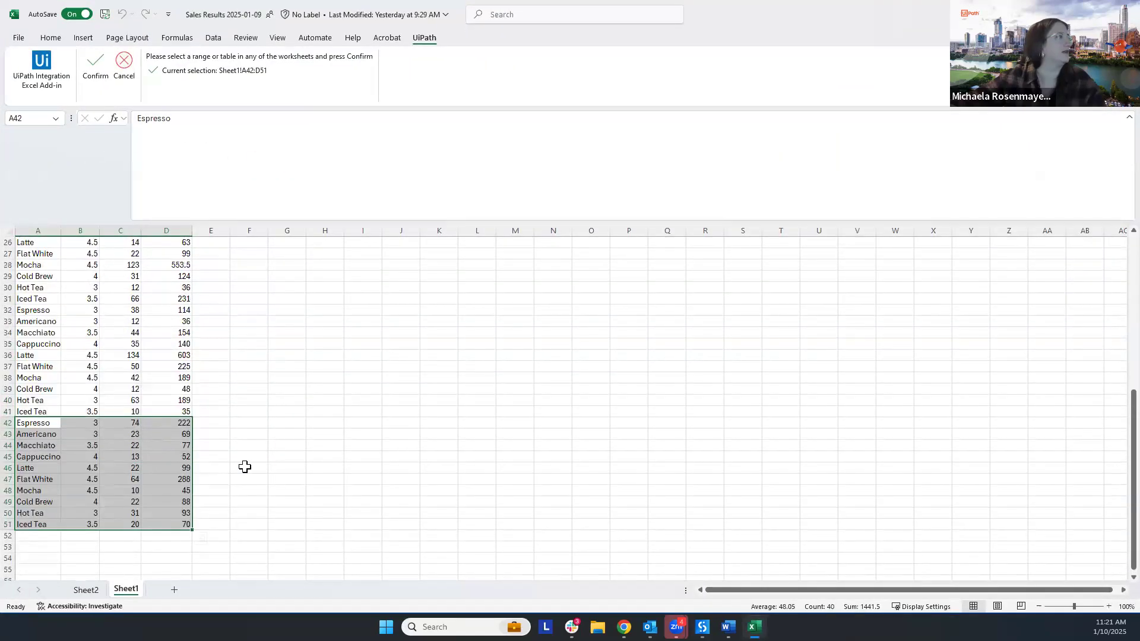
left_click(244, 466)
left_click_drag(179, 524, 148, 83)
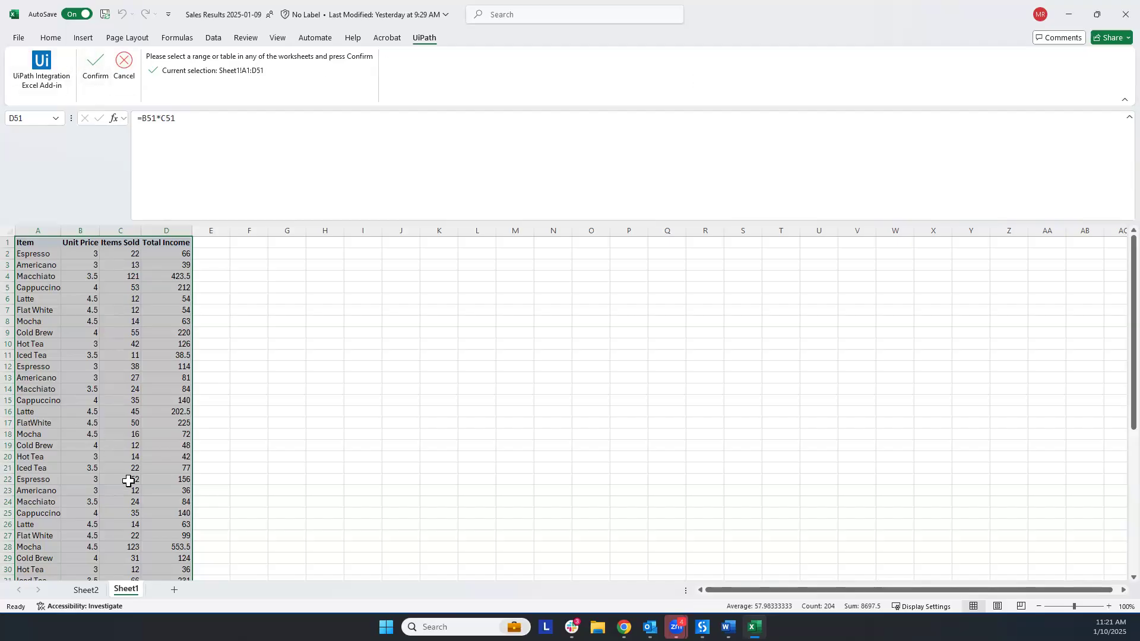
- Delete Sheet2, which holds the pivot table and pie chart, from the sales results workbook
right_click(86, 589)
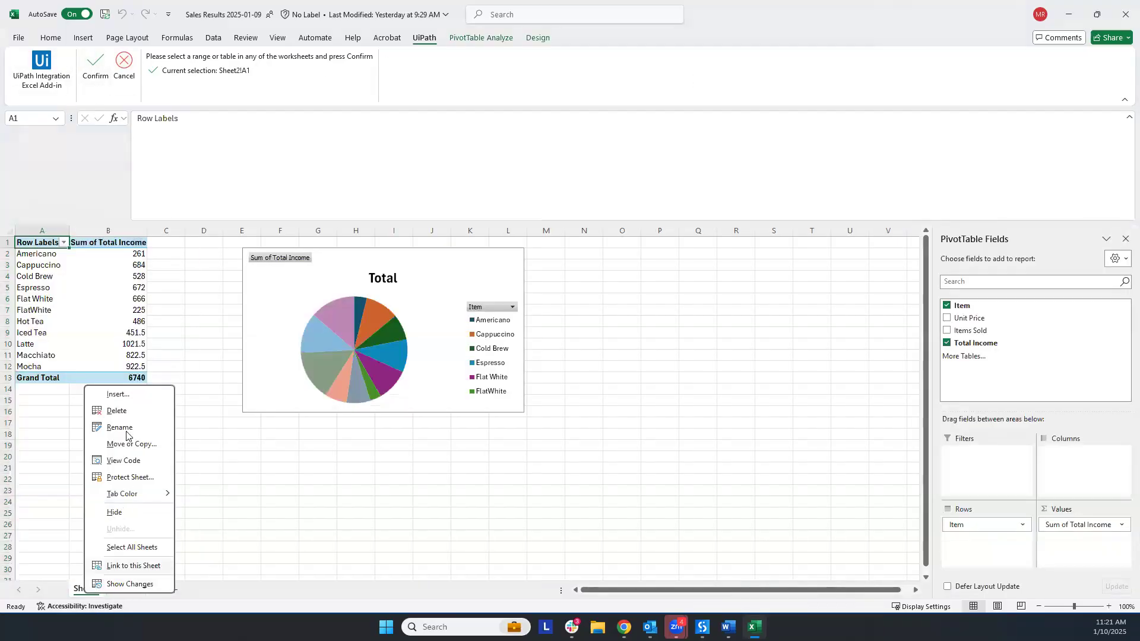
left_click(119, 411)
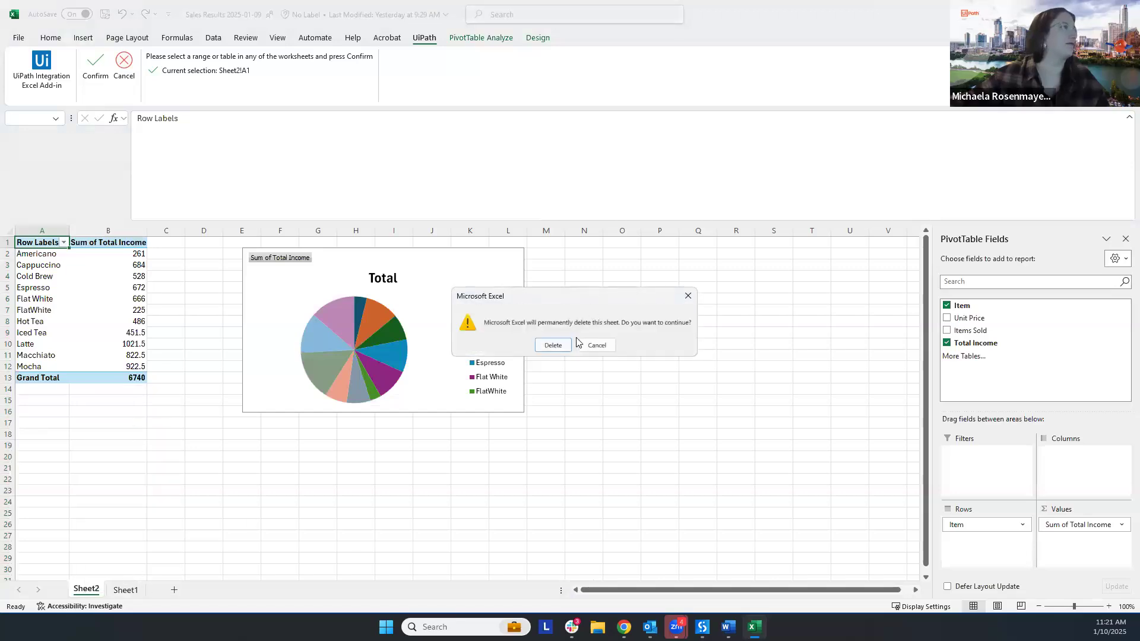
left_click(547, 347)
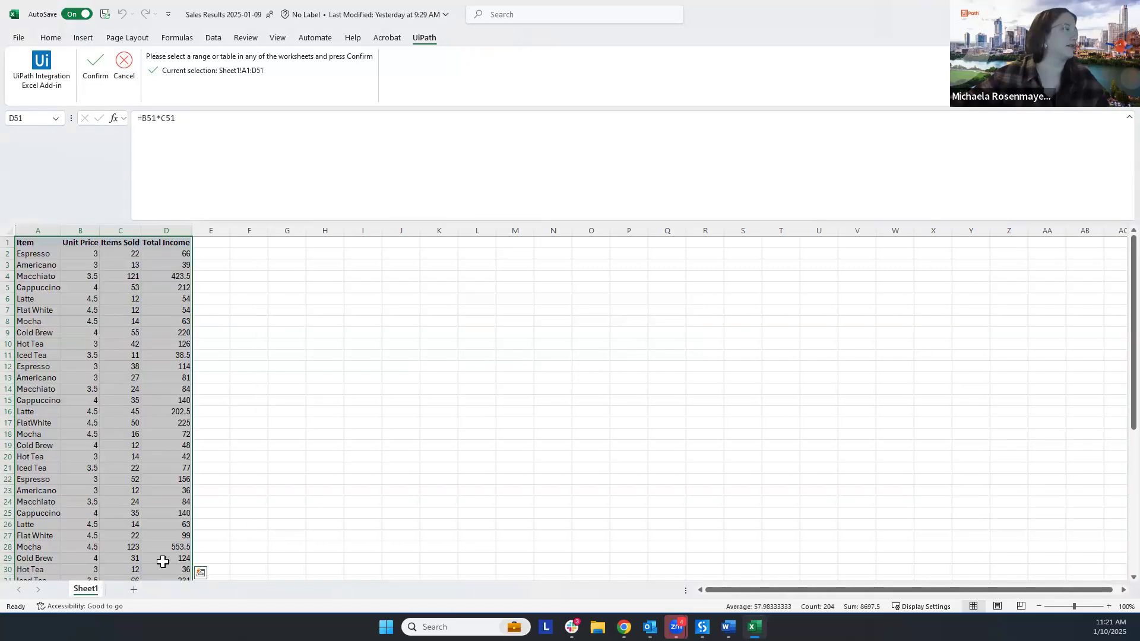
- Reselect the sales data on Sheet1 from the Item header across to Total Income and confirm it as the Autofit Range source
left_click(118, 275)
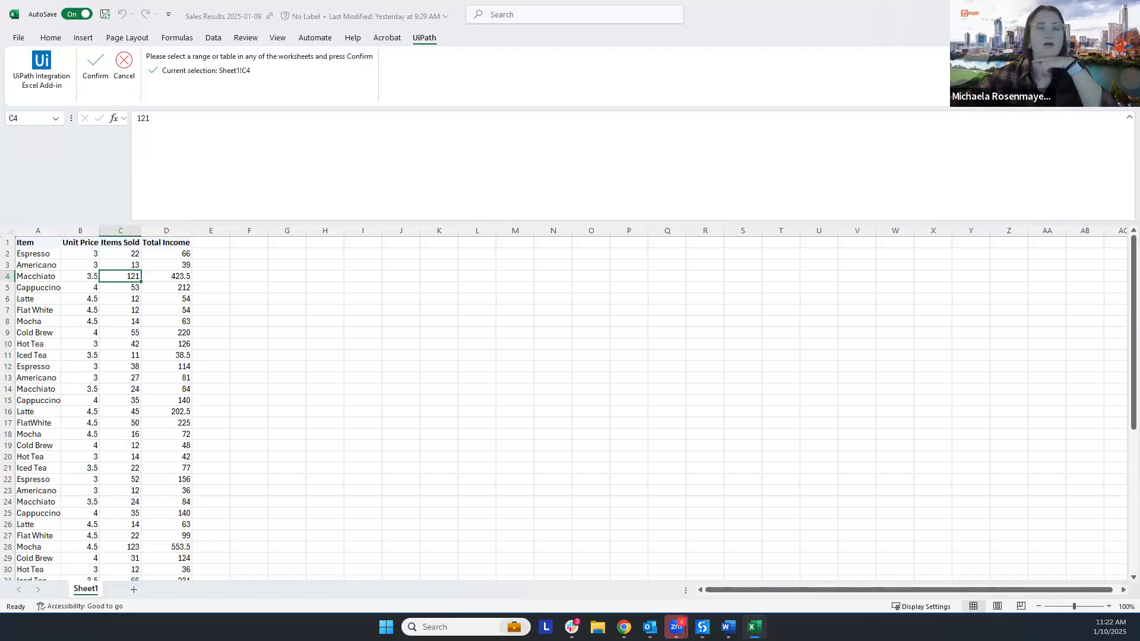
left_click(428, 365)
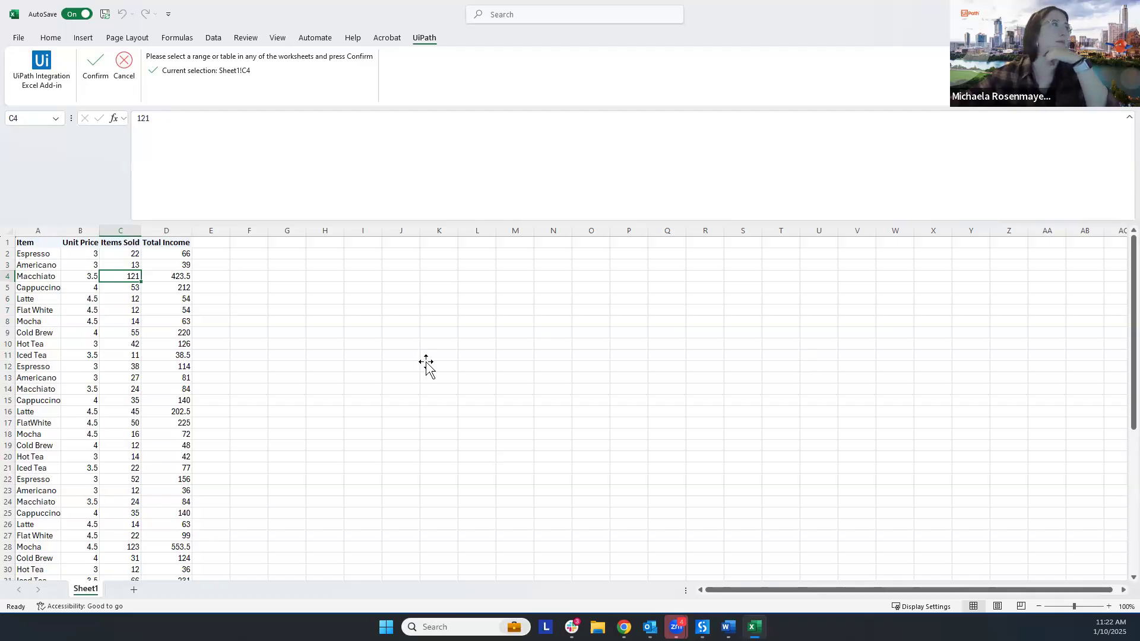
left_click_drag(37, 242, 185, 387)
left_click(83, 65)
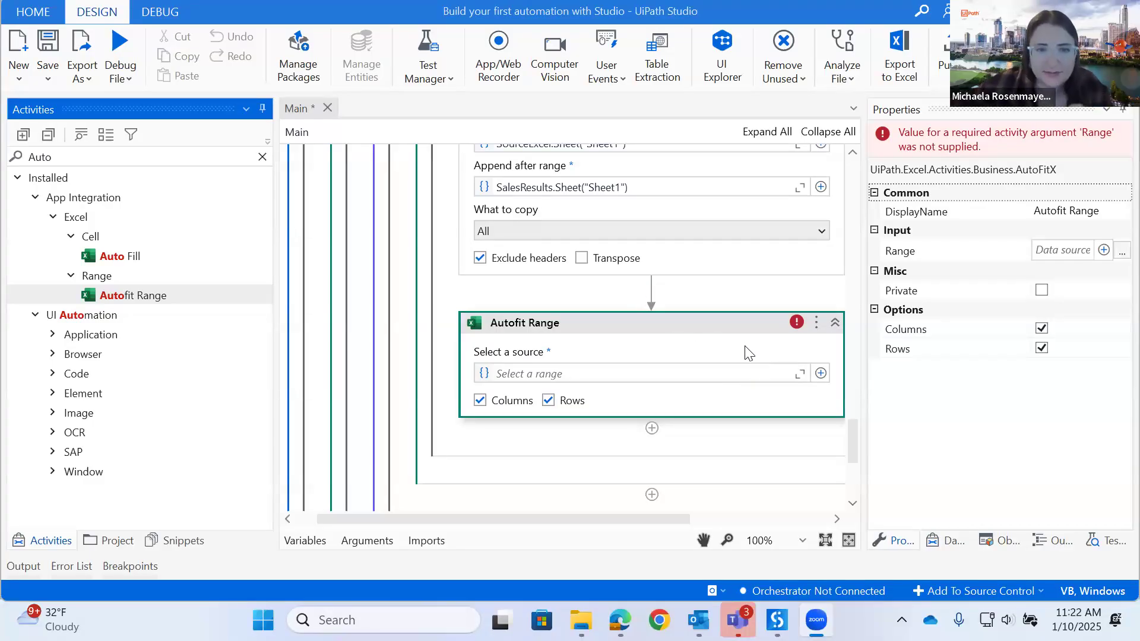
- Open the SalesResults workbook through the Autofit Range source to check Sheet1, and close it without indicating a range
left_click(821, 374)
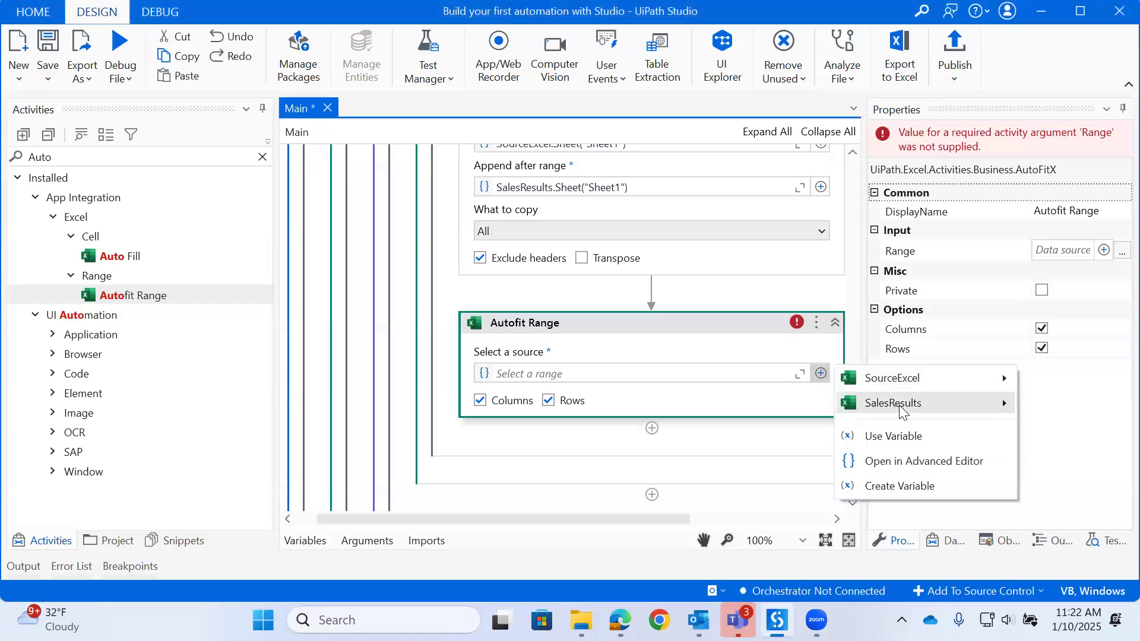
mouse_move(901, 410)
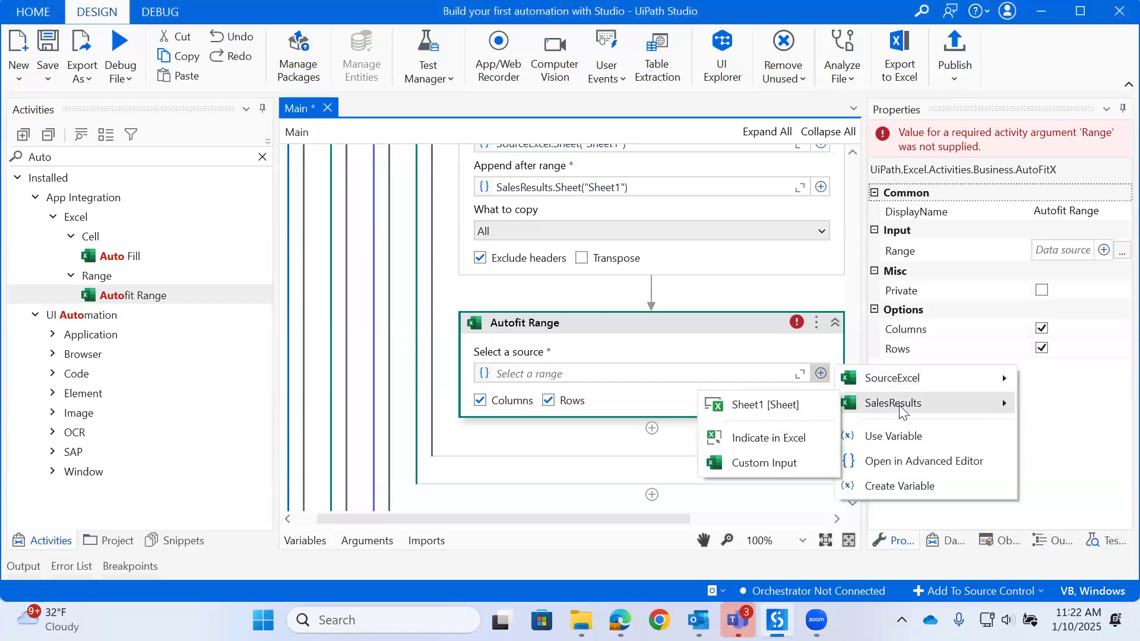
left_click(756, 440)
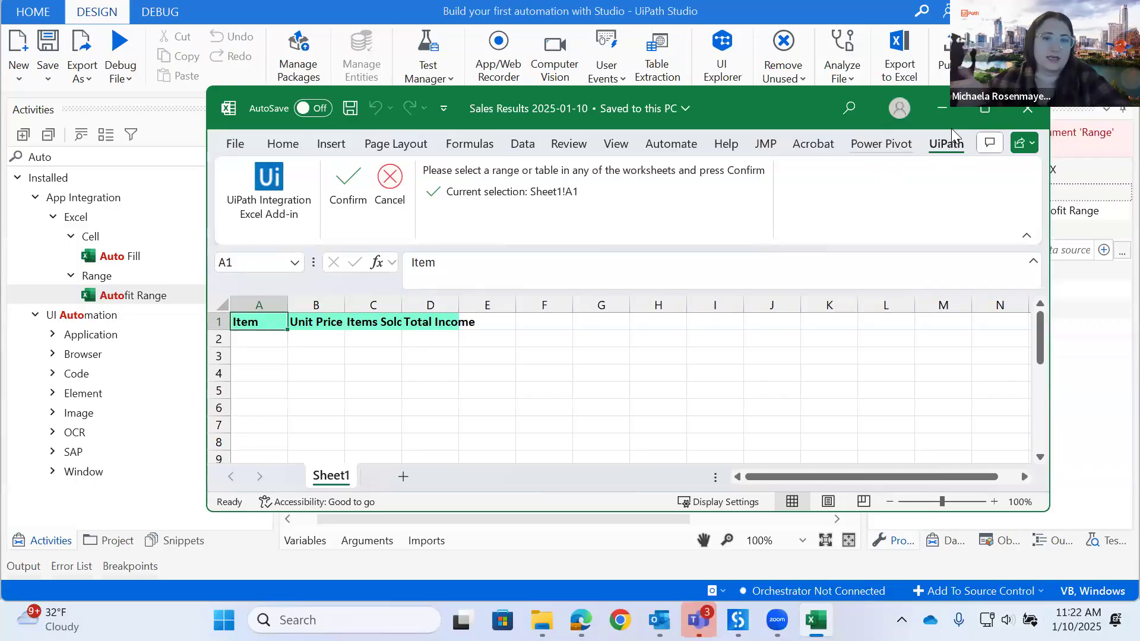
left_click(1022, 113)
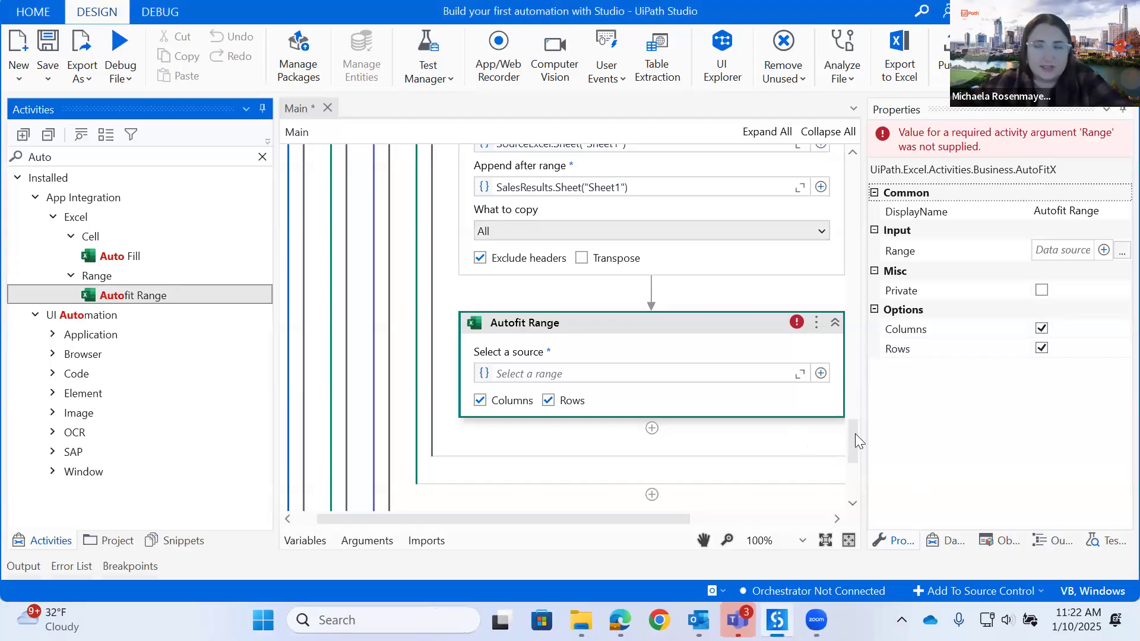
- Review the Append Range, Use Excel File and For Each File in Folder settings in the Main workflow
scroll(855, 439, "up", 3)
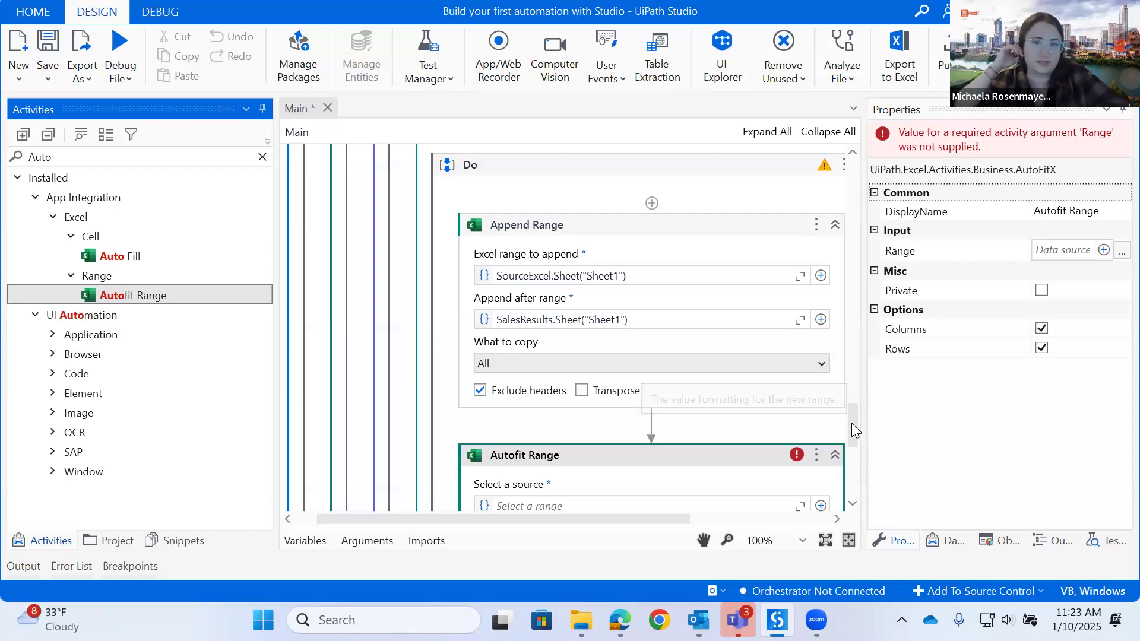
left_click_drag(851, 421, 853, 396)
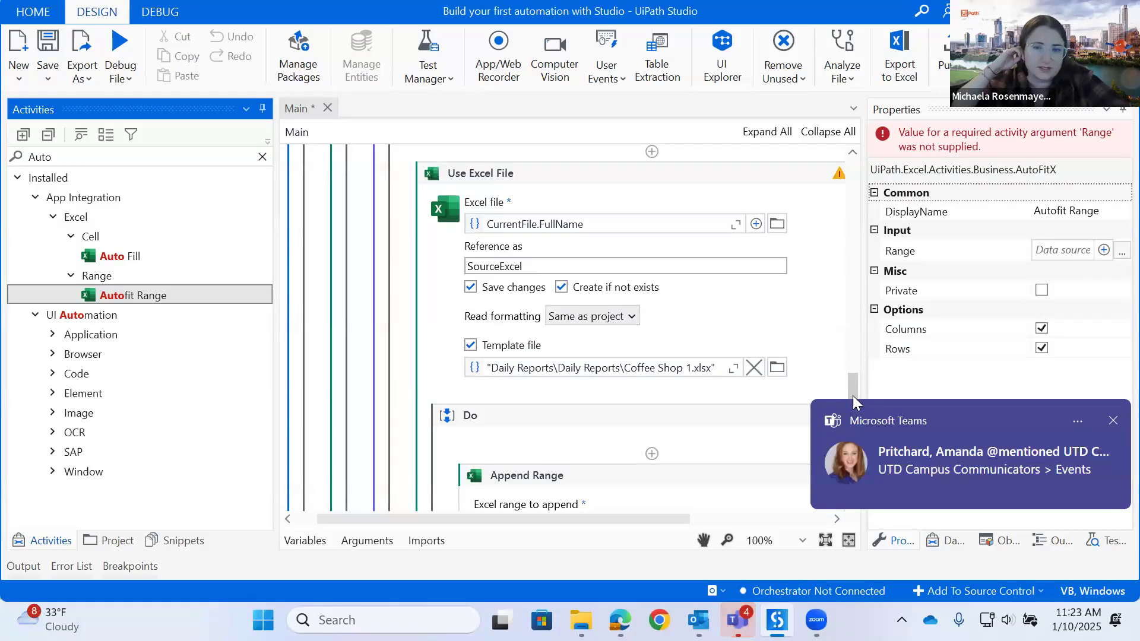
left_click(1114, 420)
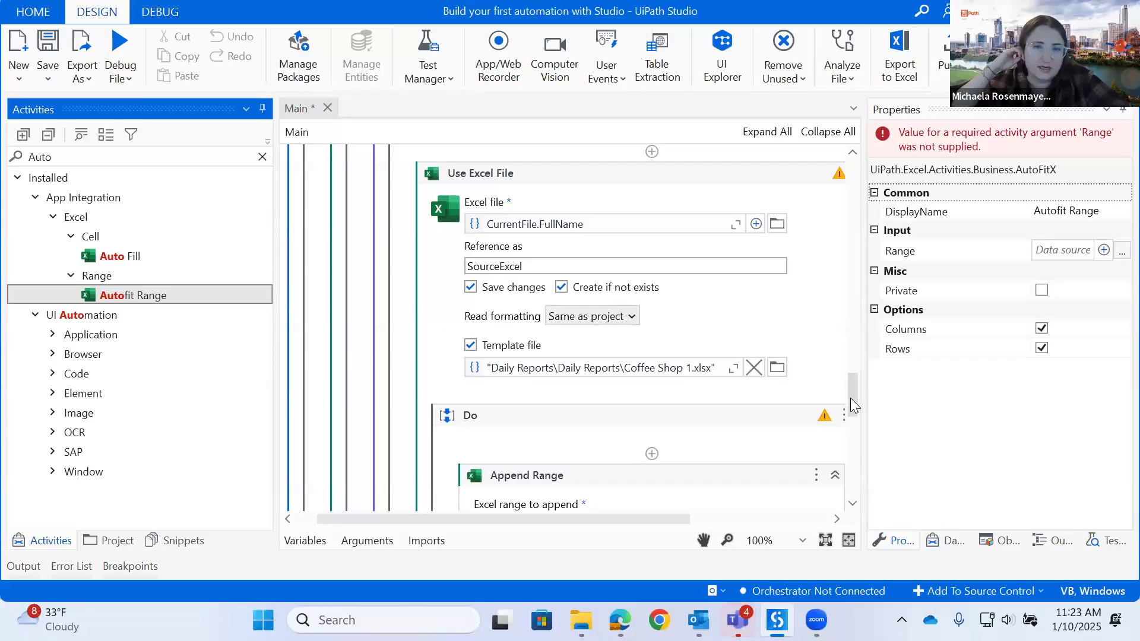
left_click_drag(851, 398, 853, 360)
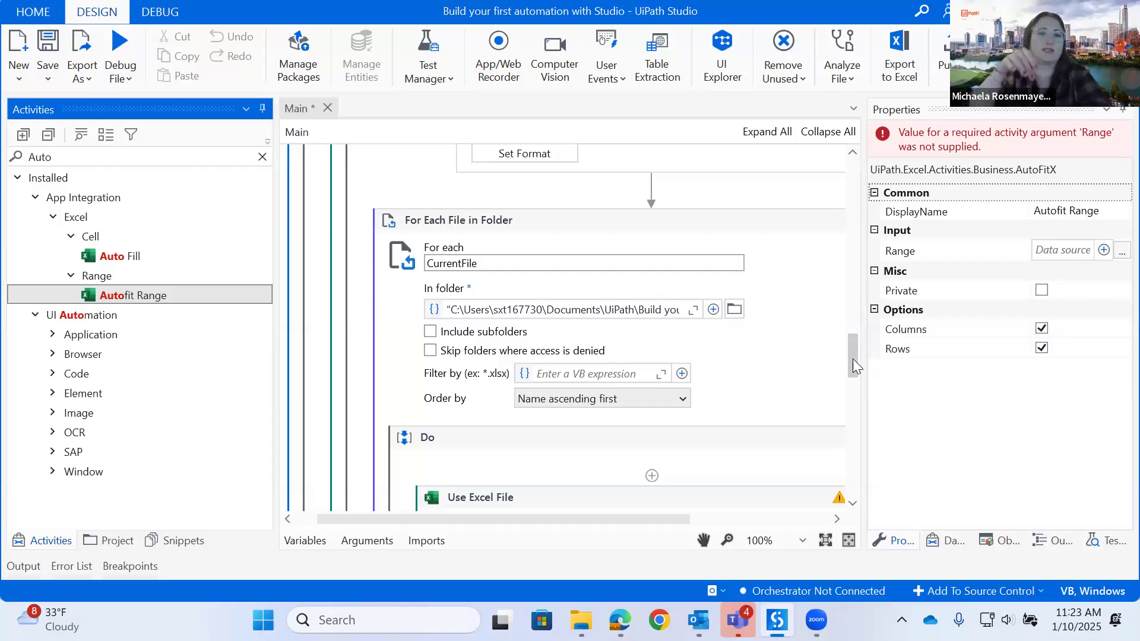
- Delete the Autofit Range activity that follows Append Range
left_click(855, 419)
left_click_drag(850, 460, 830, 427)
left_click(687, 348)
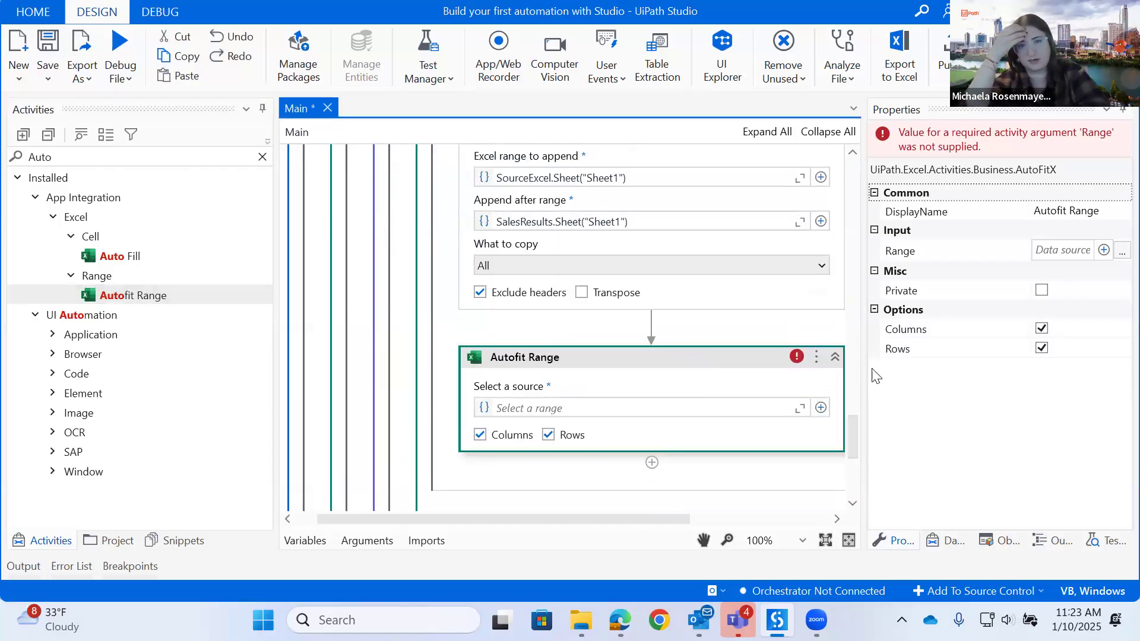
right_click(690, 356)
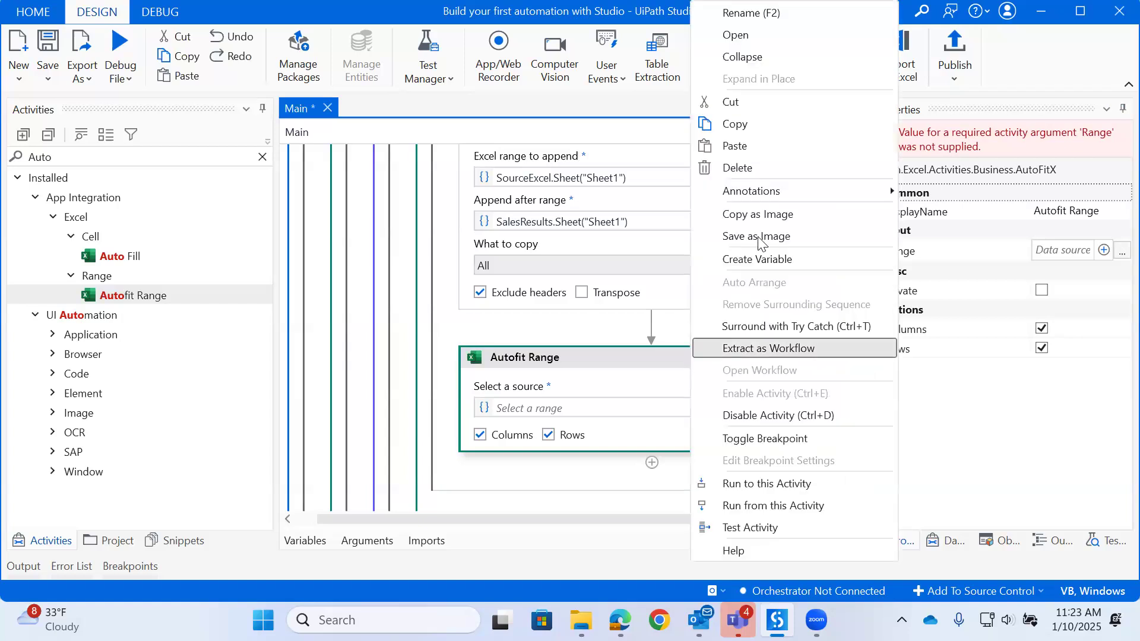
left_click(741, 170)
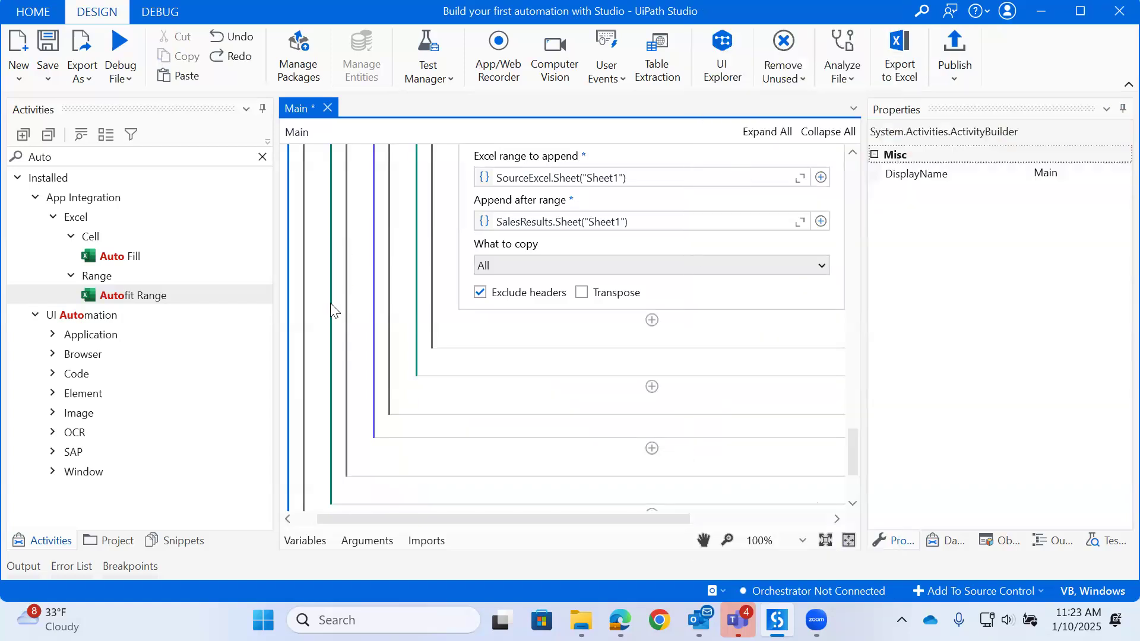
- Run the project, check the data in the Sales Results 2025-01-10 workbook, and close the workbook
scroll(334, 309, "up", 10)
scroll(334, 309, "up", 8)
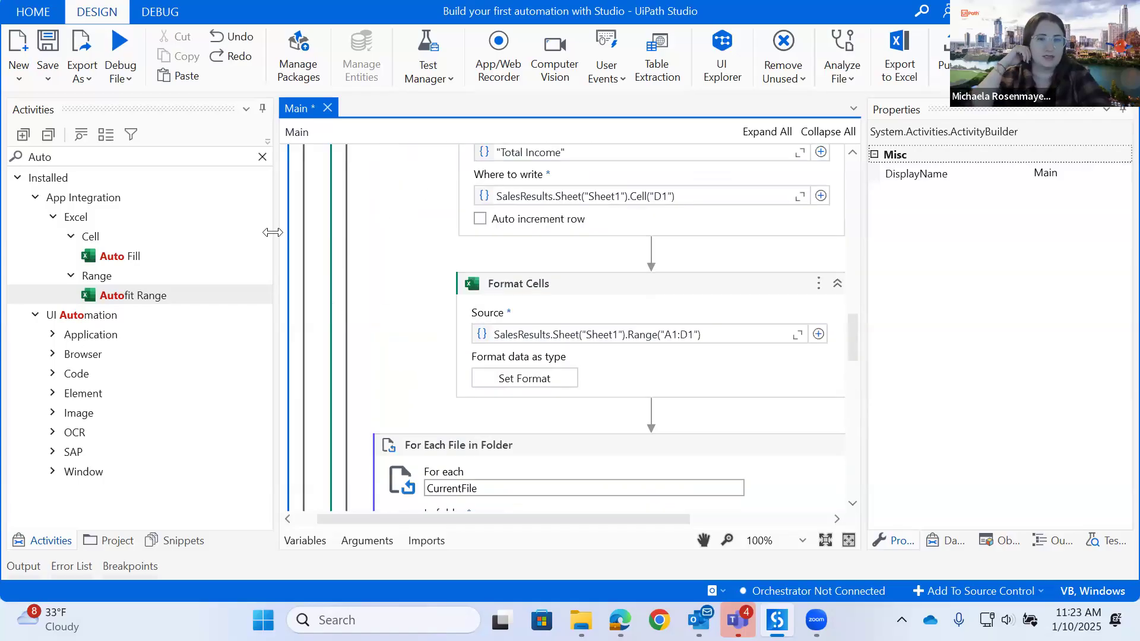
left_click(133, 81)
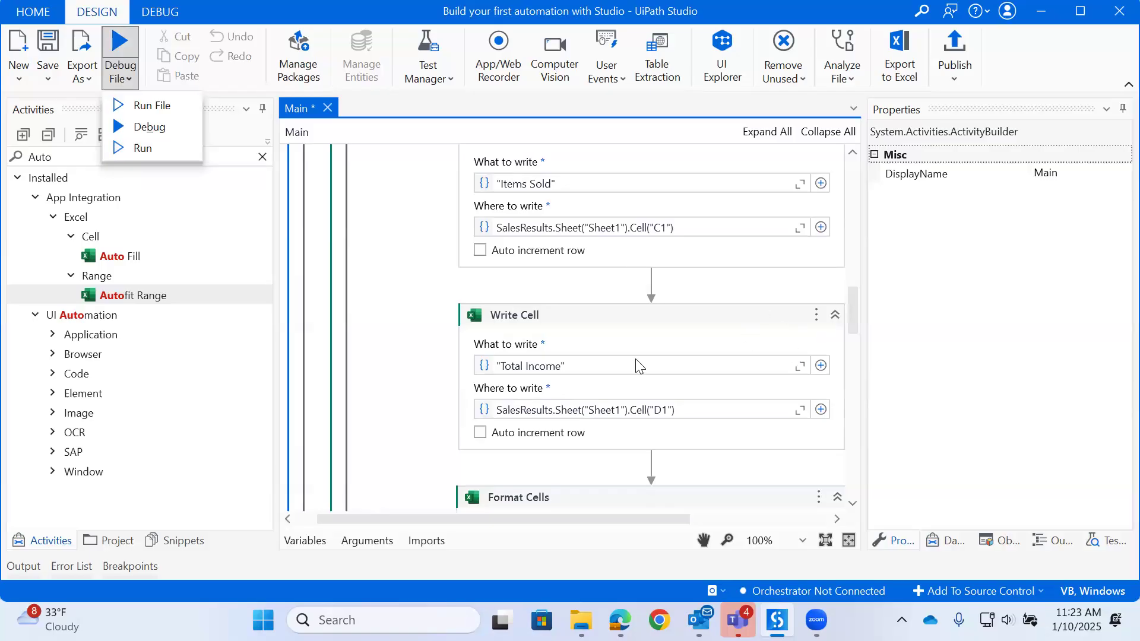
left_click(152, 150)
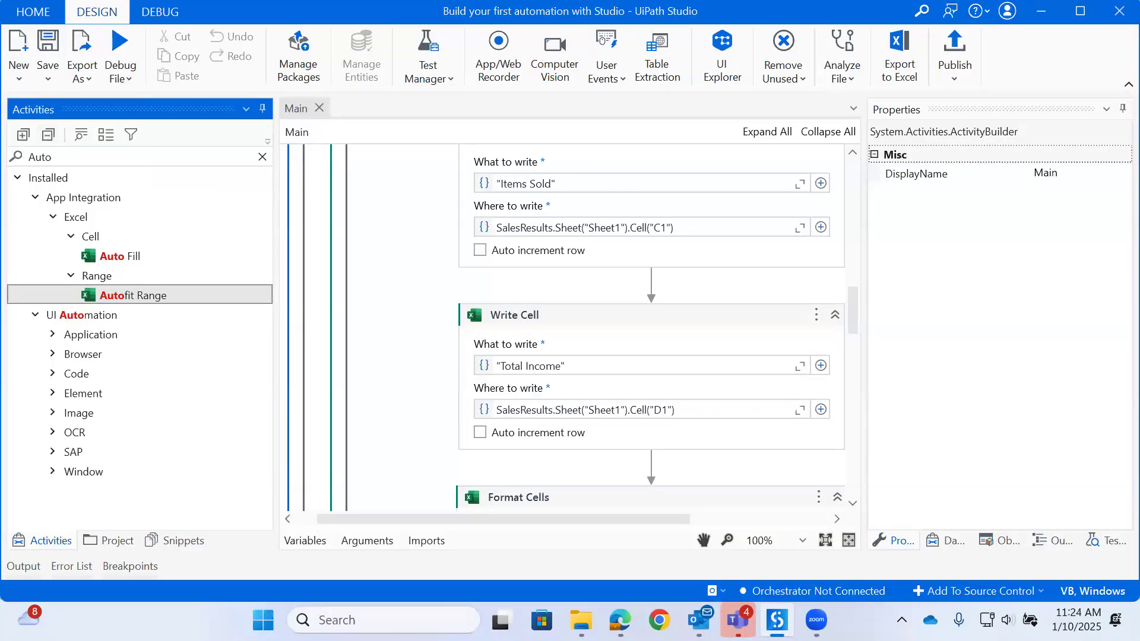
left_click(581, 621)
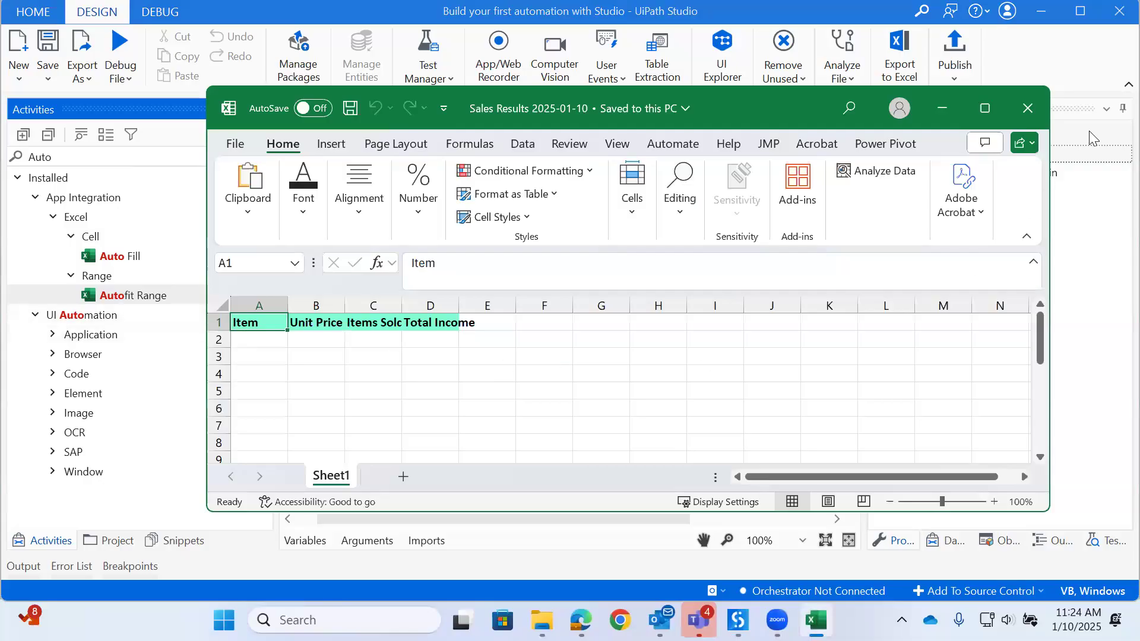
left_click(1028, 108)
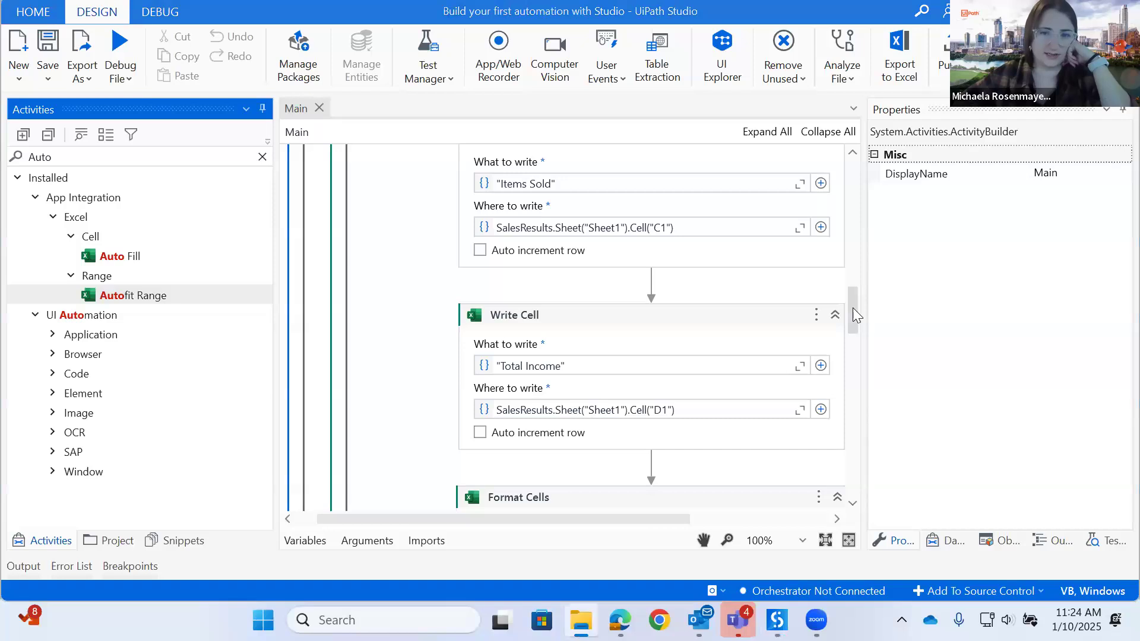
- Browse the folder choices for For Each File in Folder down to the nested Daily Reports folder, and close without selecting one
left_click_drag(851, 306, 853, 366)
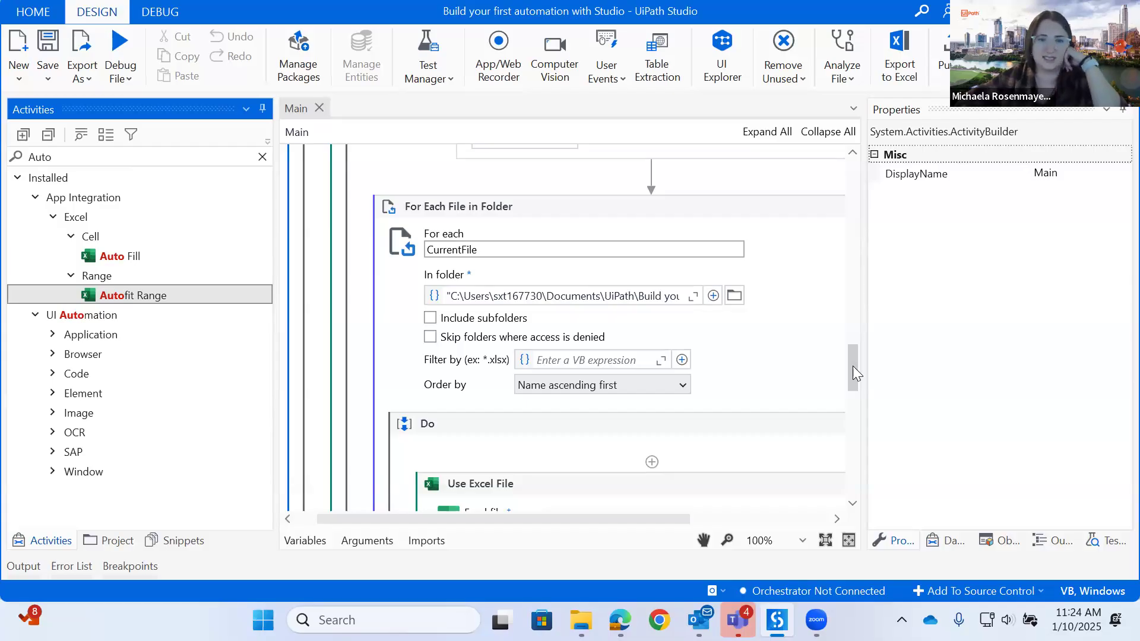
left_click(736, 297)
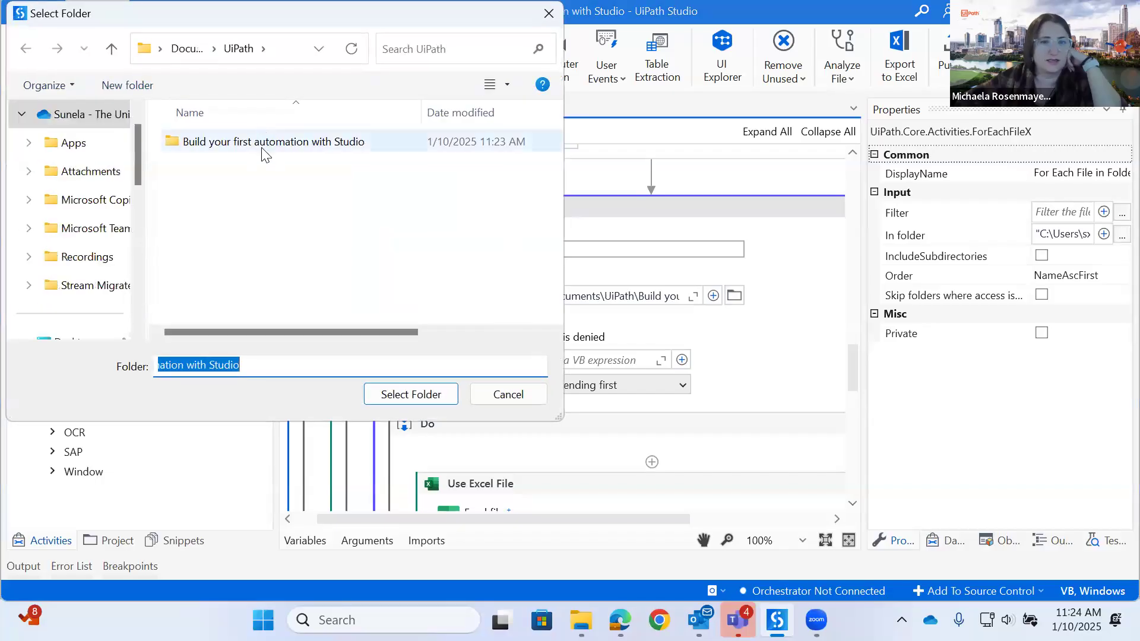
left_click(265, 149)
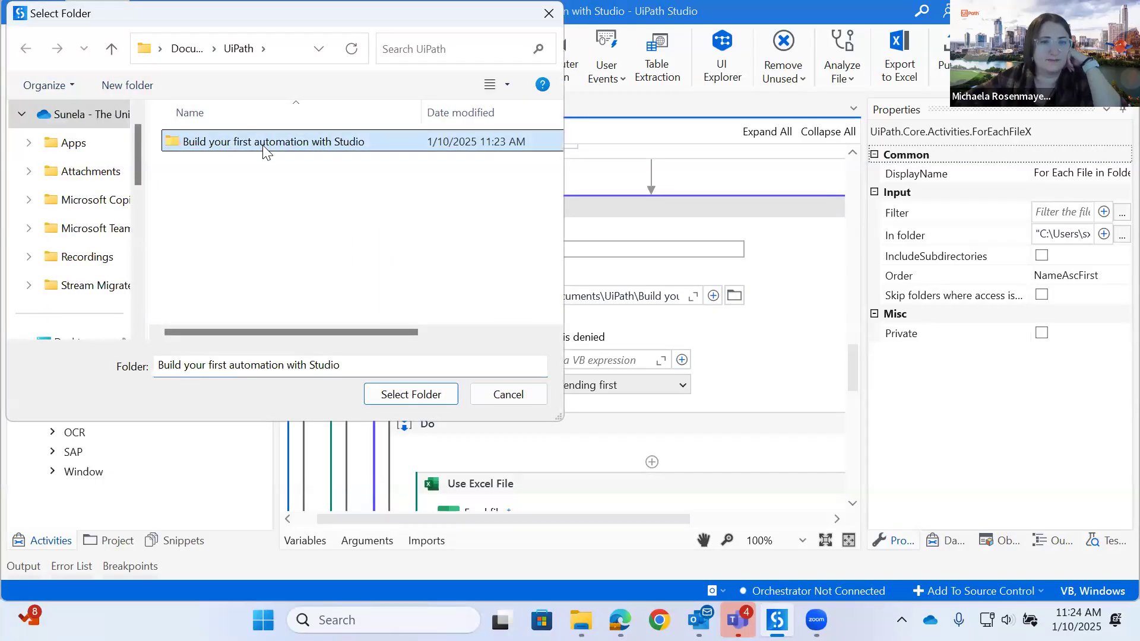
double_click(266, 148)
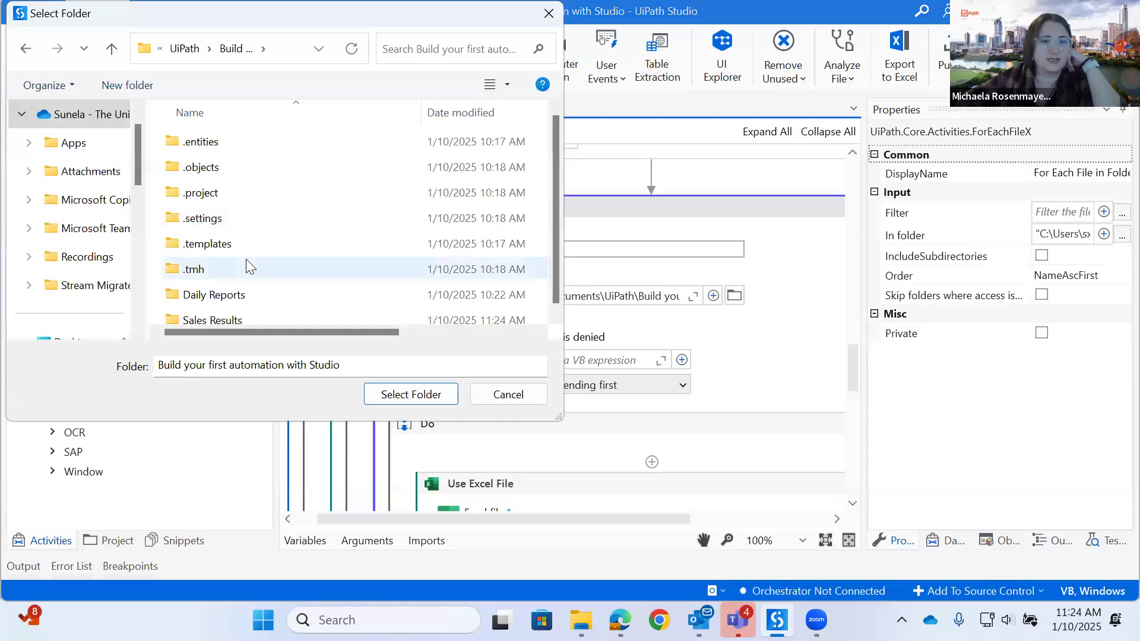
double_click(232, 303)
double_click(230, 141)
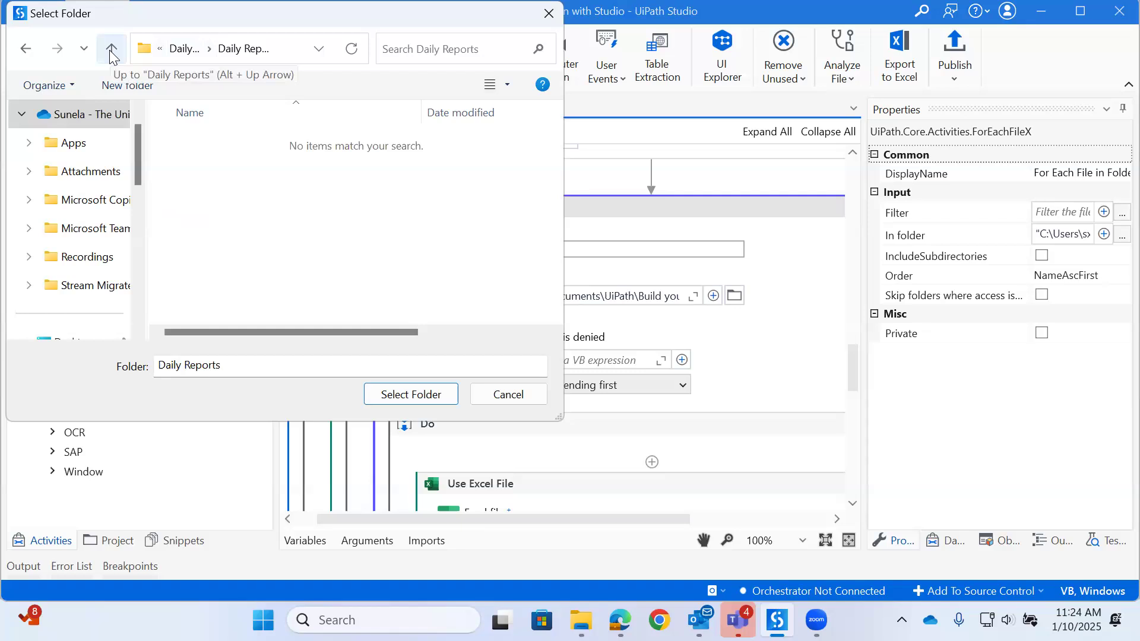
left_click(109, 50)
double_click(204, 143)
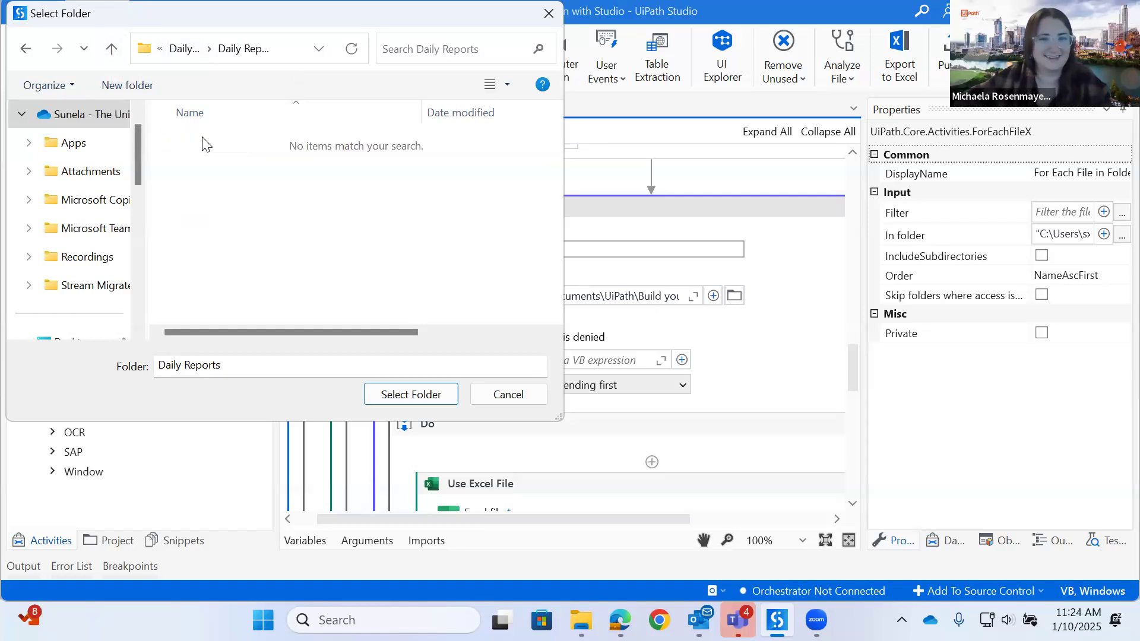
left_click(115, 51)
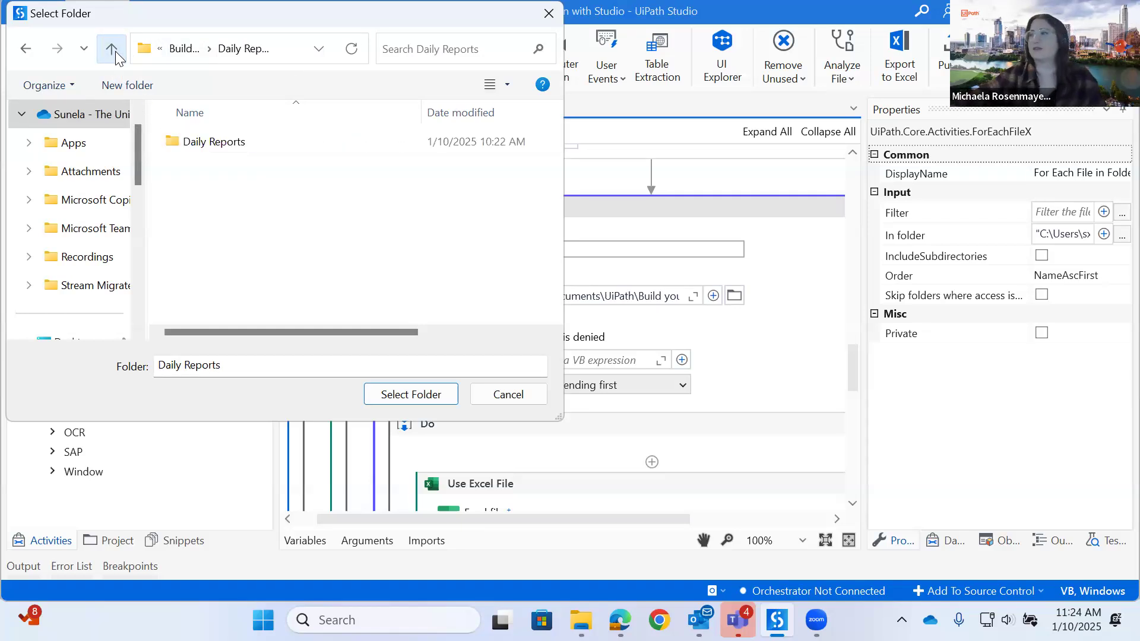
left_click(115, 51)
double_click(226, 300)
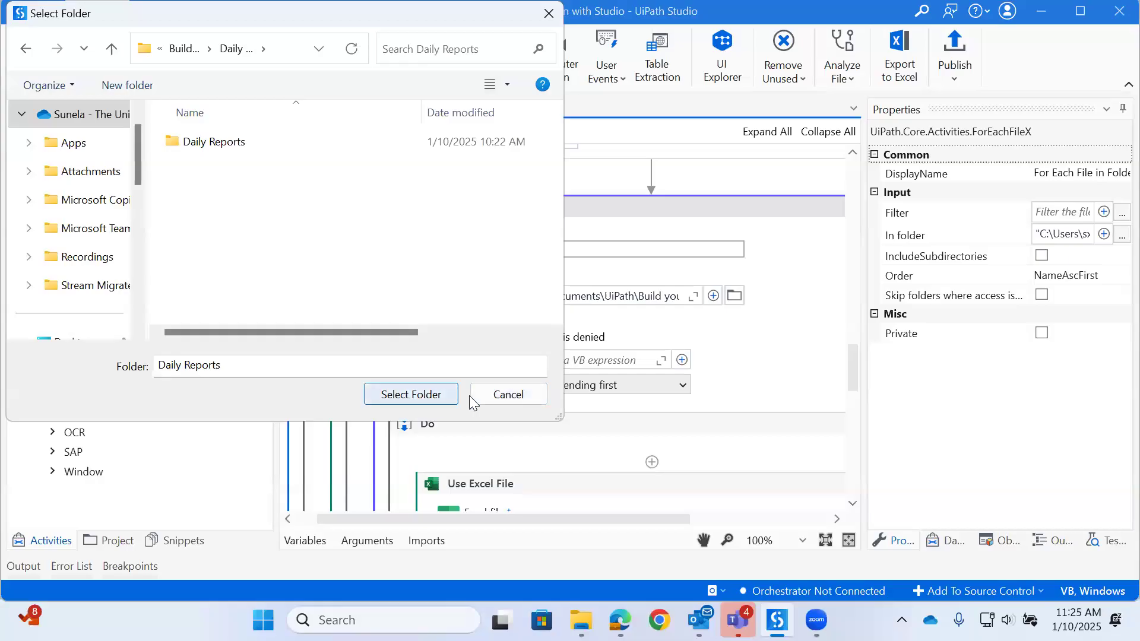
double_click(215, 144)
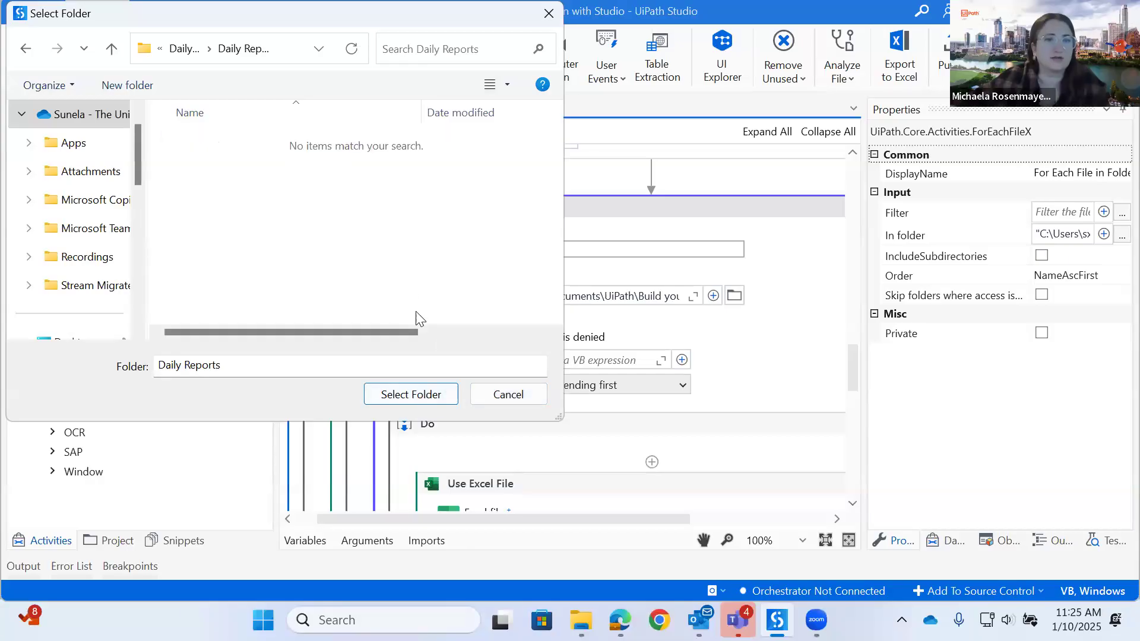
left_click(508, 395)
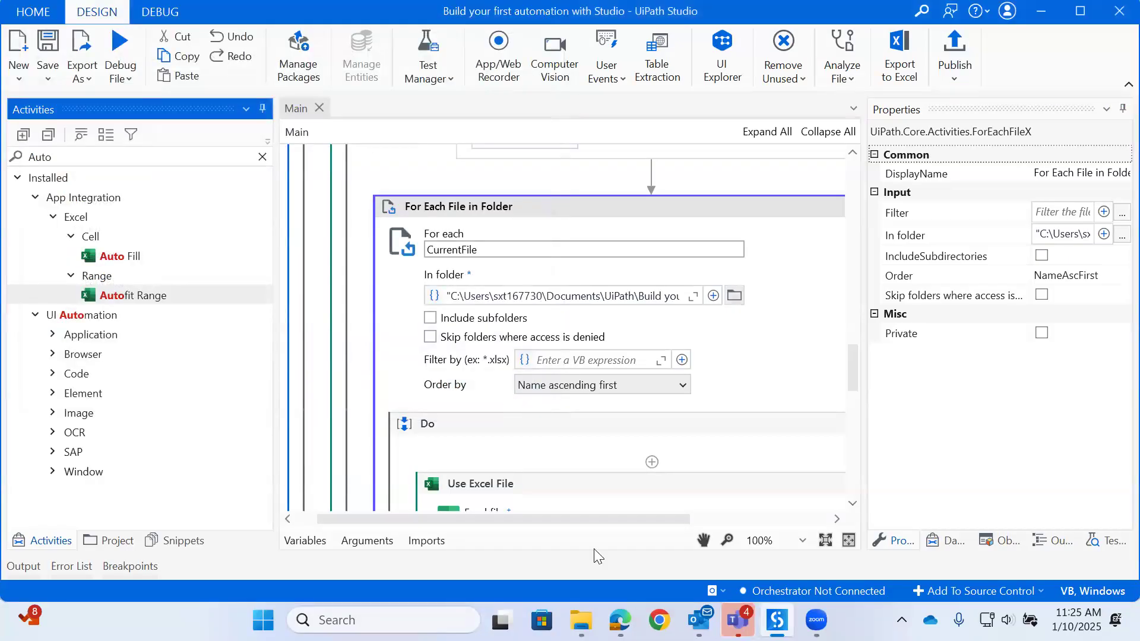
- Switch to File Explorer and back to Studio, and start the automation again
left_click(581, 621)
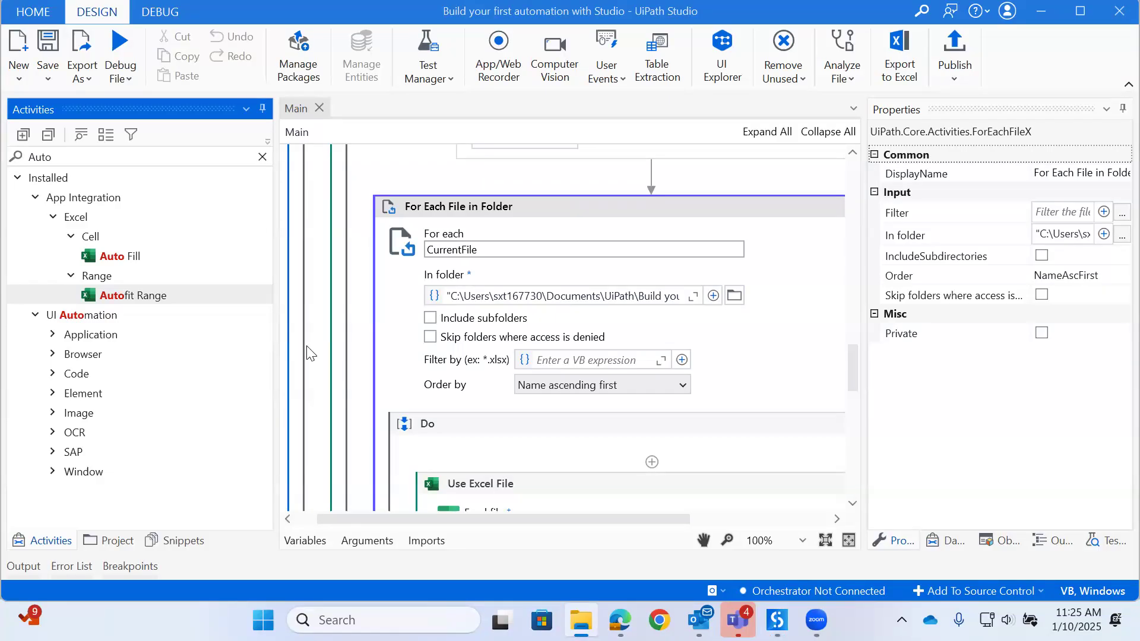
left_click(721, 495)
left_click(245, 94)
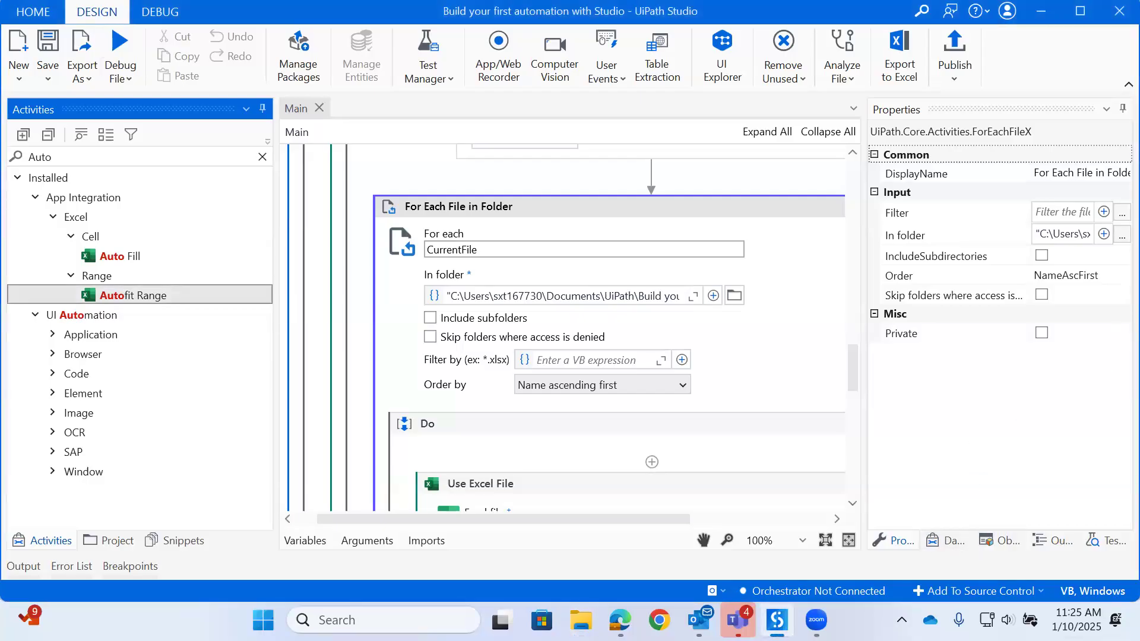
left_click(122, 85)
left_click(136, 151)
scroll(564, 356, "down", 15)
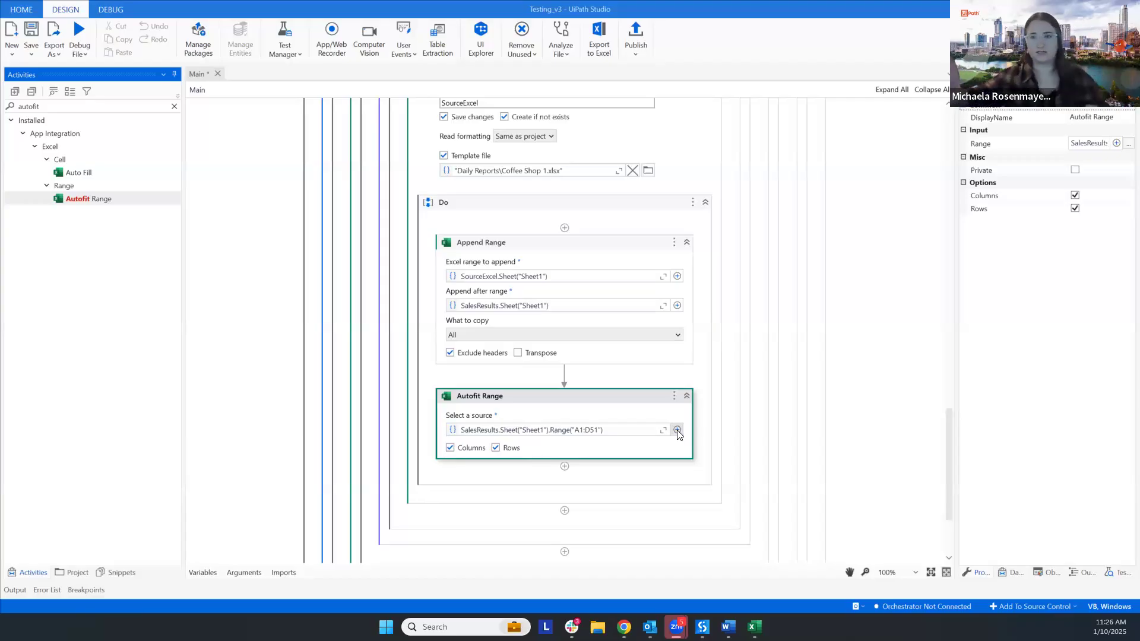
- Review the SalesResults options available for the Autofit Range source, and close them without choosing one
left_click(677, 431)
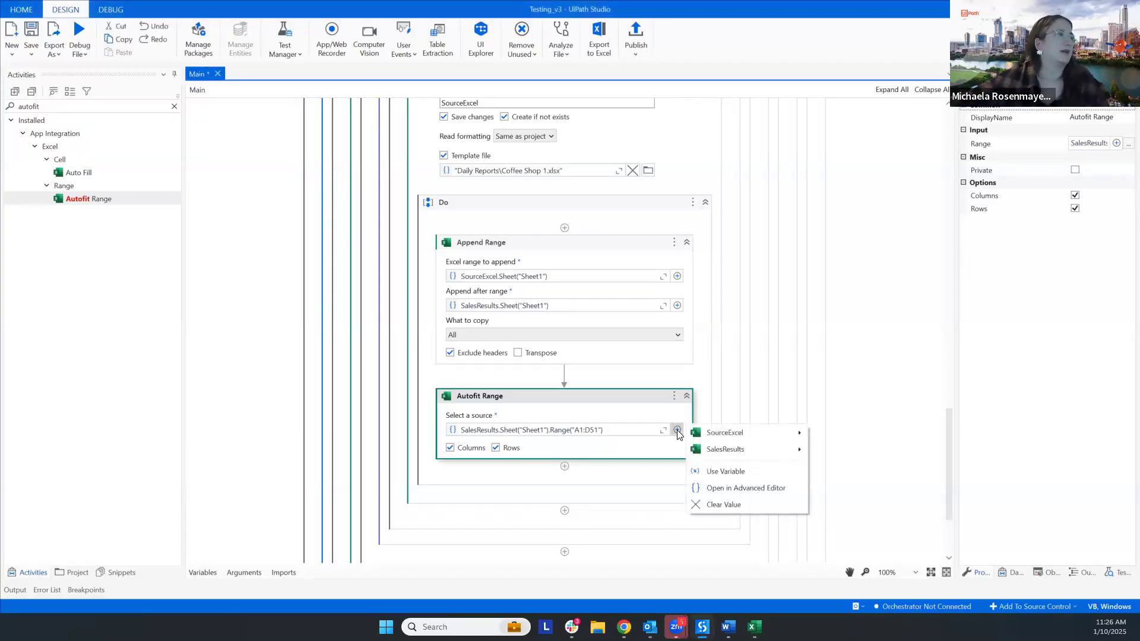
mouse_move(749, 450)
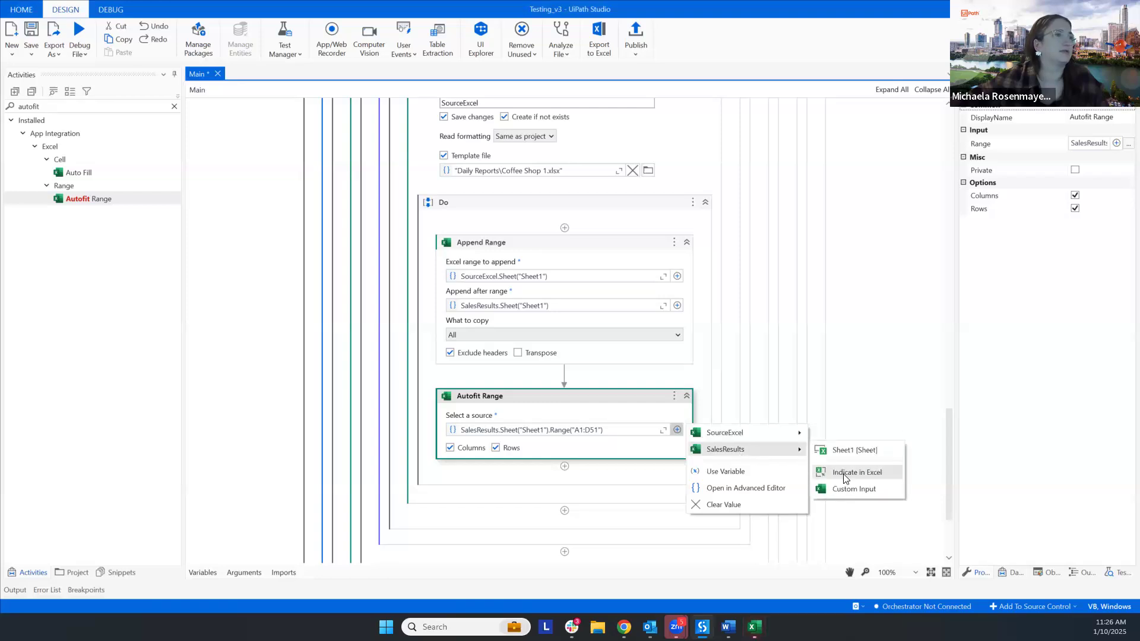
left_click(856, 375)
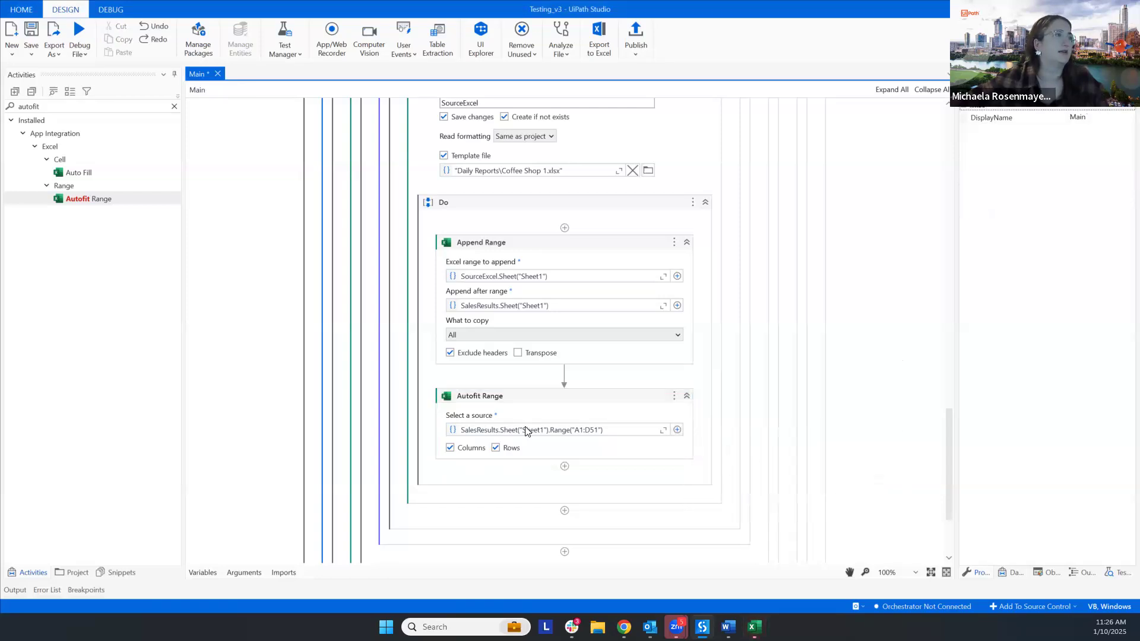
- Copy the Autofit Range source expression SalesResults.Sheet("Sheet1").Range("A1:D51")
left_click(610, 426)
double_click(468, 433)
triple_click(466, 432)
key("ctrl+c")
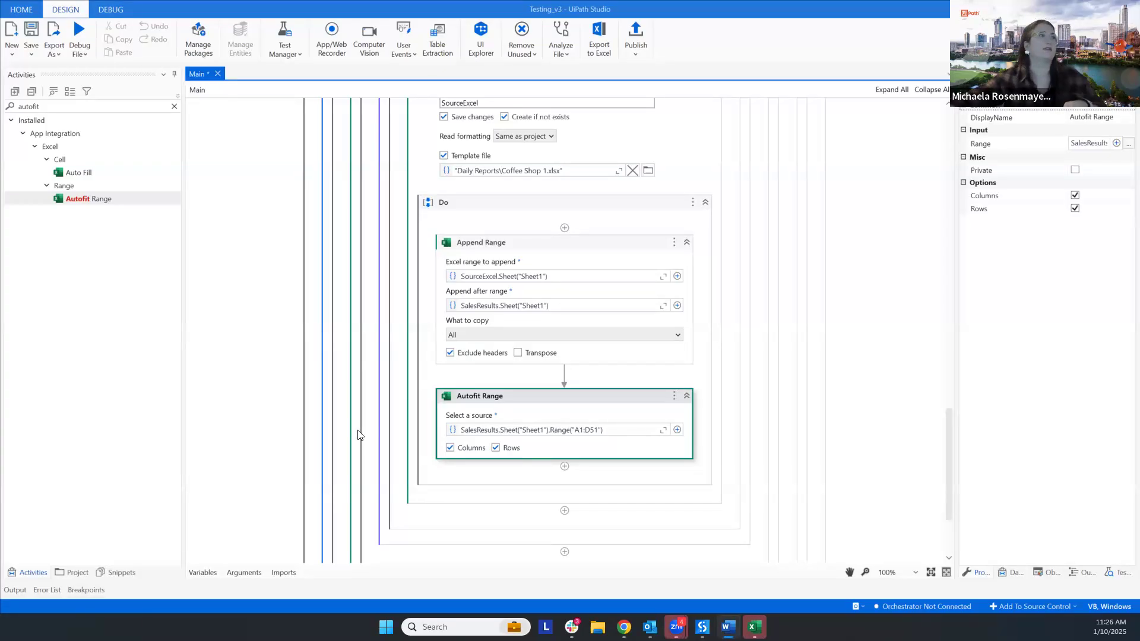
- Review the settings from For Each File in Folder and Use Excel File through Append Range and Autofit Range
scroll(591, 228, "up", 3)
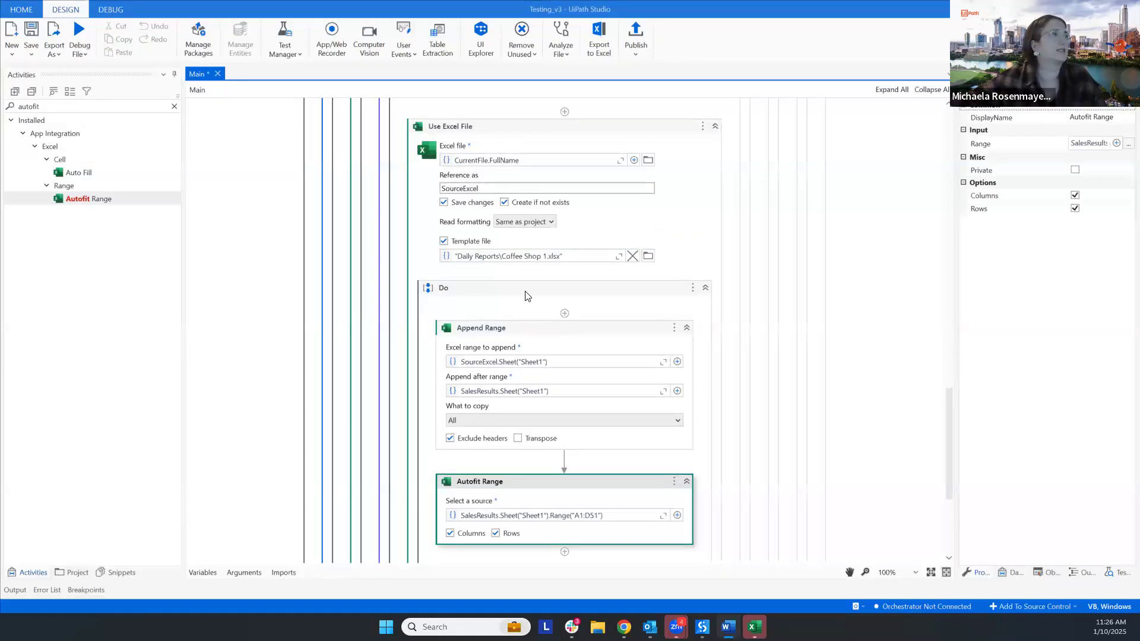
scroll(569, 304, "up", 8)
scroll(683, 271, "down", 4)
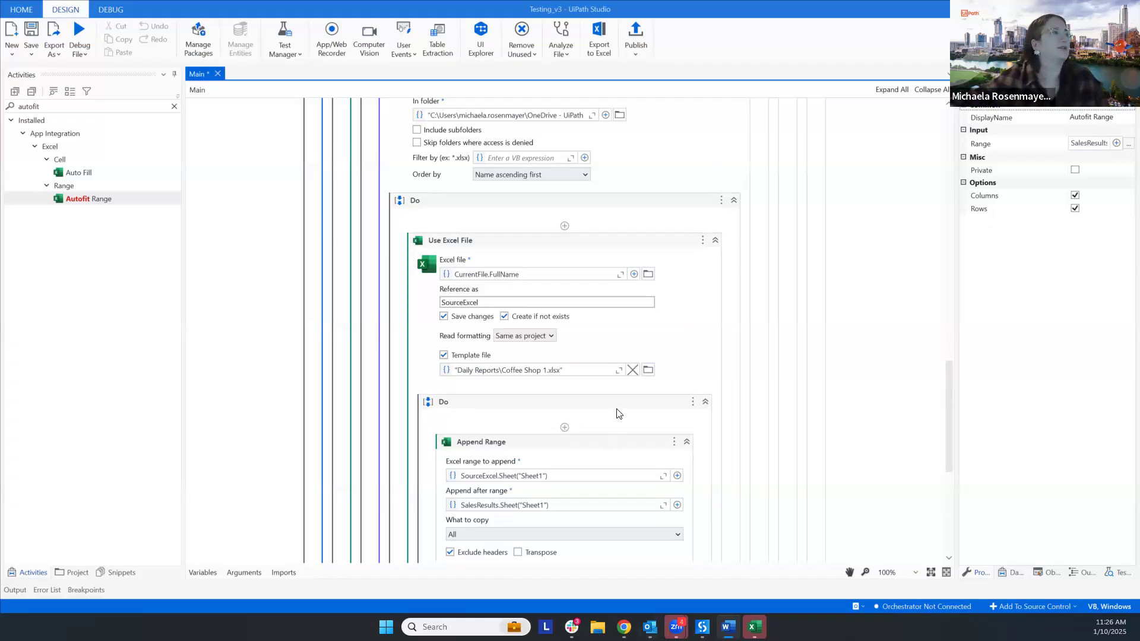
scroll(618, 414, "down", 7)
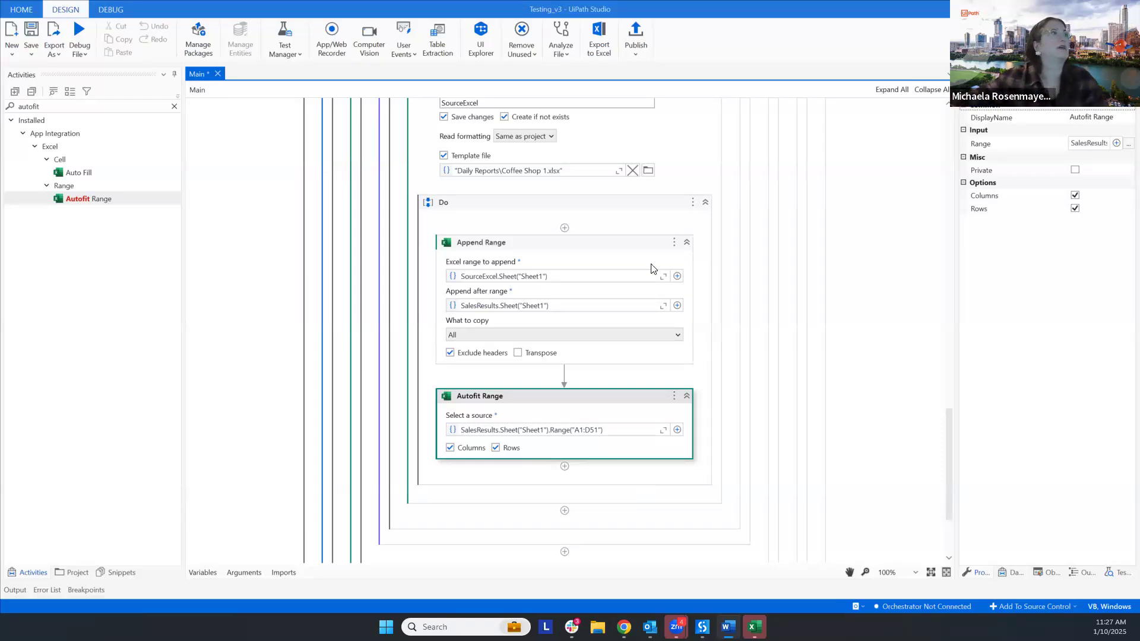
scroll(675, 280, "up", 5)
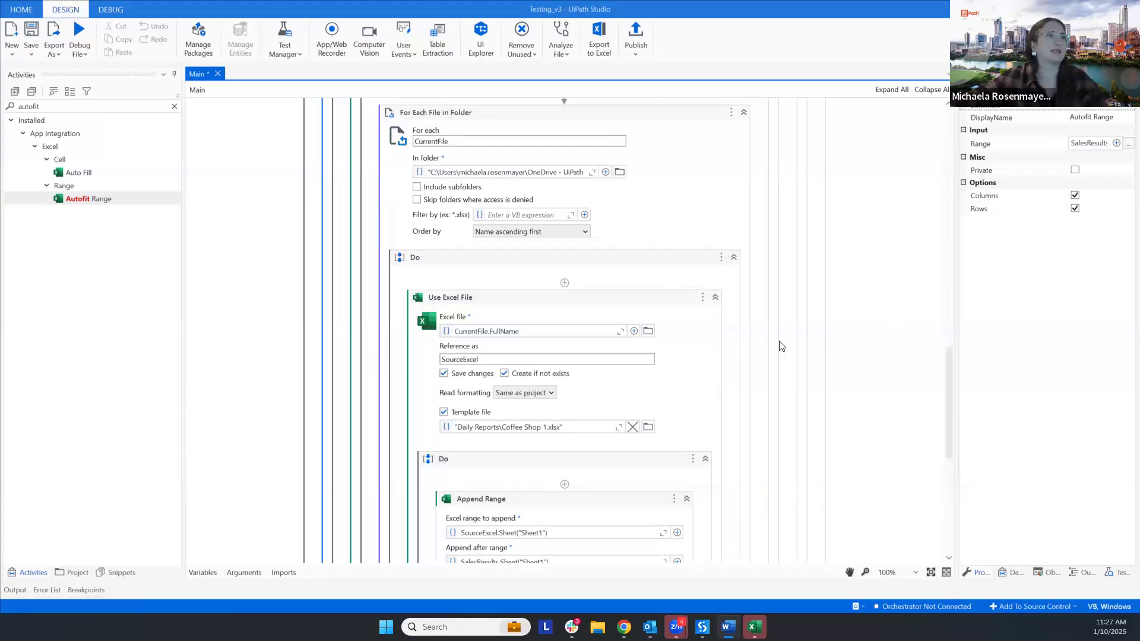
scroll(680, 448, "down", 5)
scroll(684, 380, "down", 2)
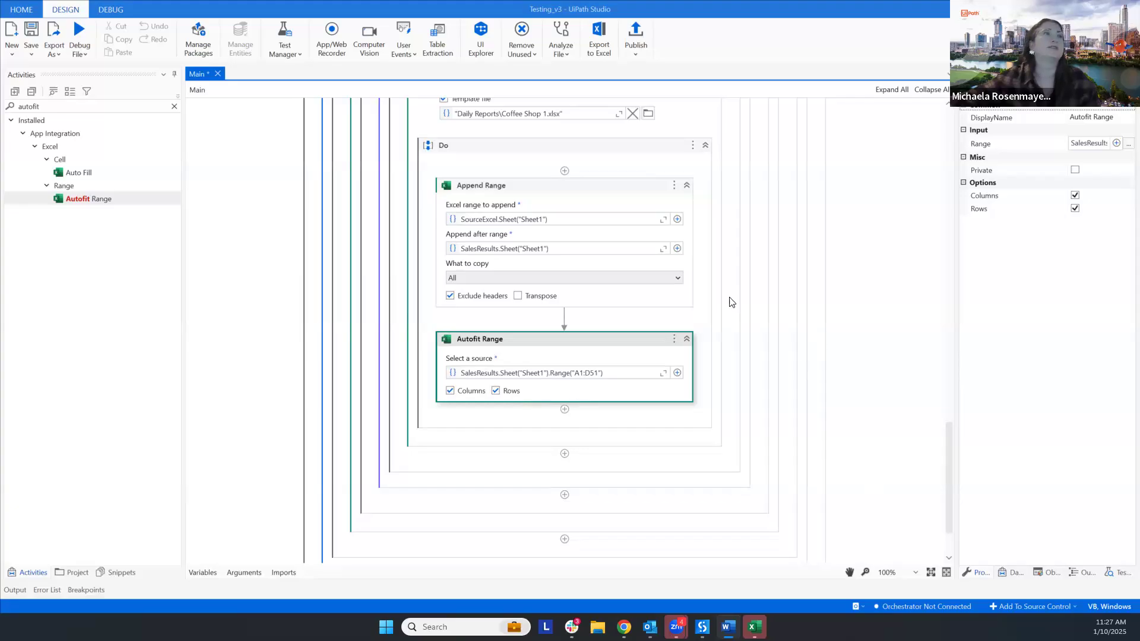
- Collapse the For Each File in Folder activity, and add a Create Pivot Table activity directly below it
scroll(728, 282, "up", 8)
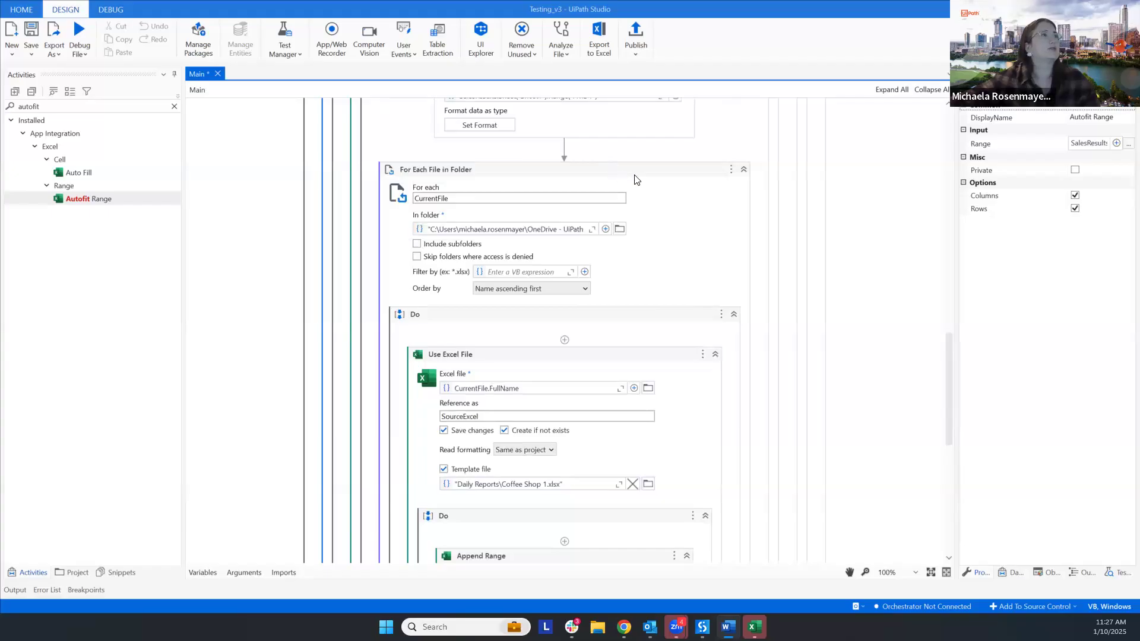
left_click(745, 171)
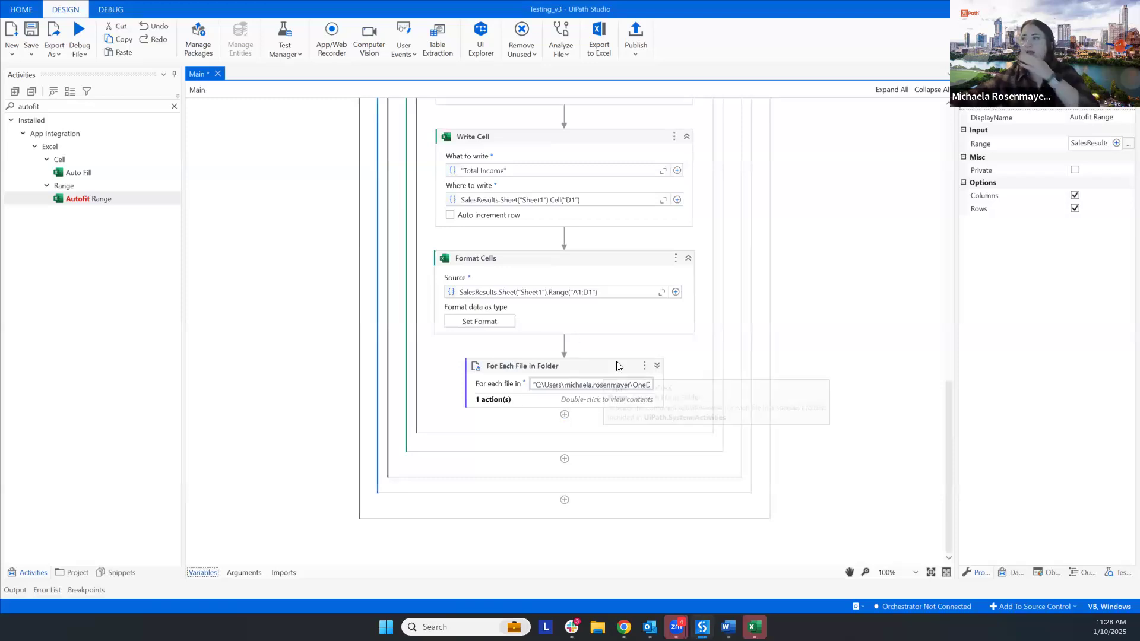
left_click(89, 106)
double_click(89, 107)
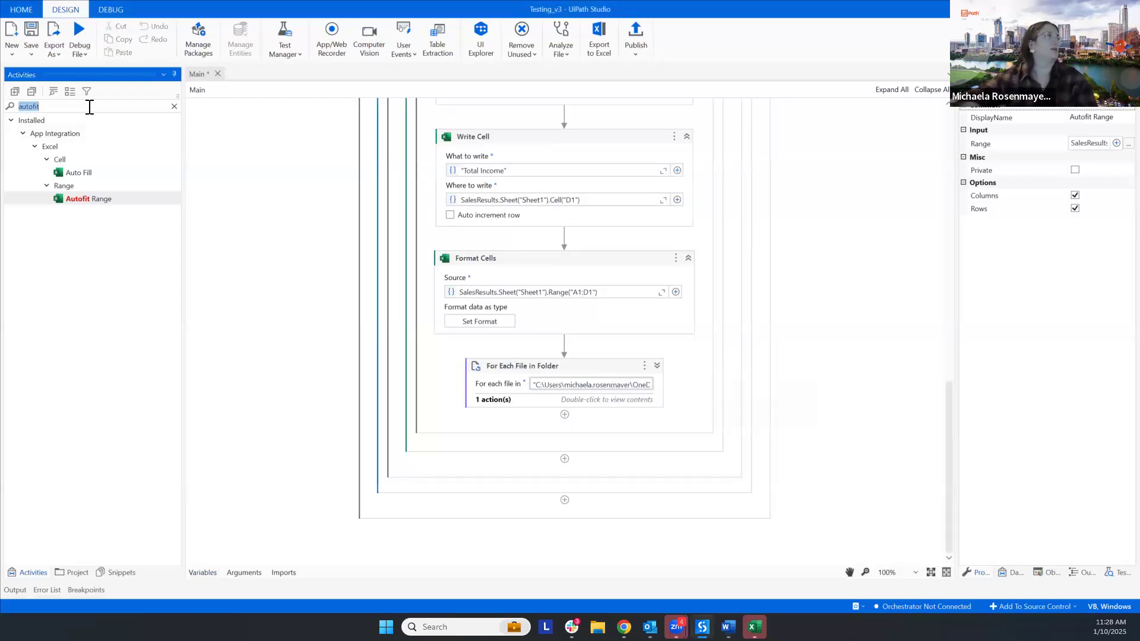
type("create pivot table")
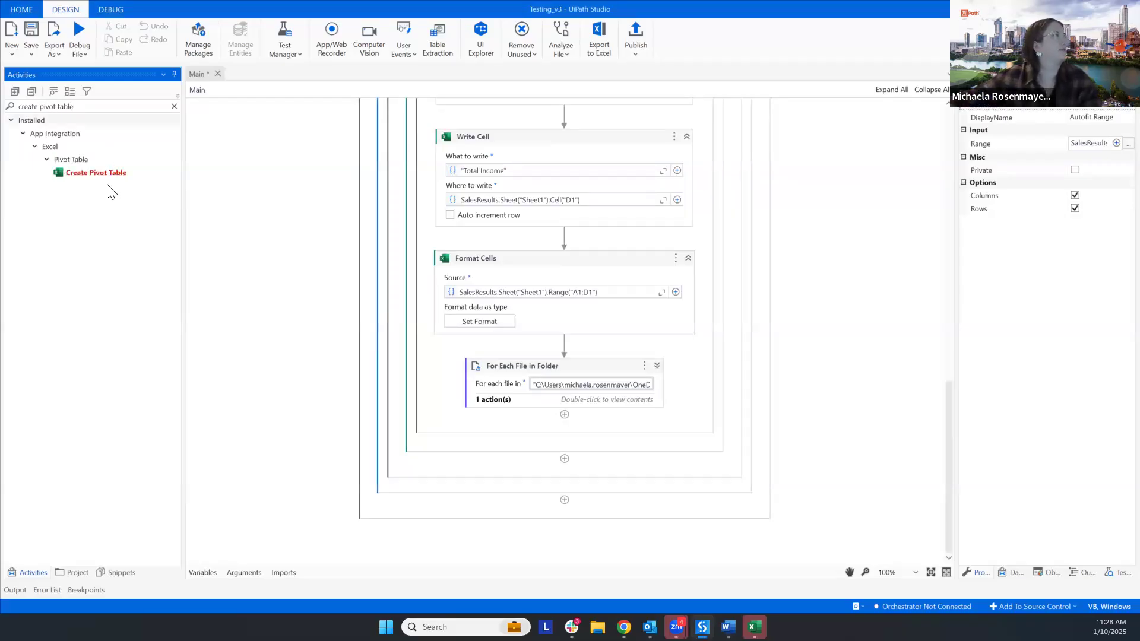
left_click_drag(107, 173, 565, 399)
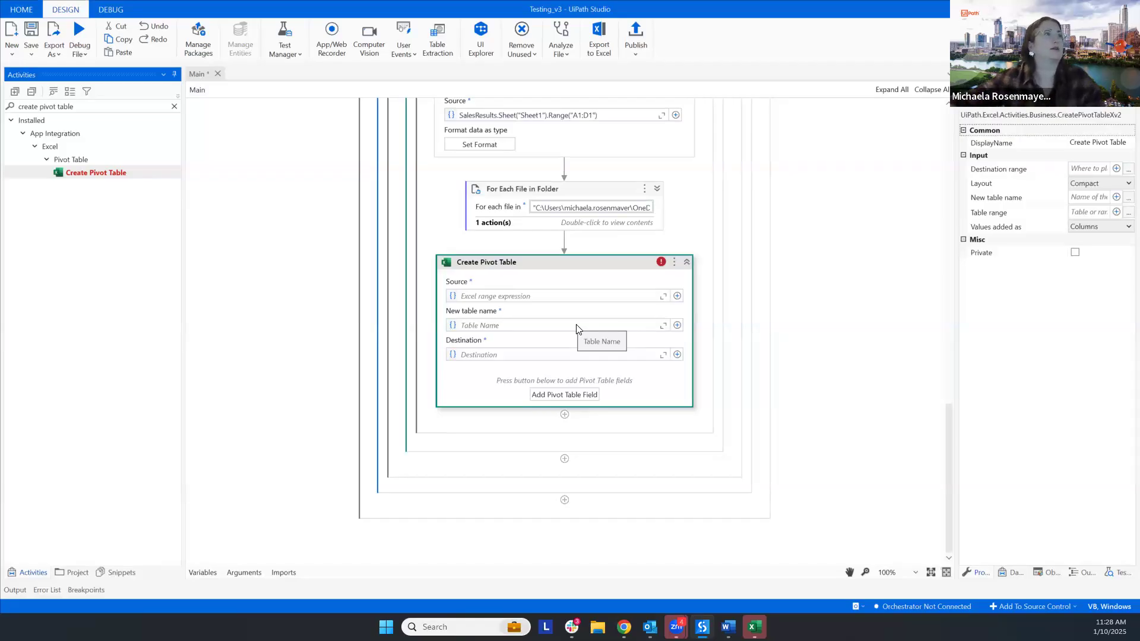
- Expand For Each File in Folder to check where its contents end relative to Create Pivot Table, and collapse it again
left_click(656, 189)
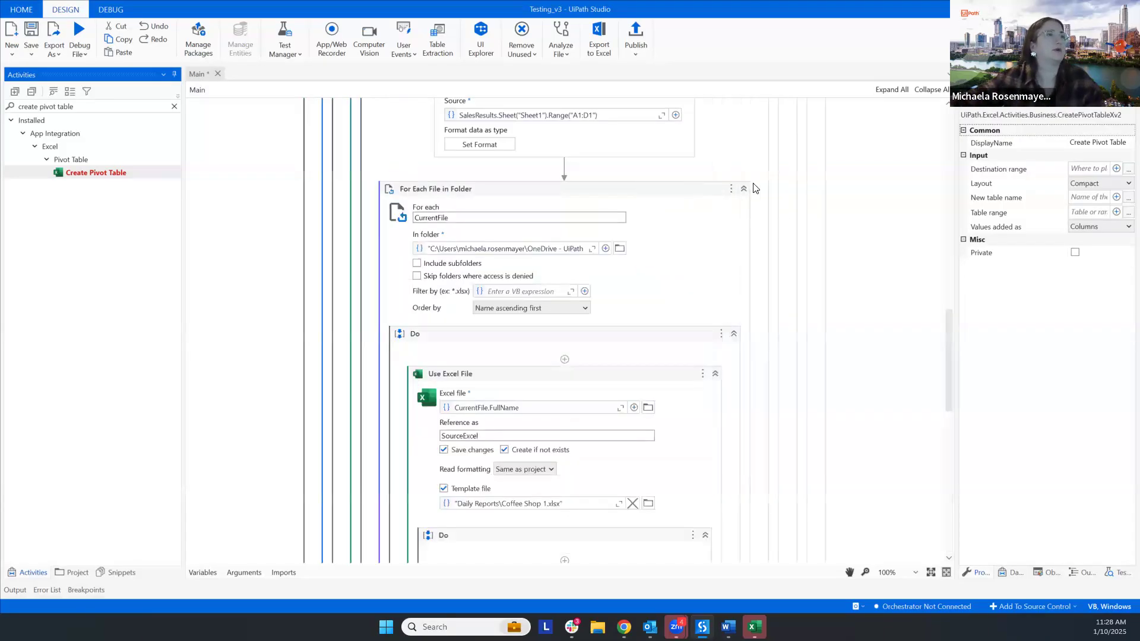
scroll(735, 457, "down", 8)
scroll(735, 458, "up", 7)
scroll(735, 462, "up", 5)
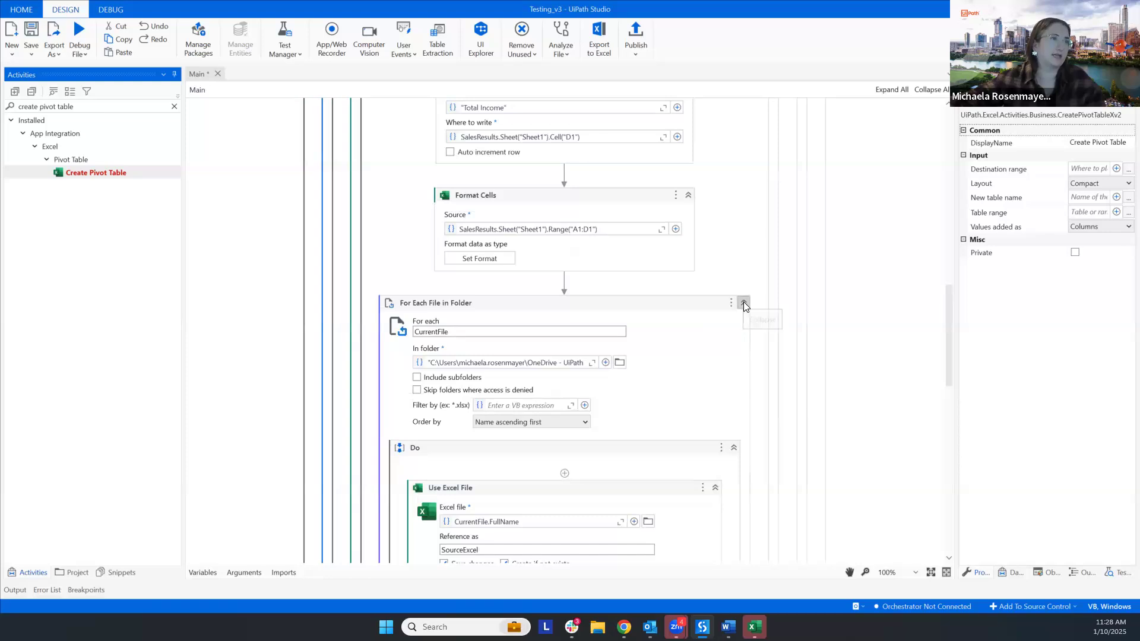
left_click(744, 305)
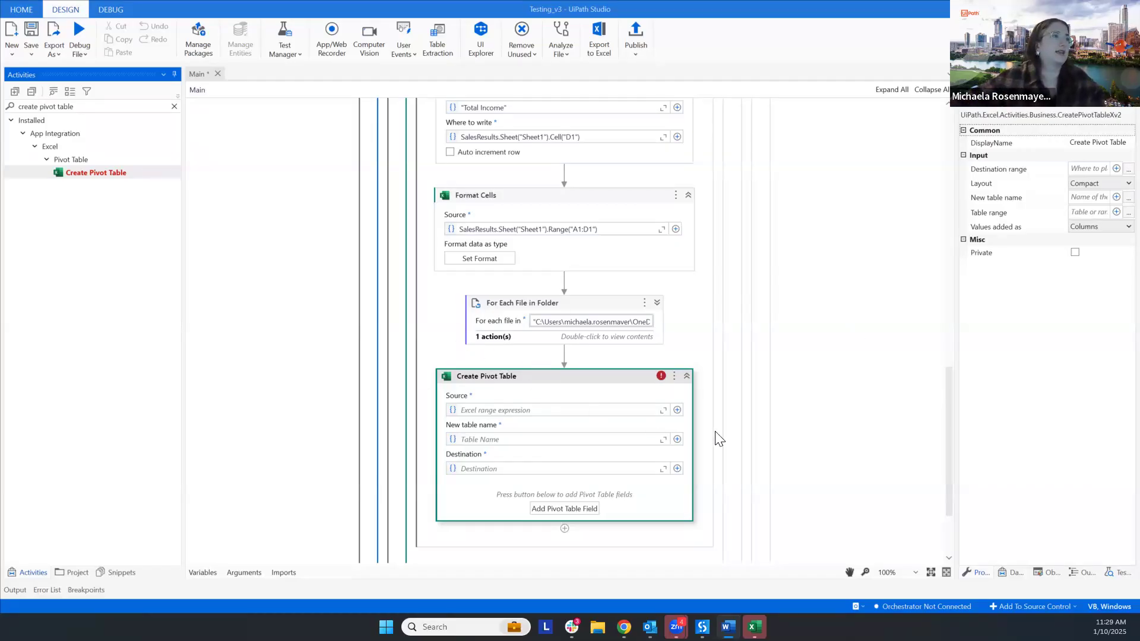
- Set the Create Pivot Table source to range A1:D51 on Sheet1 by indicating it in the SalesResults workbook
left_click(677, 410)
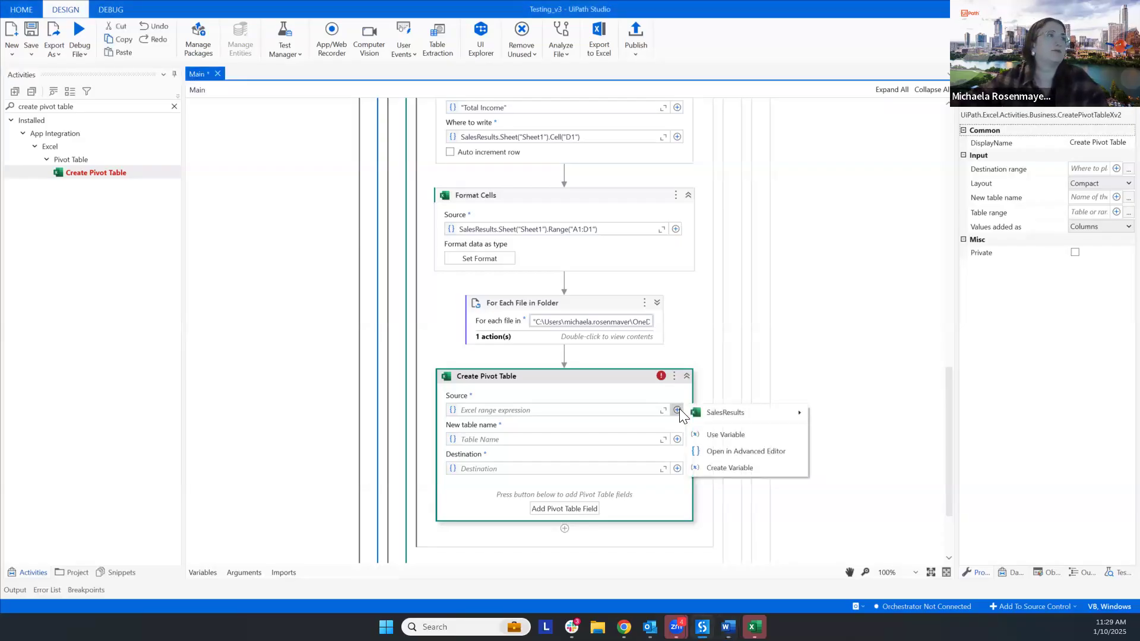
mouse_move(731, 416)
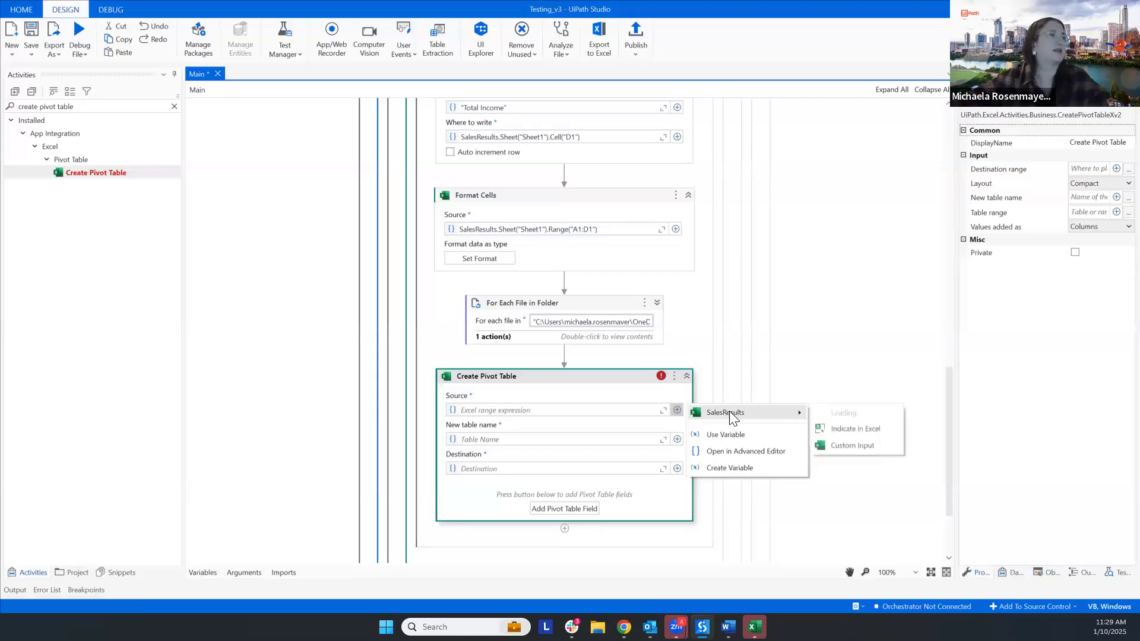
left_click(860, 437)
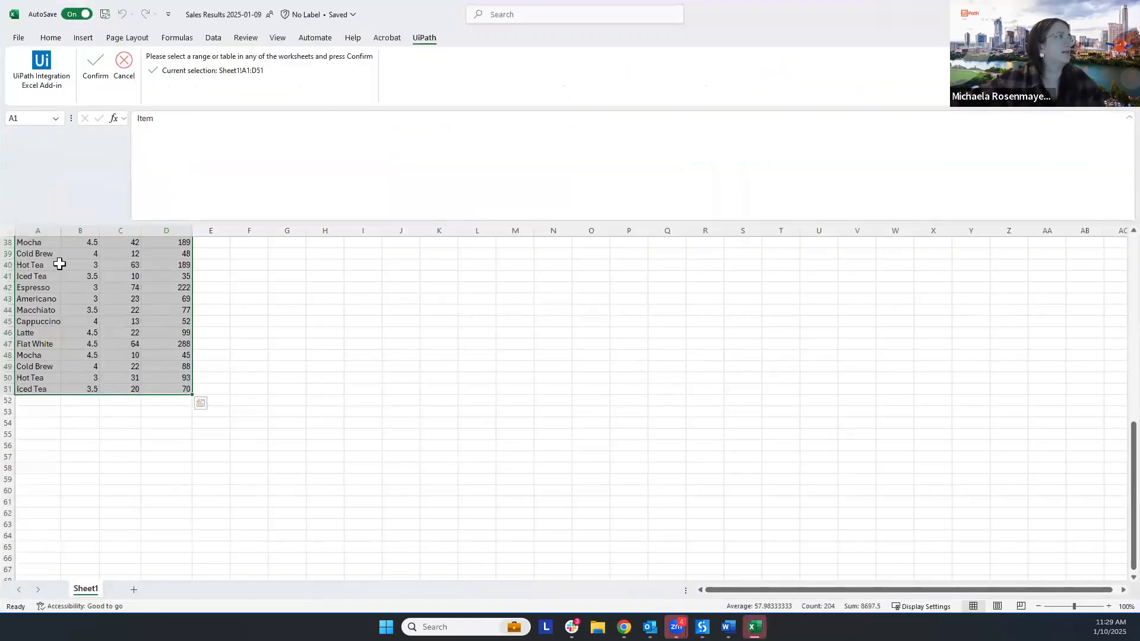
scroll(166, 335, "up", 12)
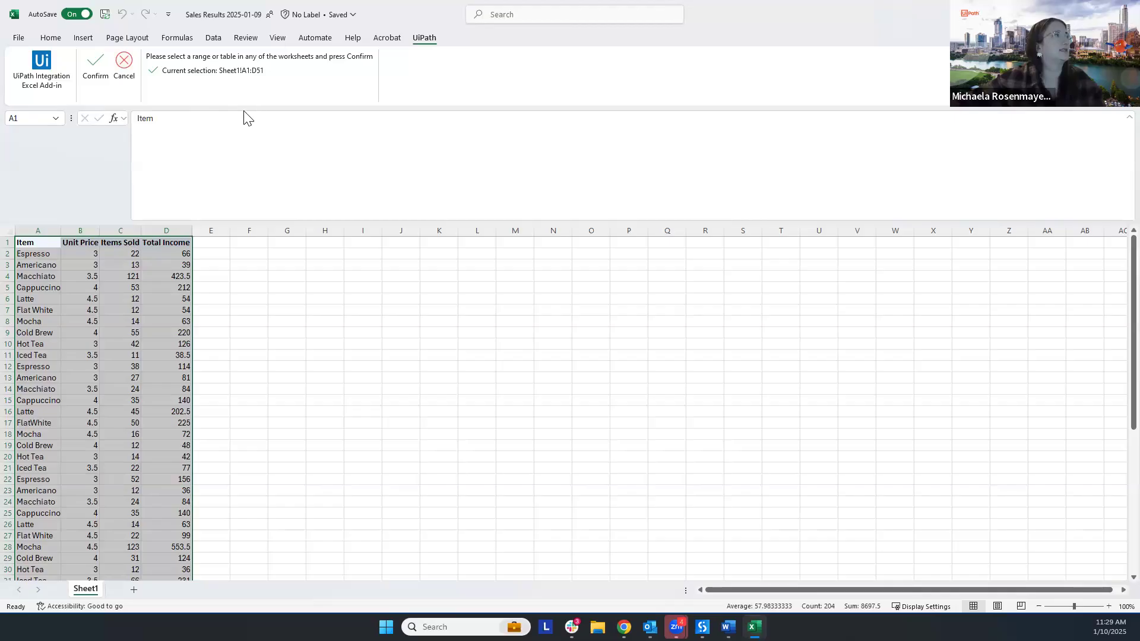
left_click(90, 70)
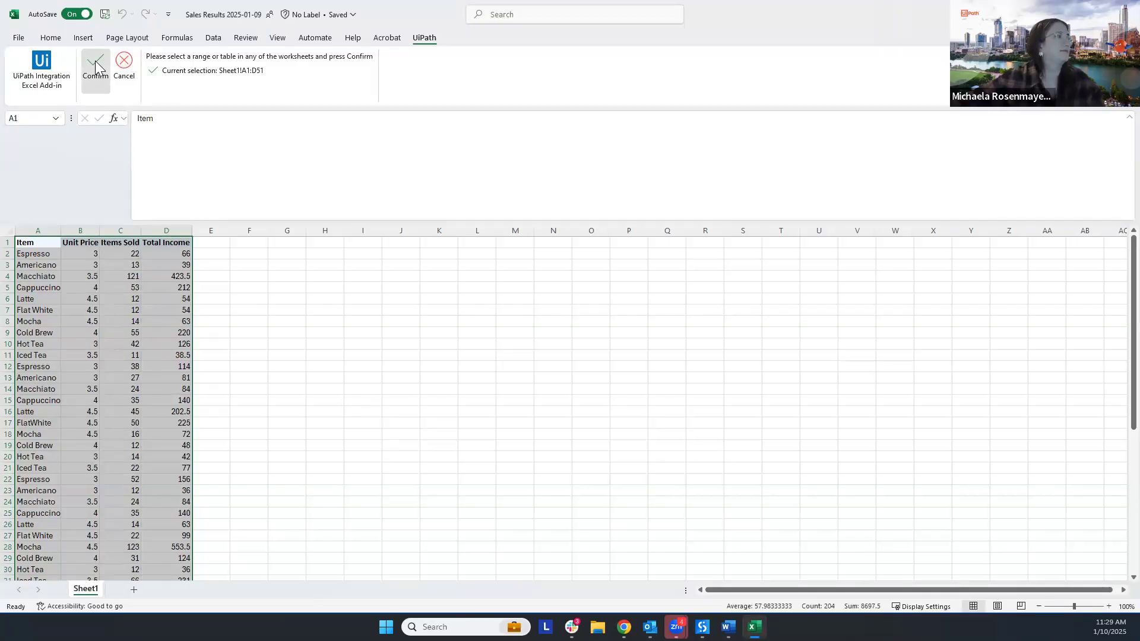
left_click(95, 61)
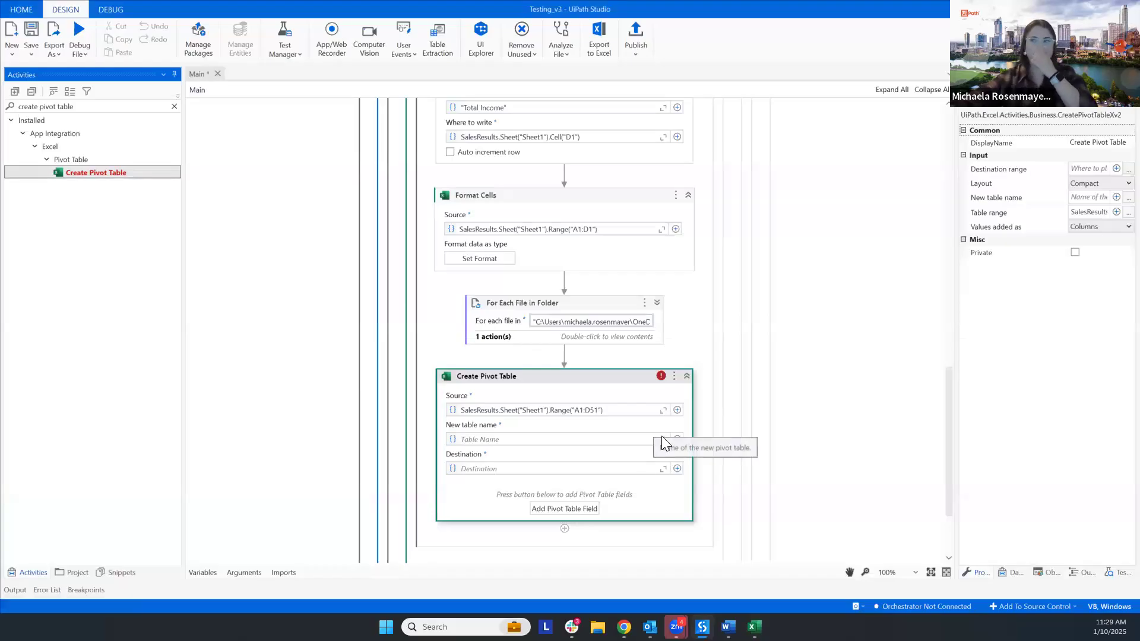
- Name the new pivot table "SalesByStore"
left_click(575, 439)
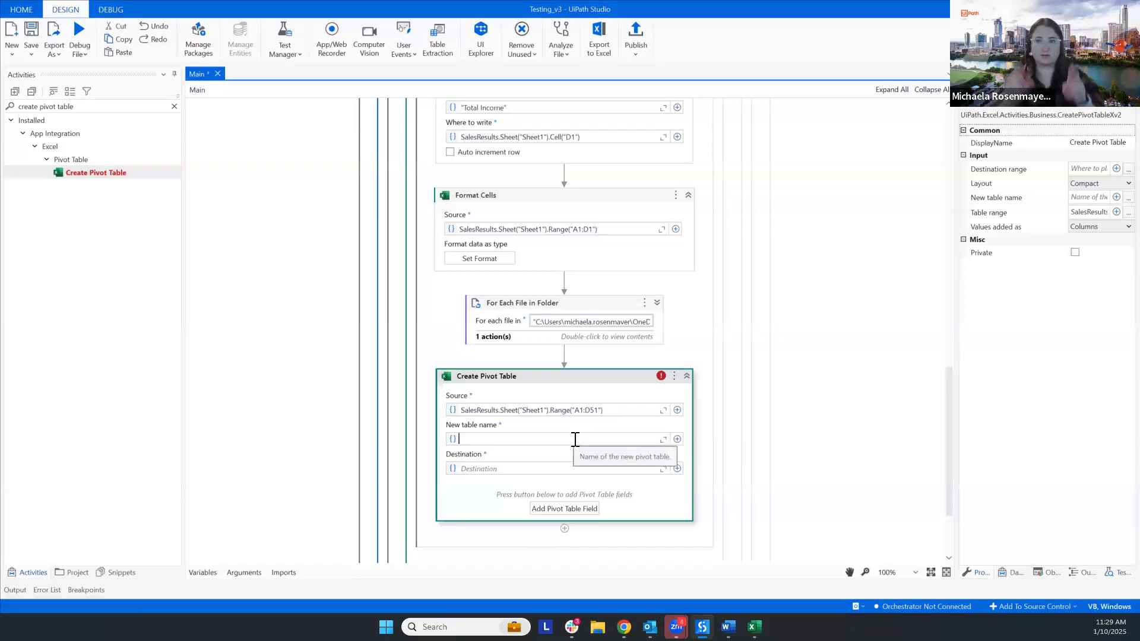
type("\"Sal")
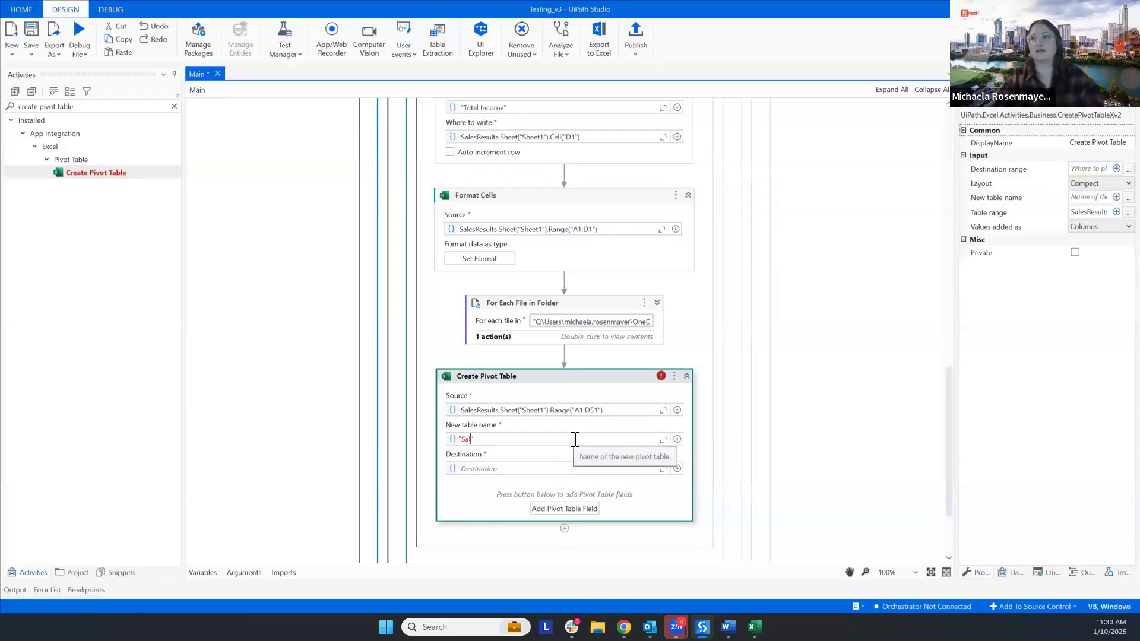
type("esByStore\"")
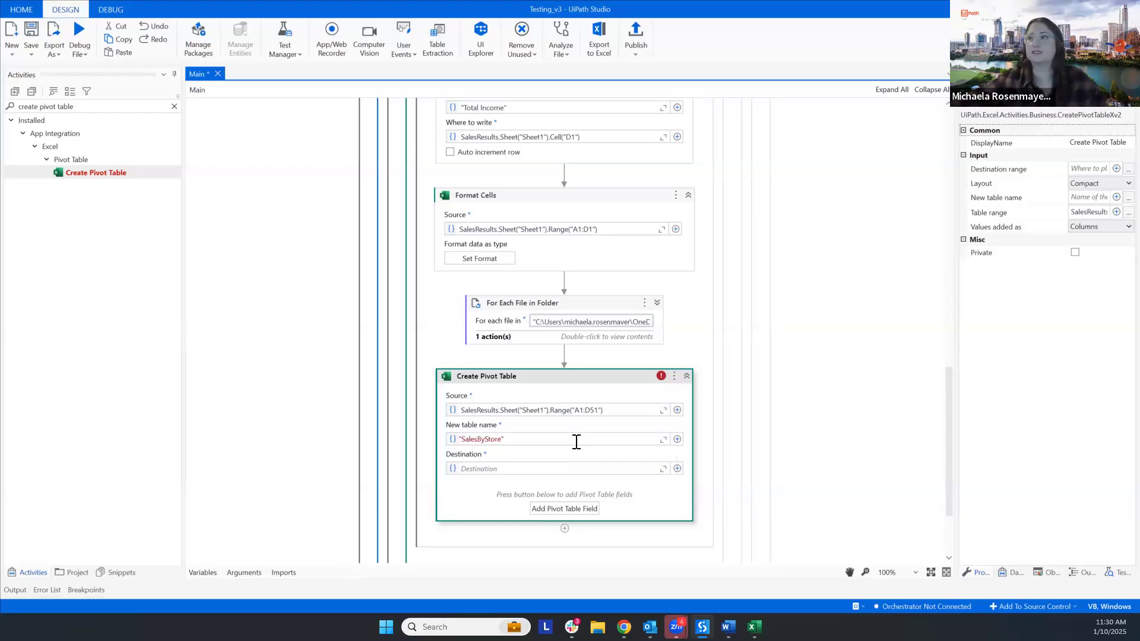
- Add Sheet2 to the SalesResults workbook and try to indicate its cell A1 as the pivot table destination
left_click(677, 469)
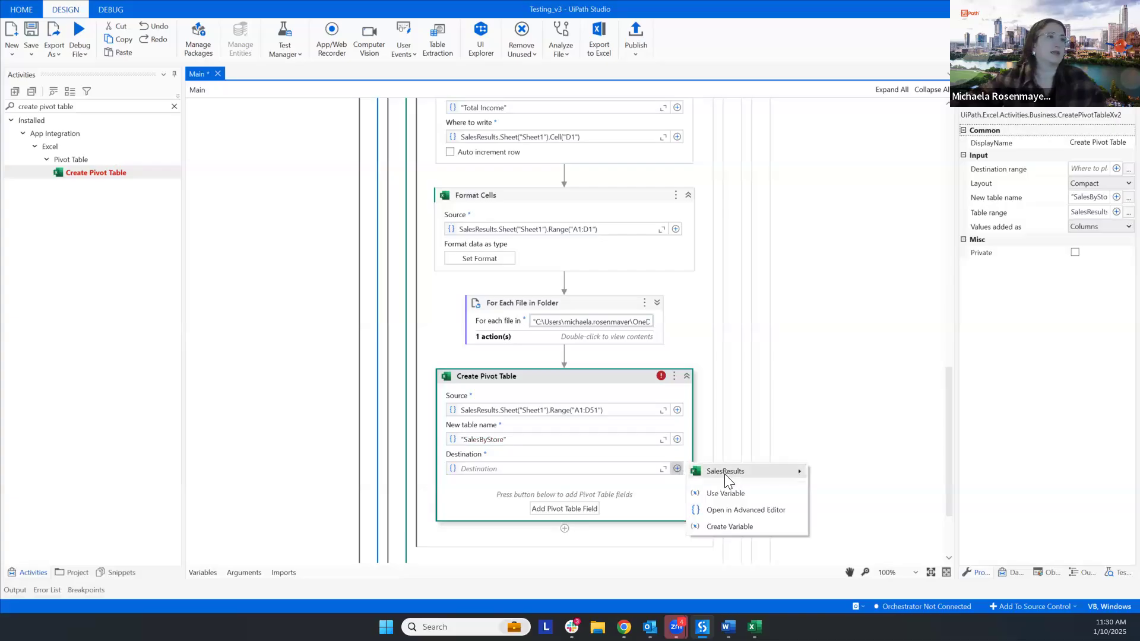
mouse_move(725, 474)
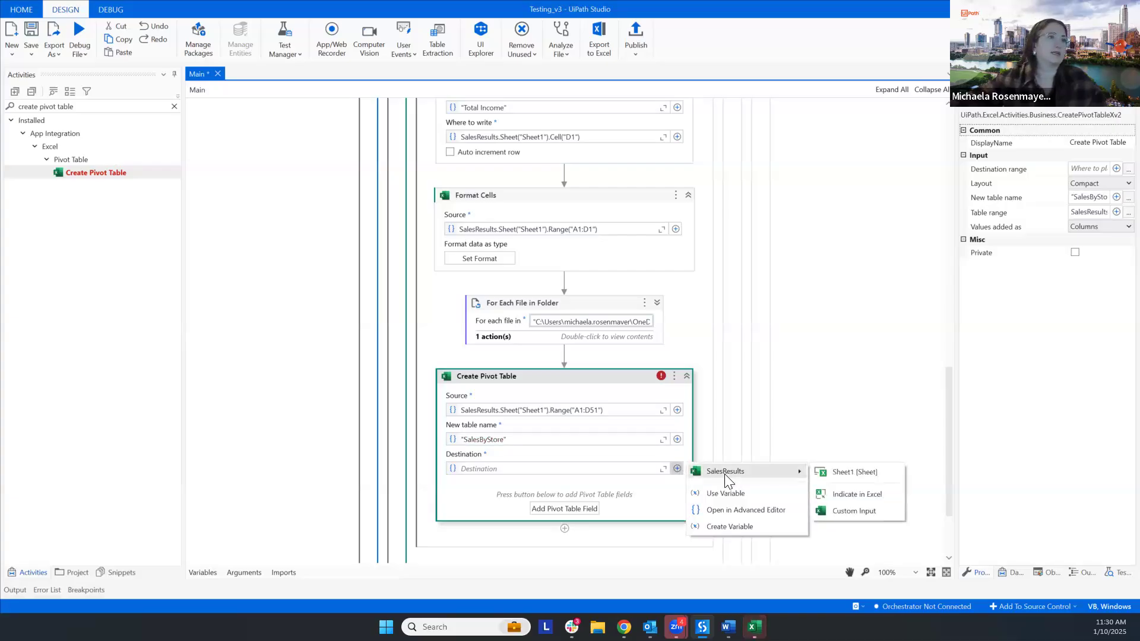
left_click(888, 500)
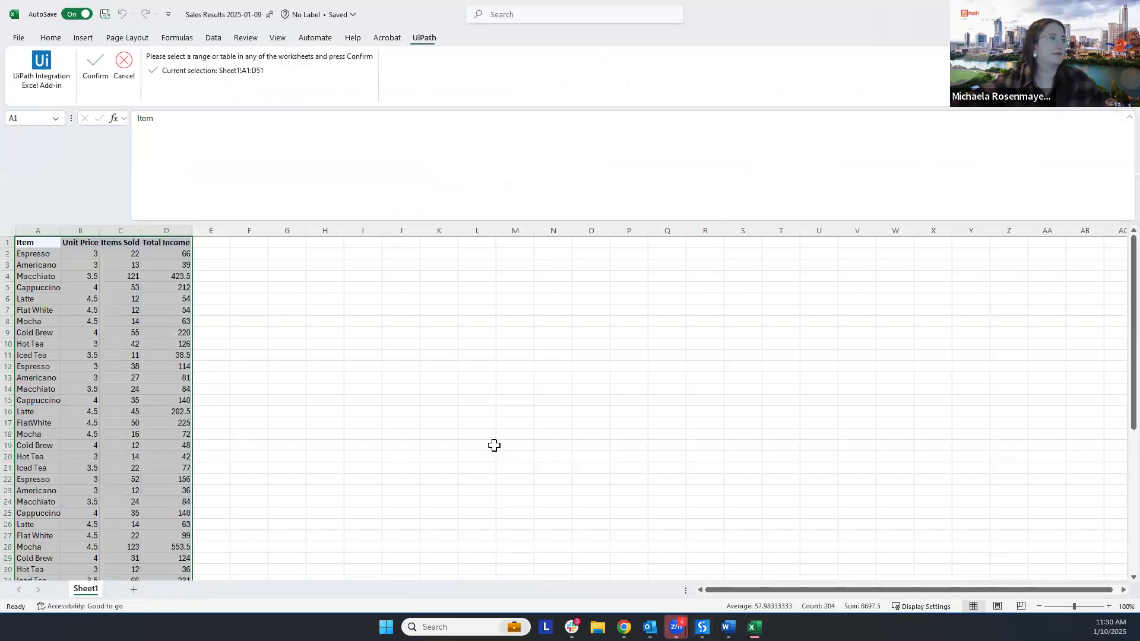
left_click(437, 423)
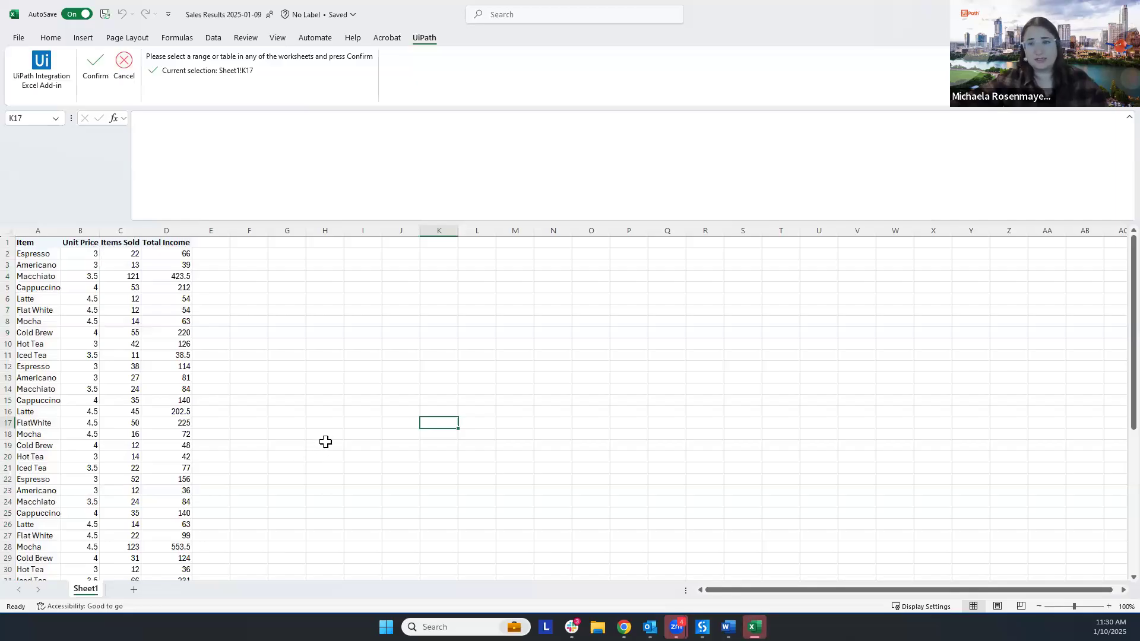
left_click(134, 590)
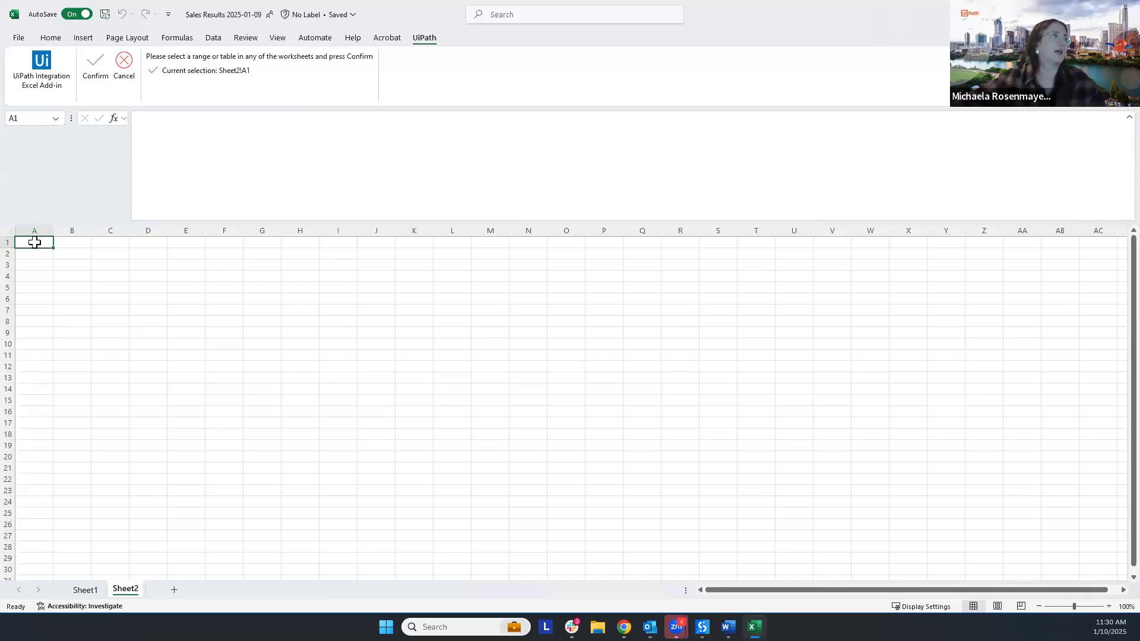
left_click(95, 66)
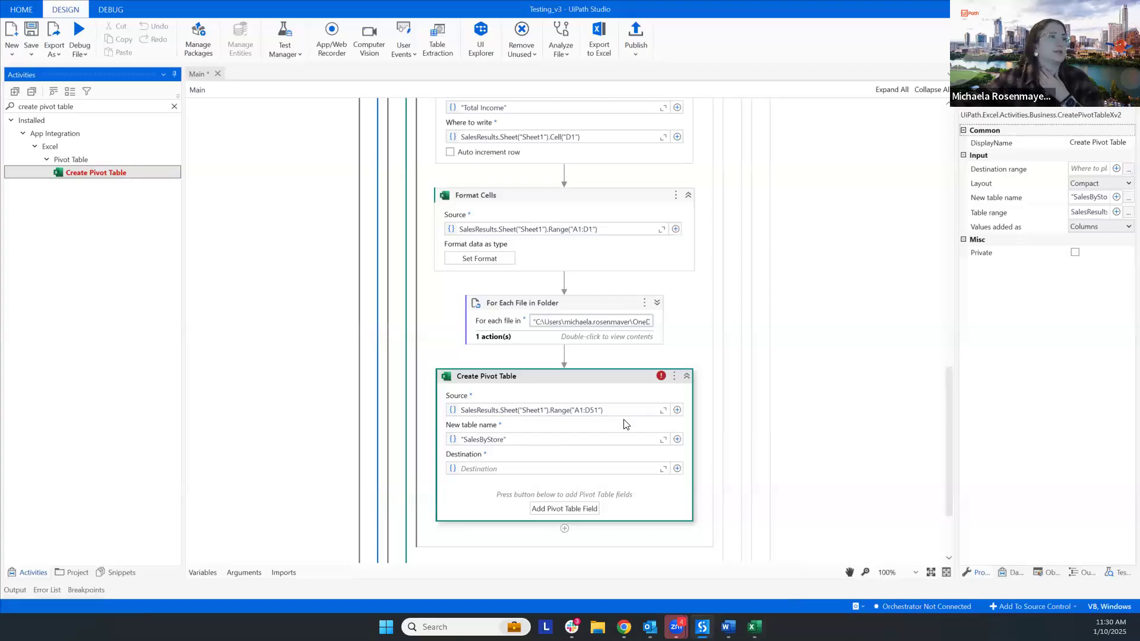
left_click(678, 411)
mouse_move(772, 413)
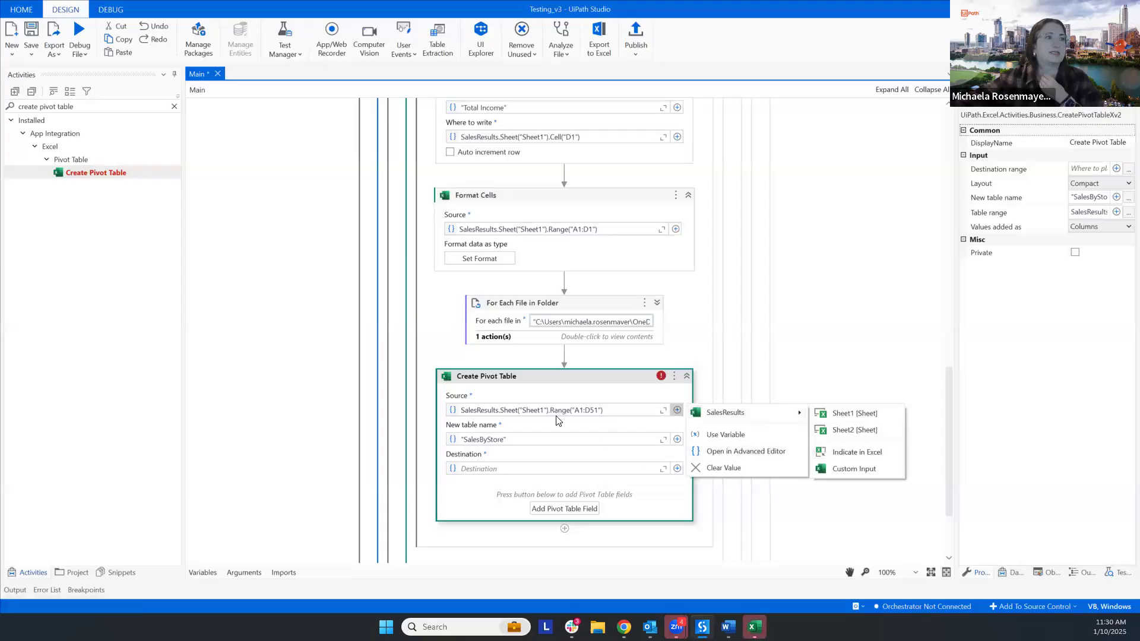
left_click(600, 424)
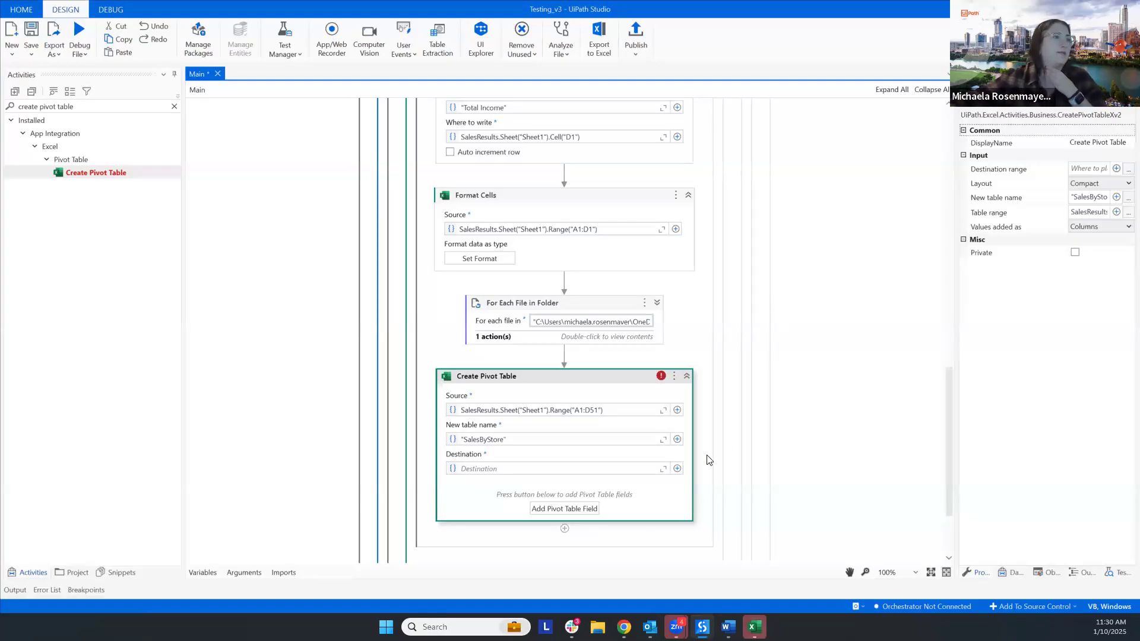
- Set the pivot table destination to cell A1 on Sheet2 by indicating it in the SalesResults workbook
left_click(677, 469)
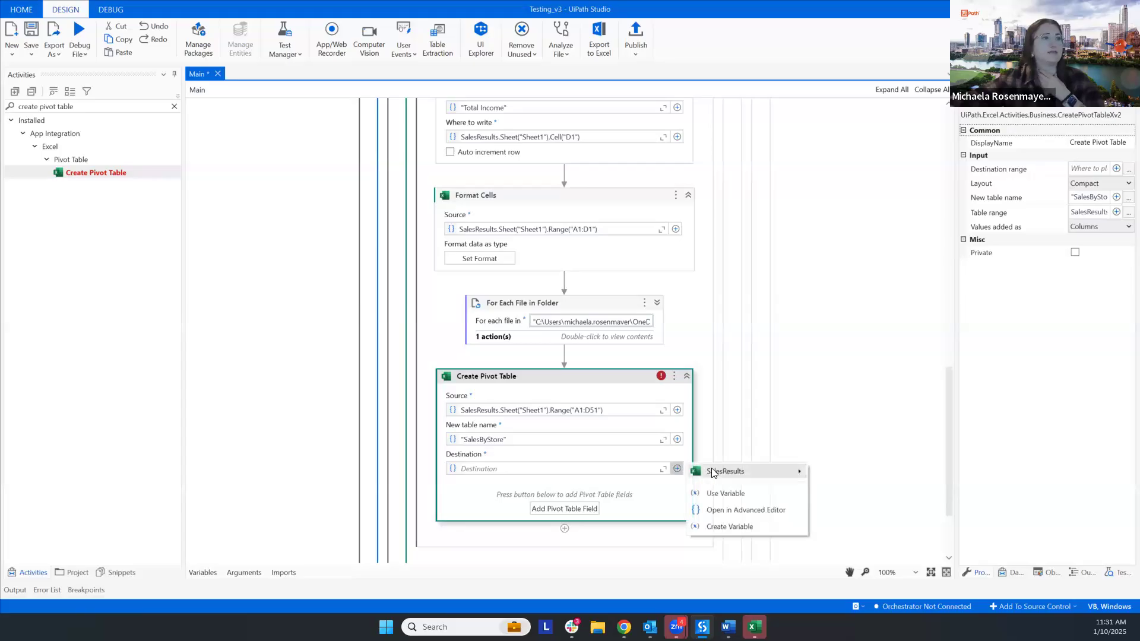
mouse_move(718, 471)
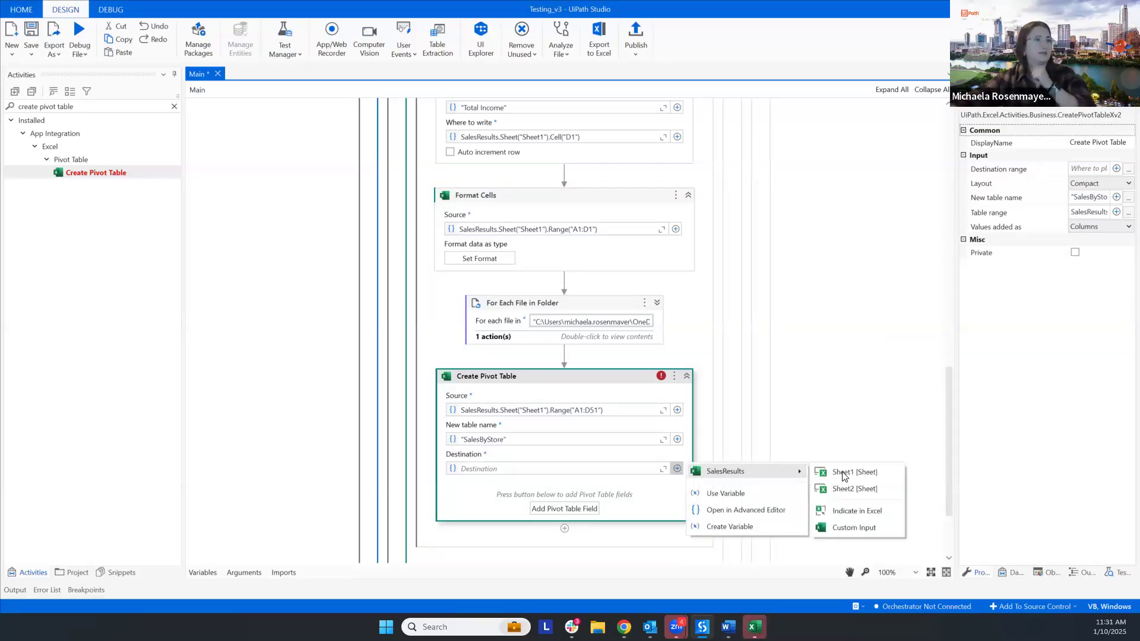
left_click(857, 511)
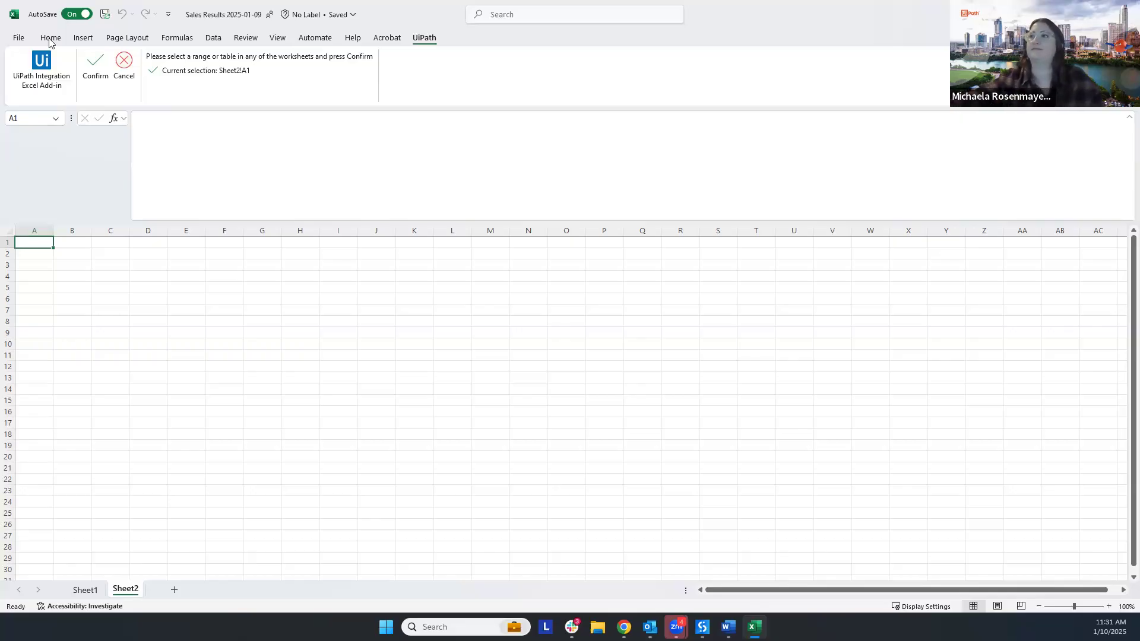
left_click(97, 63)
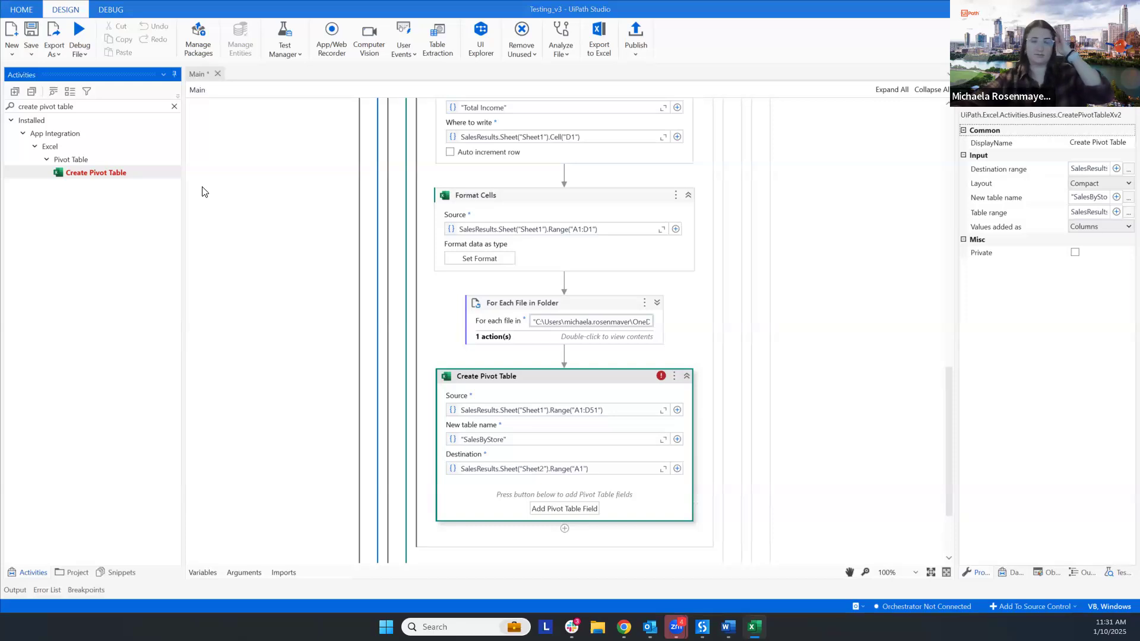
- Add a pivot field to Create Pivot Table that uses the Item column as a Row
left_click(558, 509)
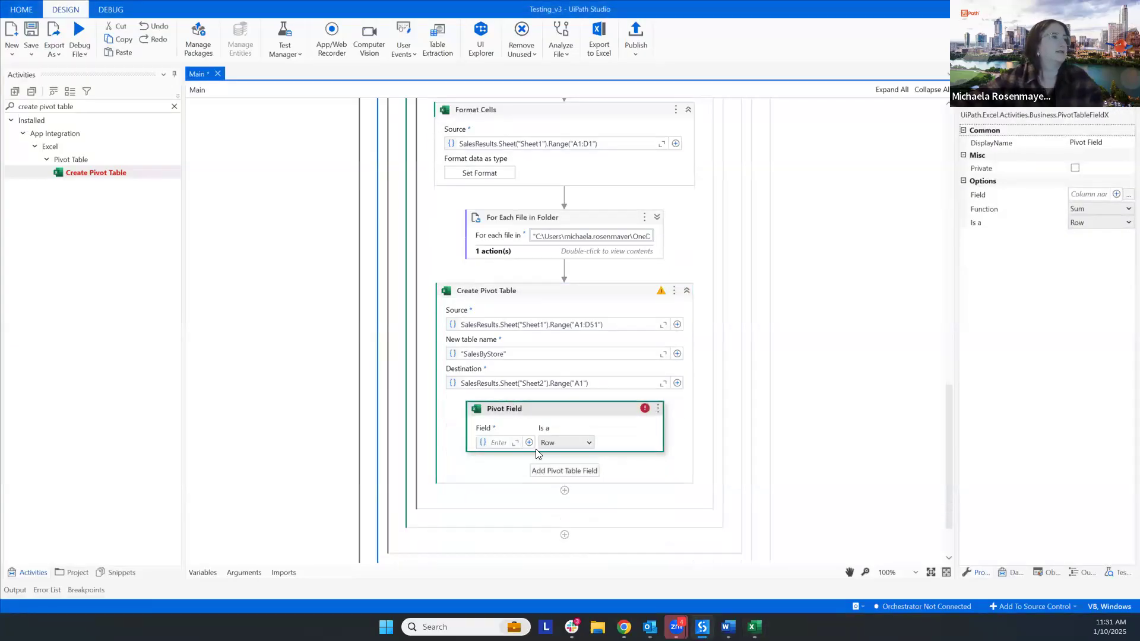
left_click(529, 443)
mouse_move(587, 454)
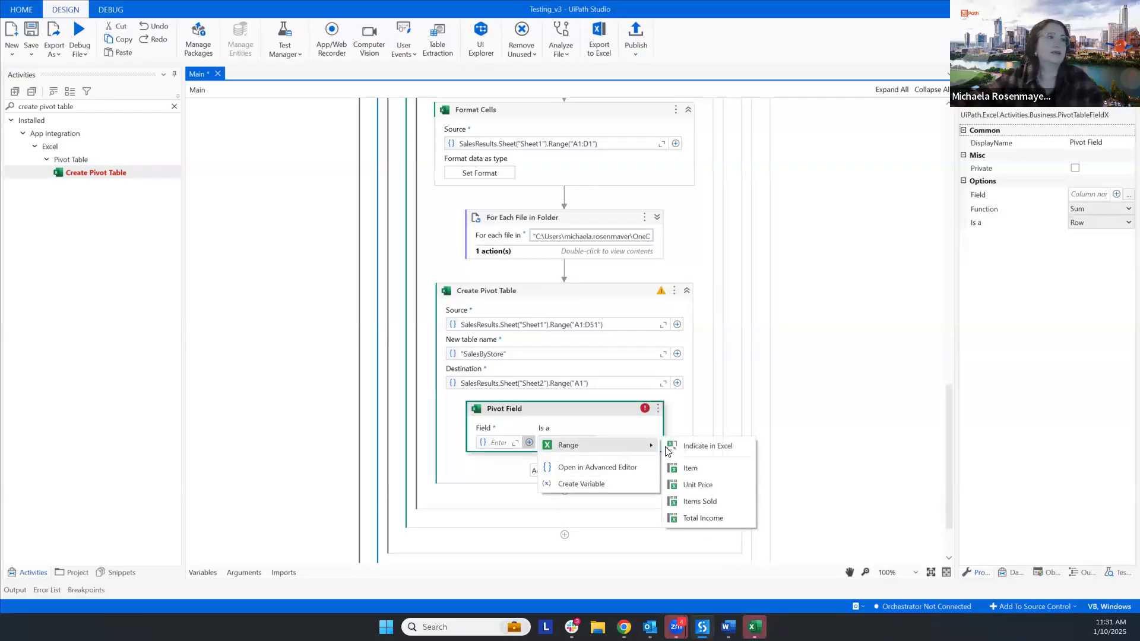
left_click(710, 470)
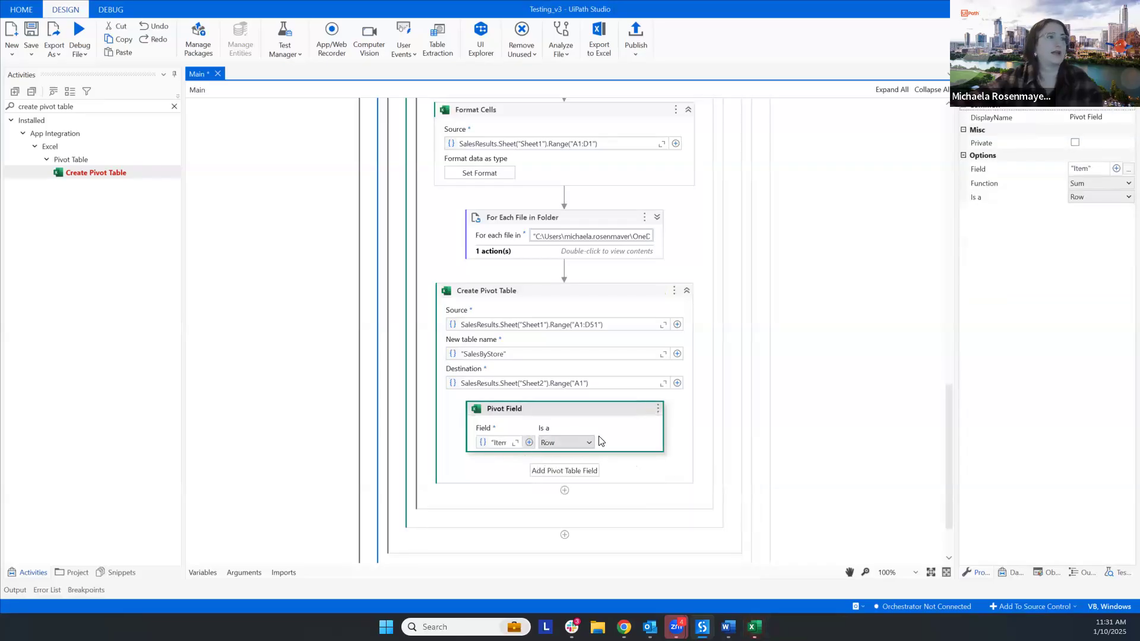
- Add a second pivot field that uses the Total Income column as a Value with the Sum function
left_click(576, 471)
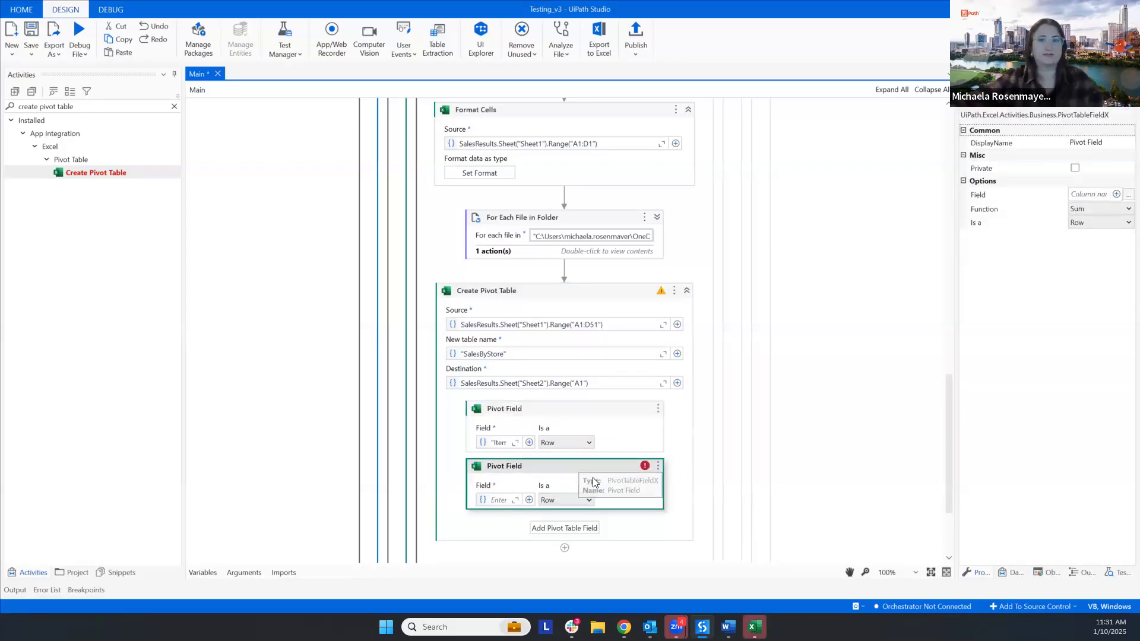
left_click(529, 500)
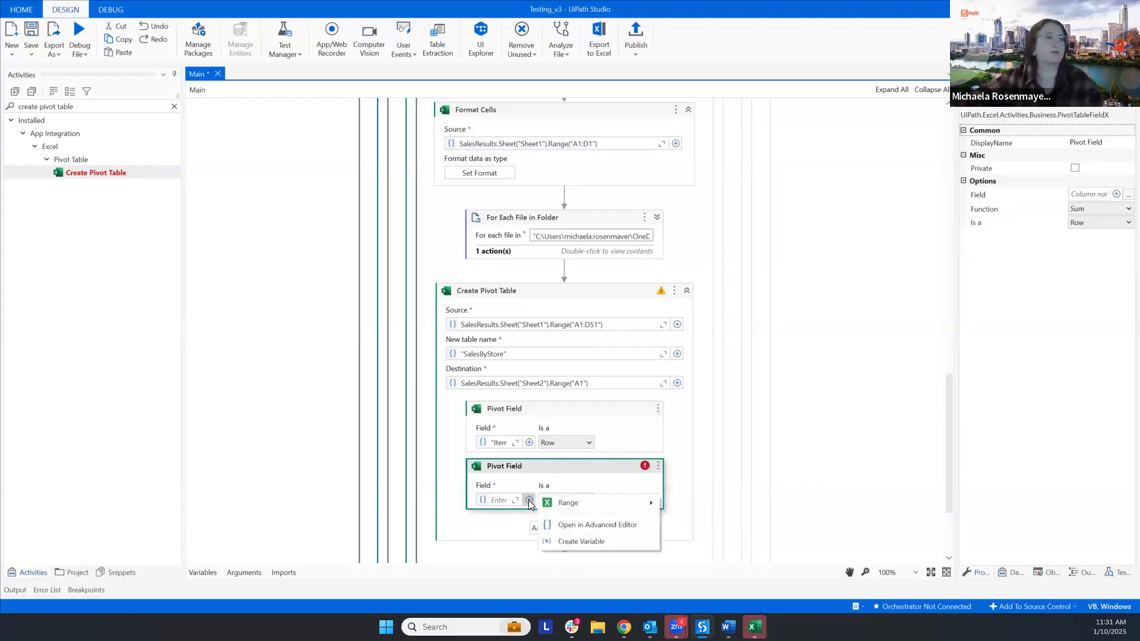
mouse_move(585, 506)
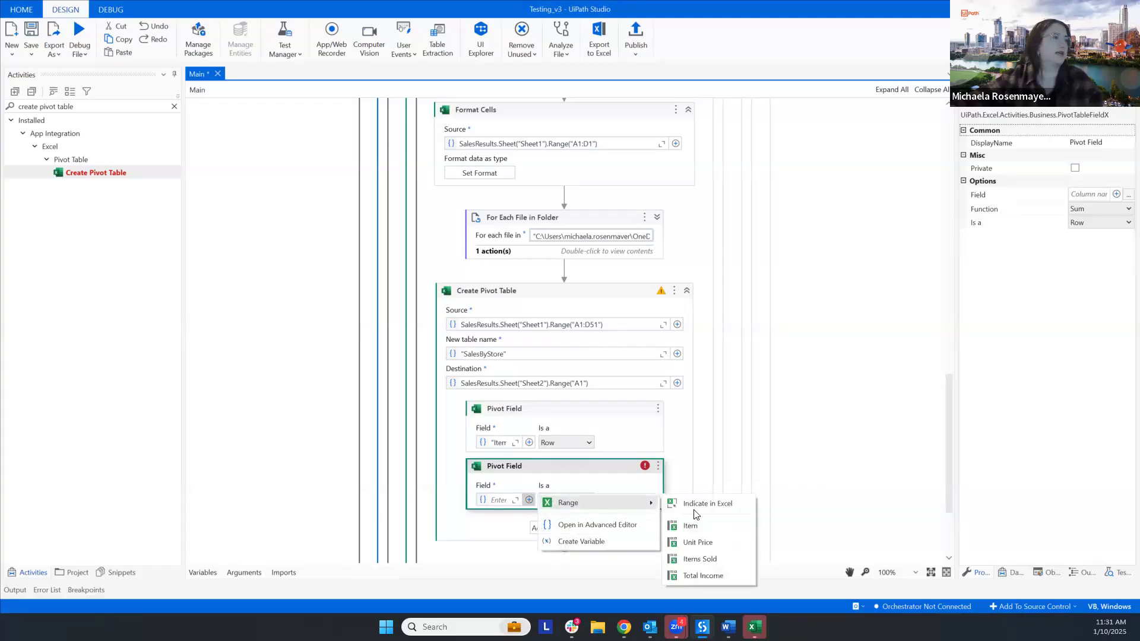
left_click(698, 576)
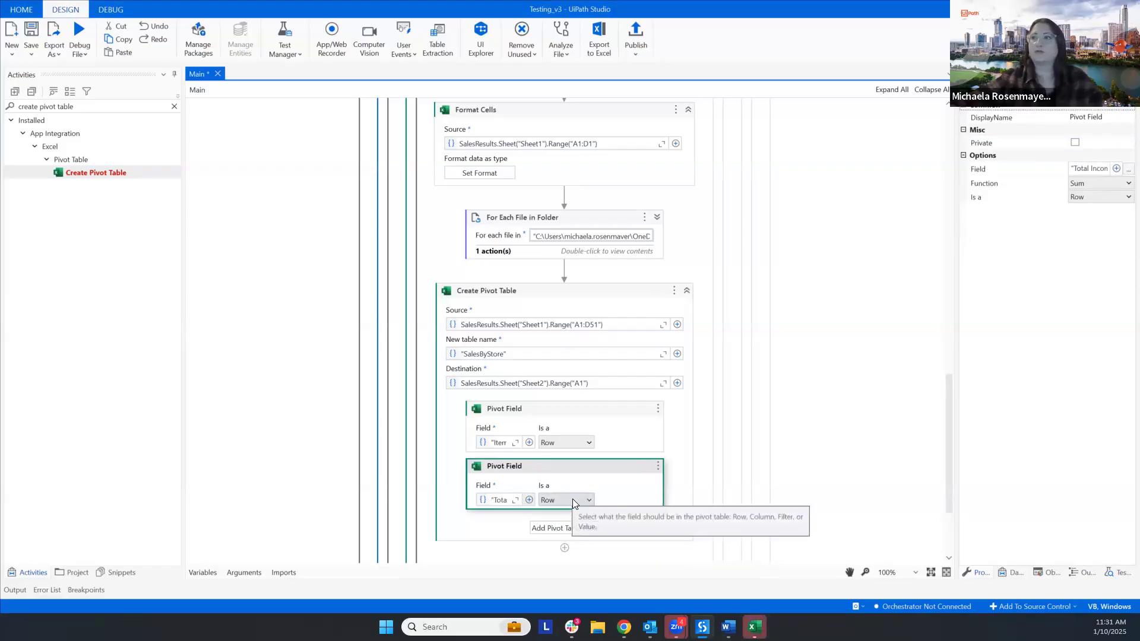
left_click(573, 499)
left_click(574, 549)
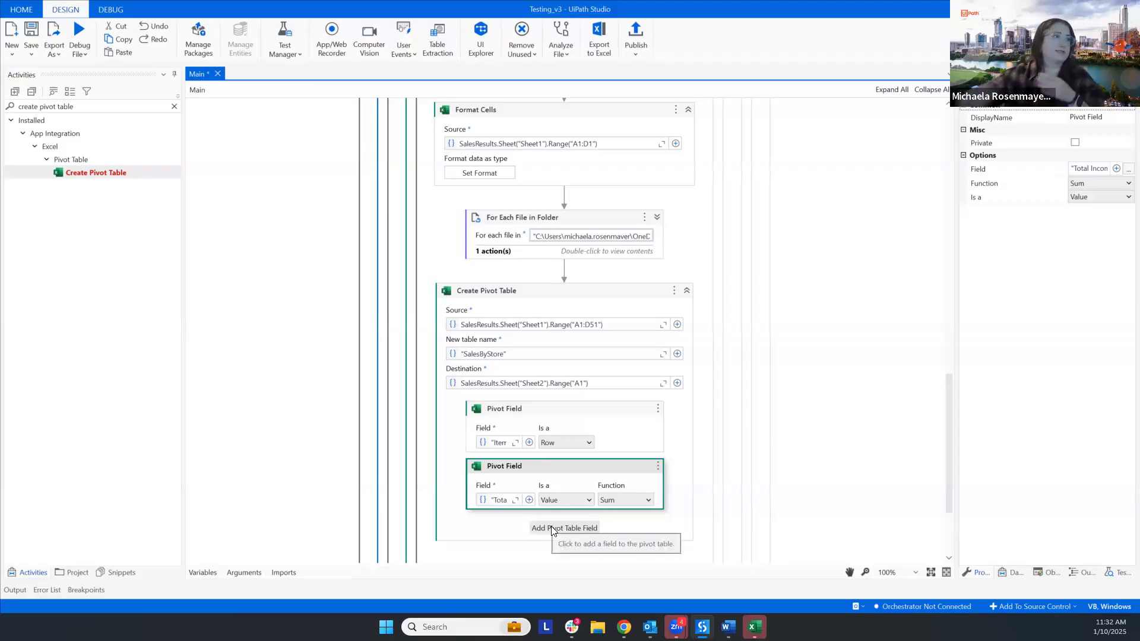
- Review the source columns available for the Item and Total Income pivot fields without changing the selections
left_click(529, 442)
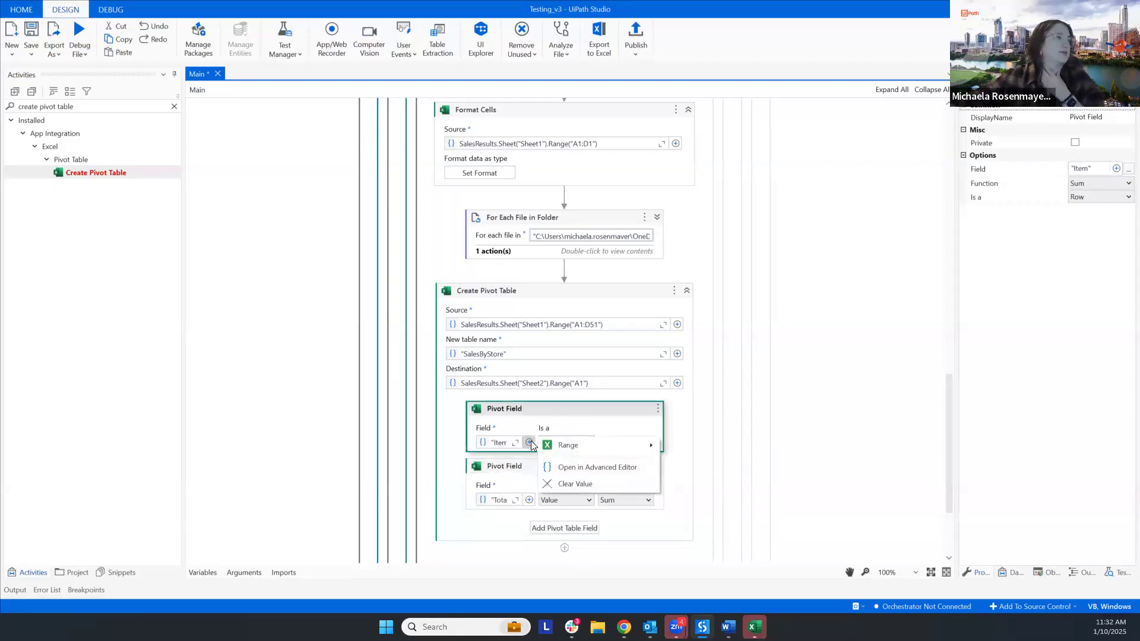
mouse_move(594, 446)
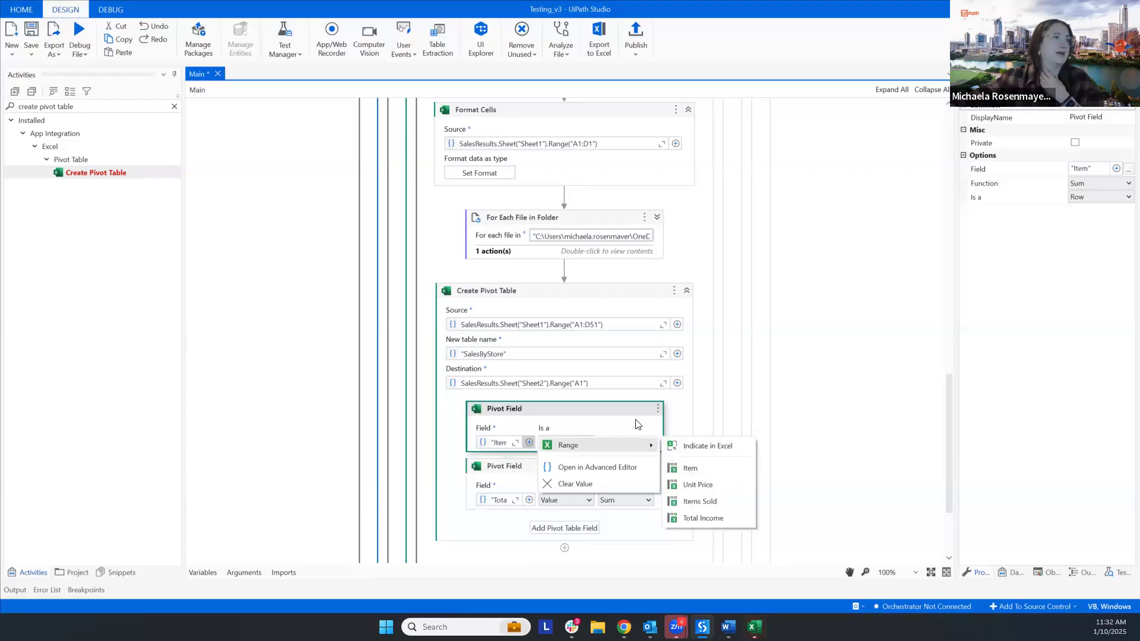
left_click(528, 442)
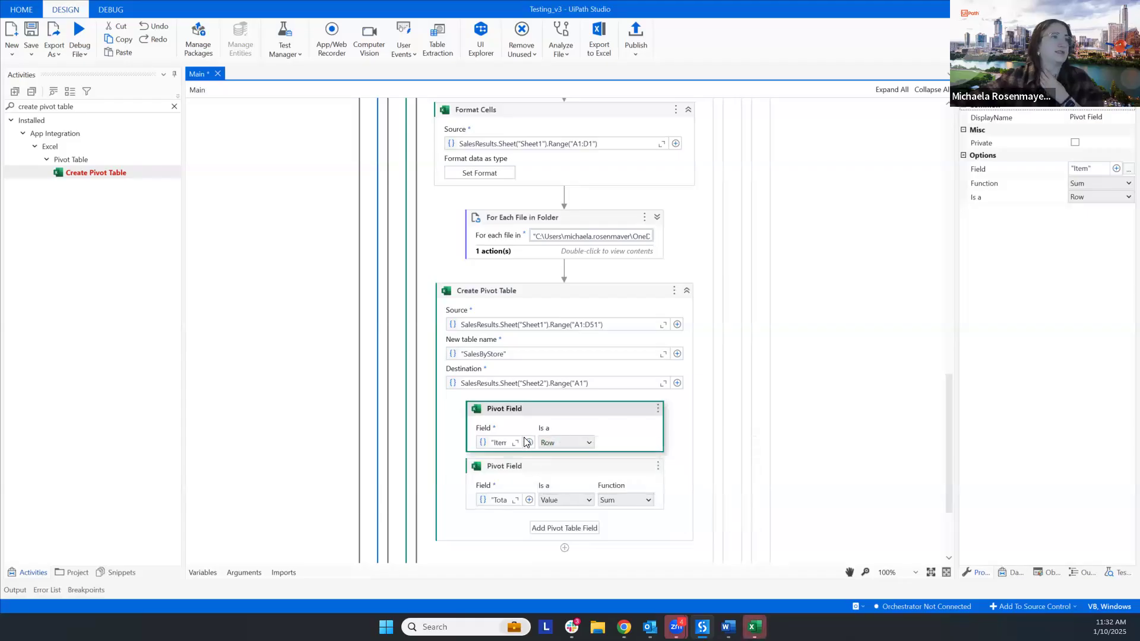
left_click(529, 501)
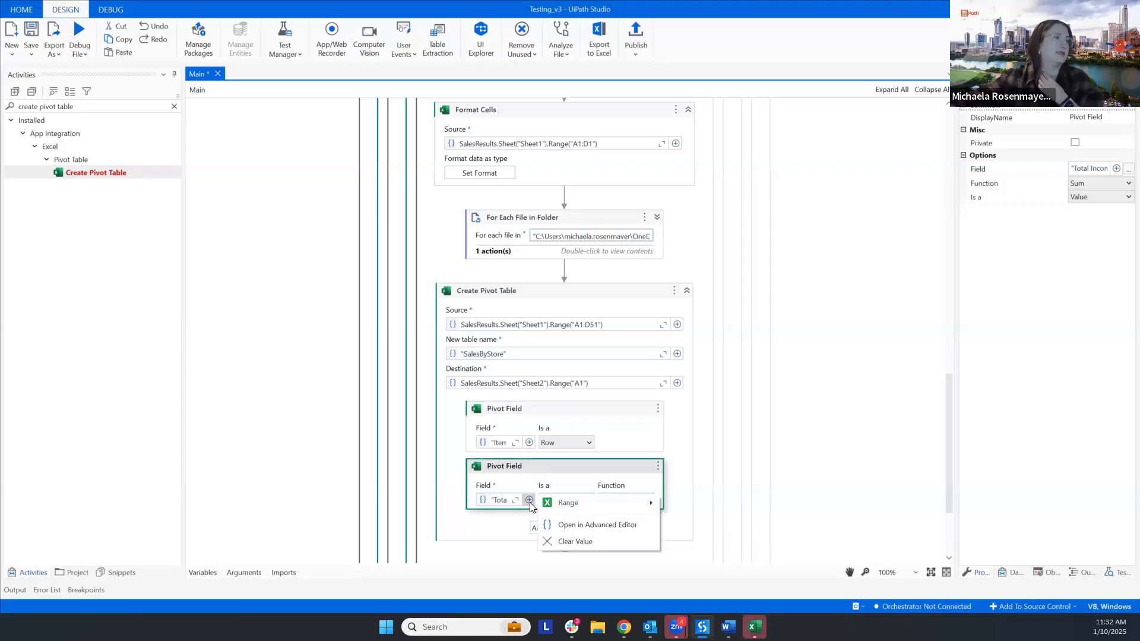
mouse_move(572, 510)
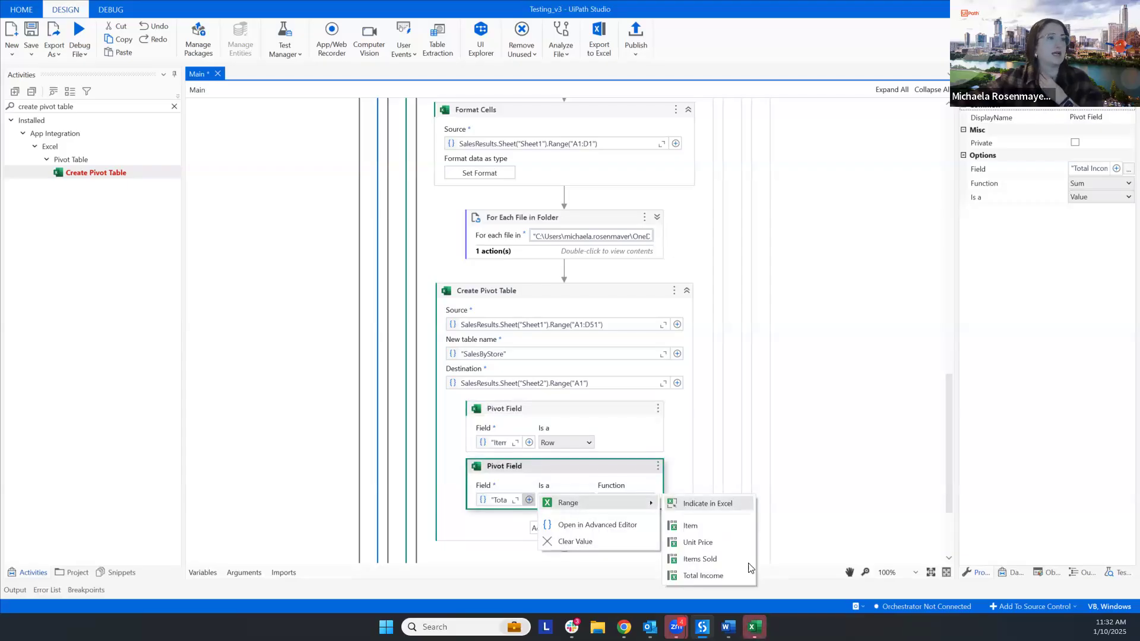
left_click(603, 477)
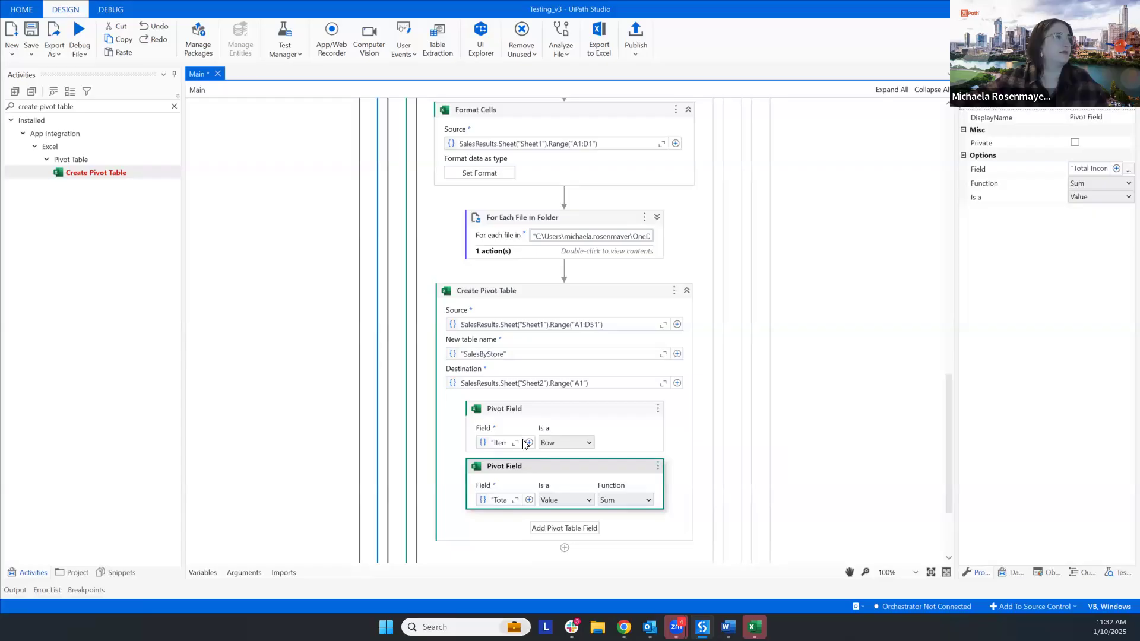
scroll(530, 449, "up", 15)
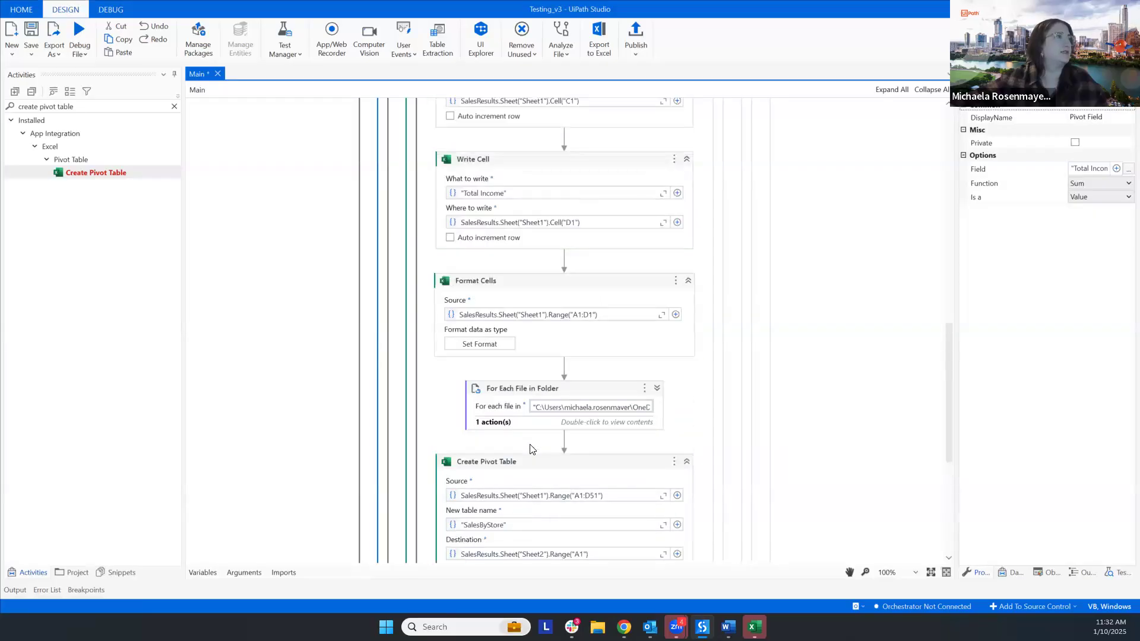
scroll(531, 449, "up", 5)
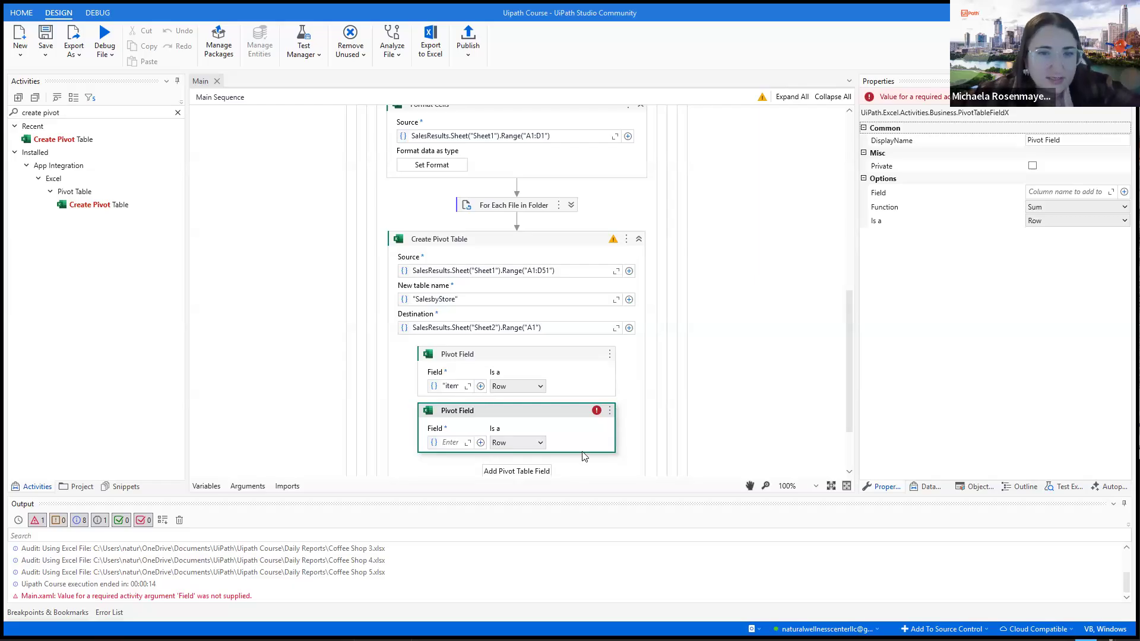
- Open the Sales Results workbook through the second pivot field's column indication to inspect the Sheet1 headers, and close it without saving
left_click(480, 443)
mouse_move(453, 450)
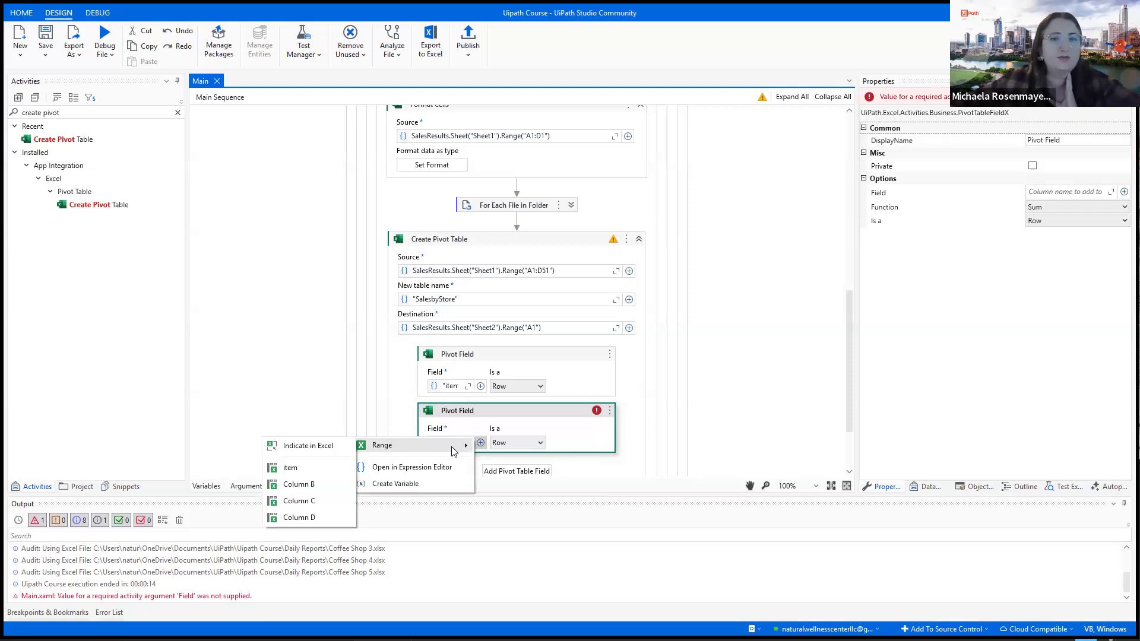
left_click(328, 452)
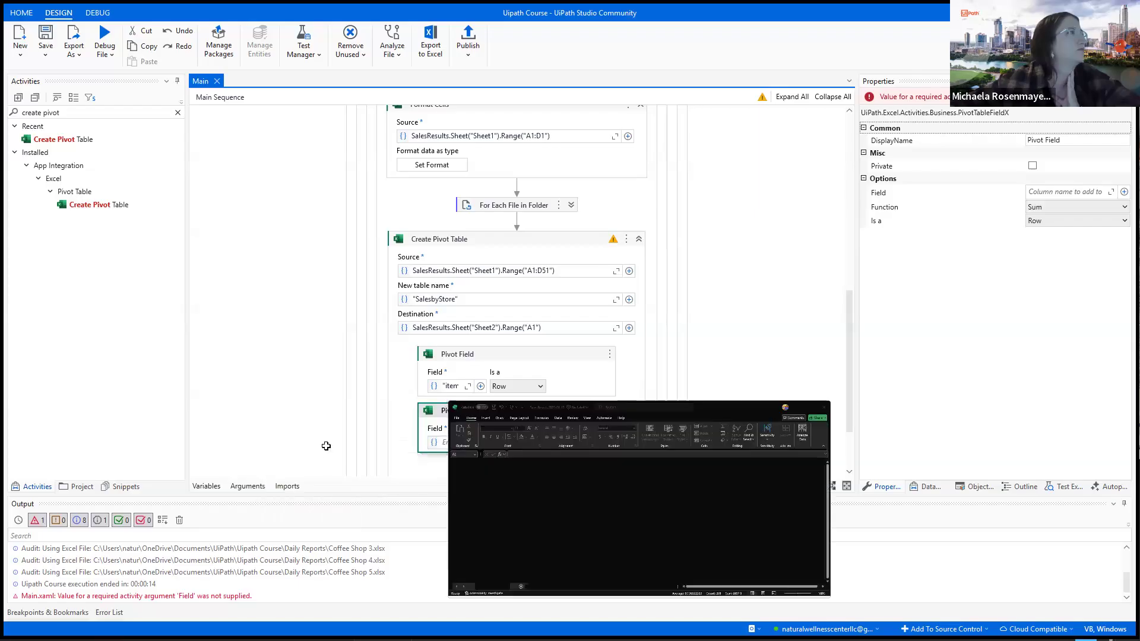
scroll(266, 409, "up", 7)
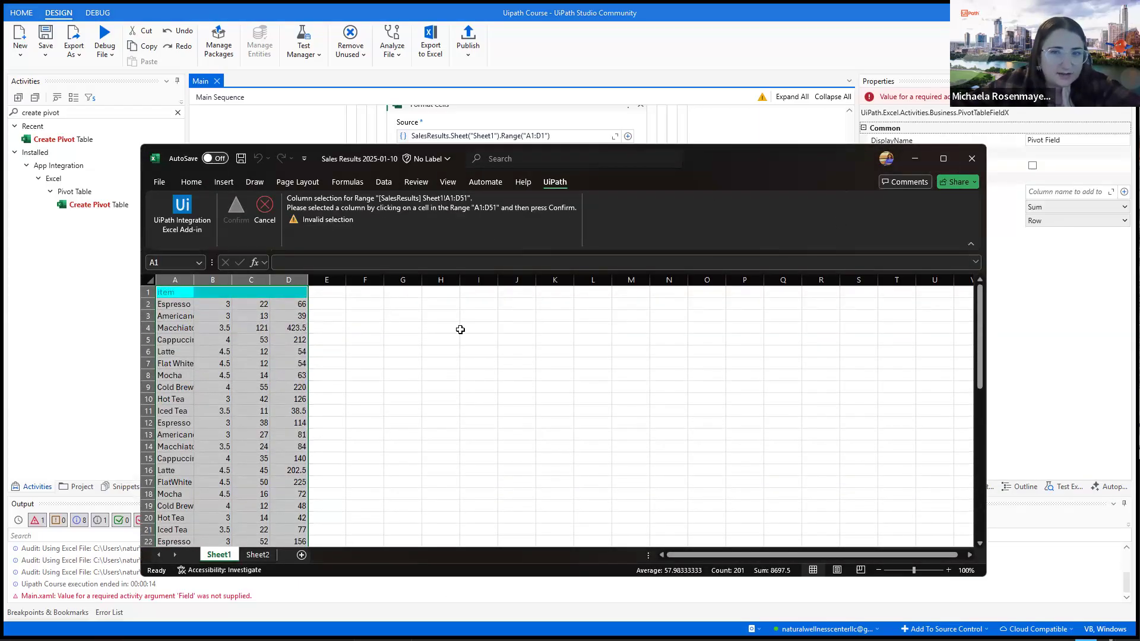
left_click(982, 157)
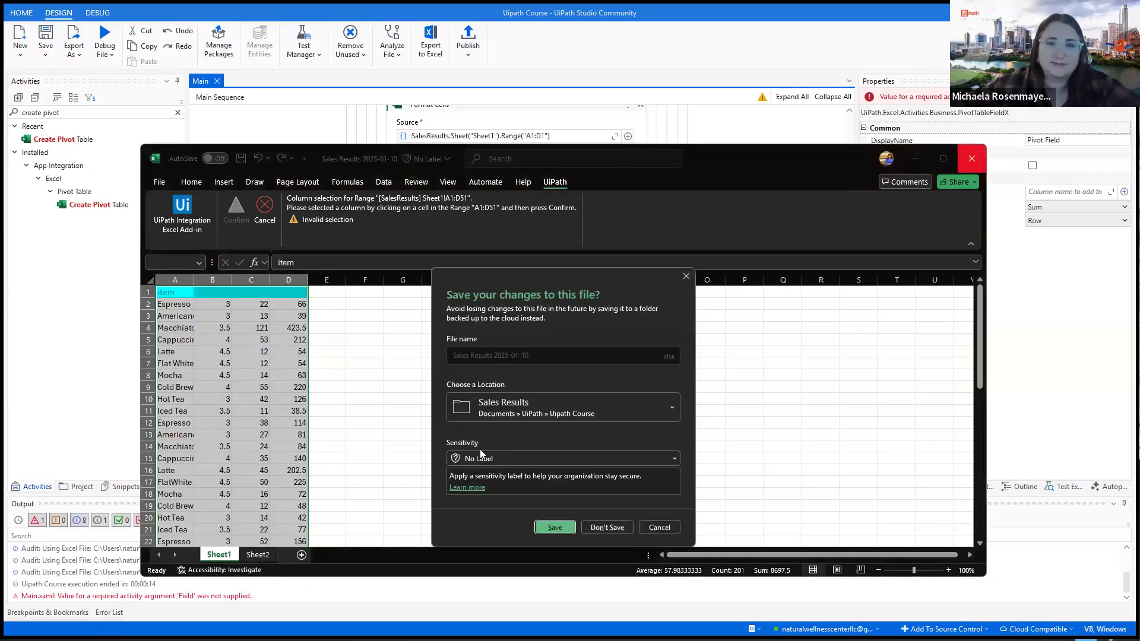
left_click(607, 528)
- Copy the Write Cell activity for the "item" header and paste two copies between it and Format Cells
scroll(607, 407, "up", 5)
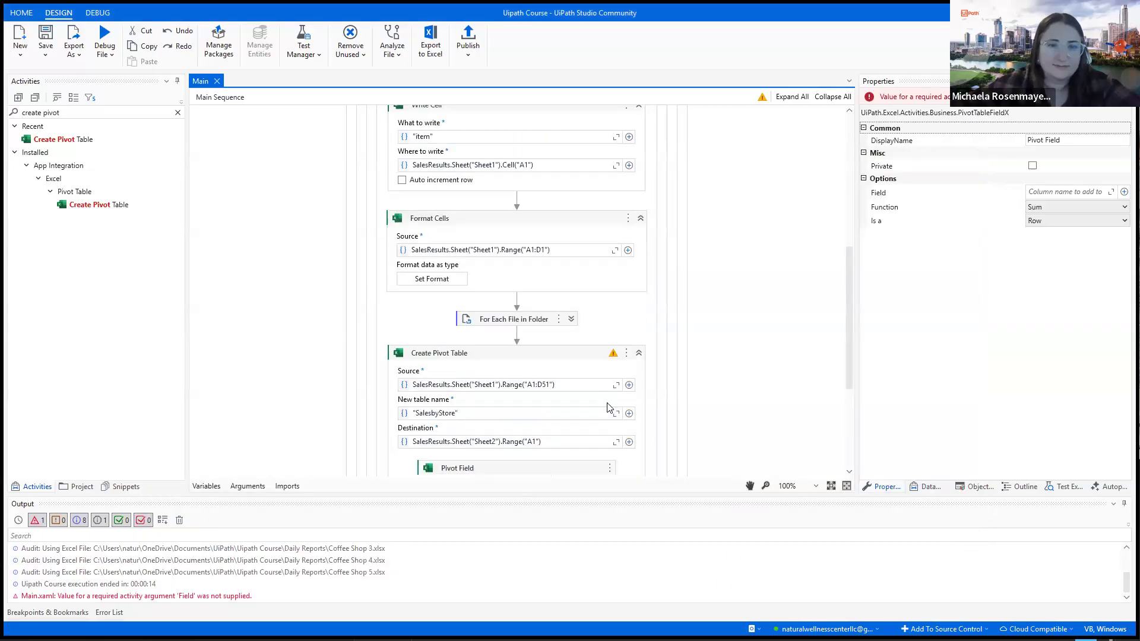
scroll(607, 407, "up", 3)
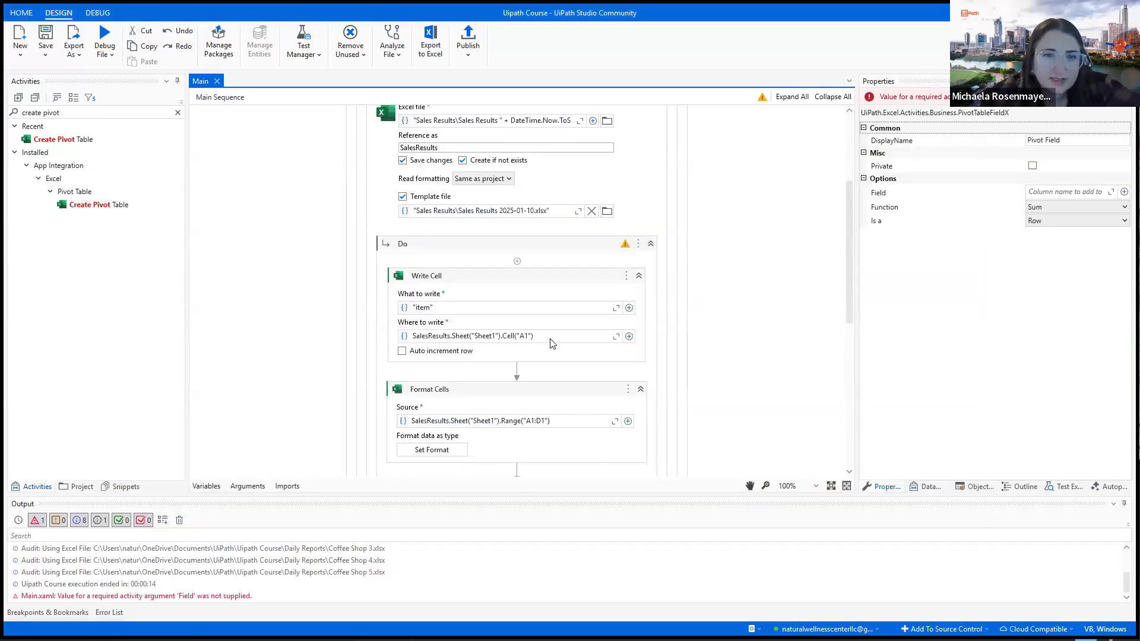
scroll(546, 351, "up", 4)
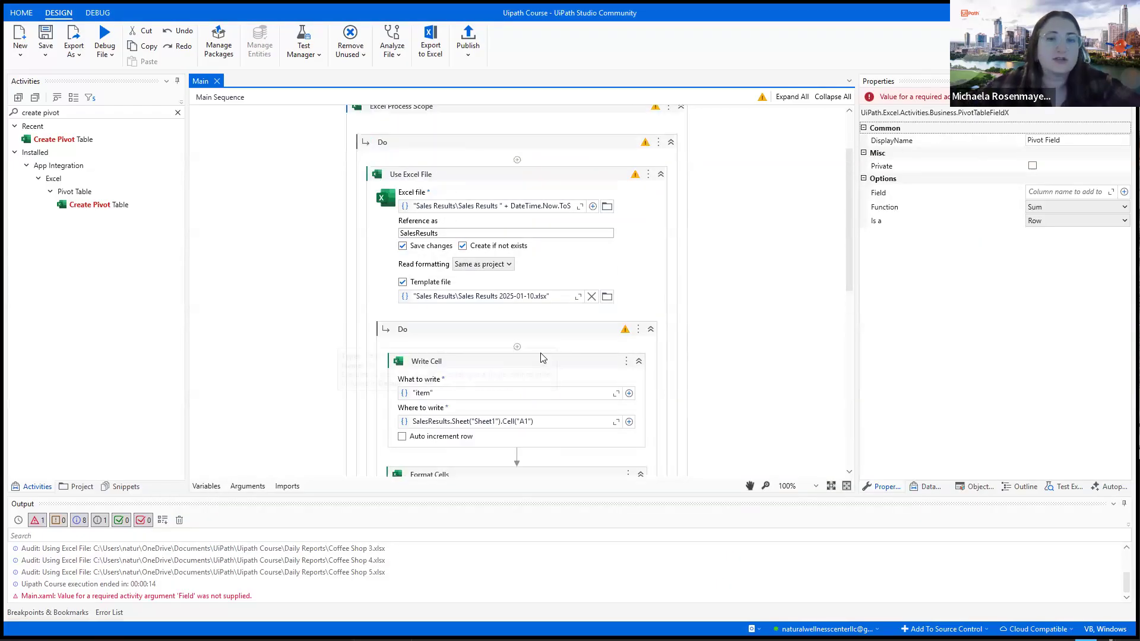
scroll(541, 362, "down", 3)
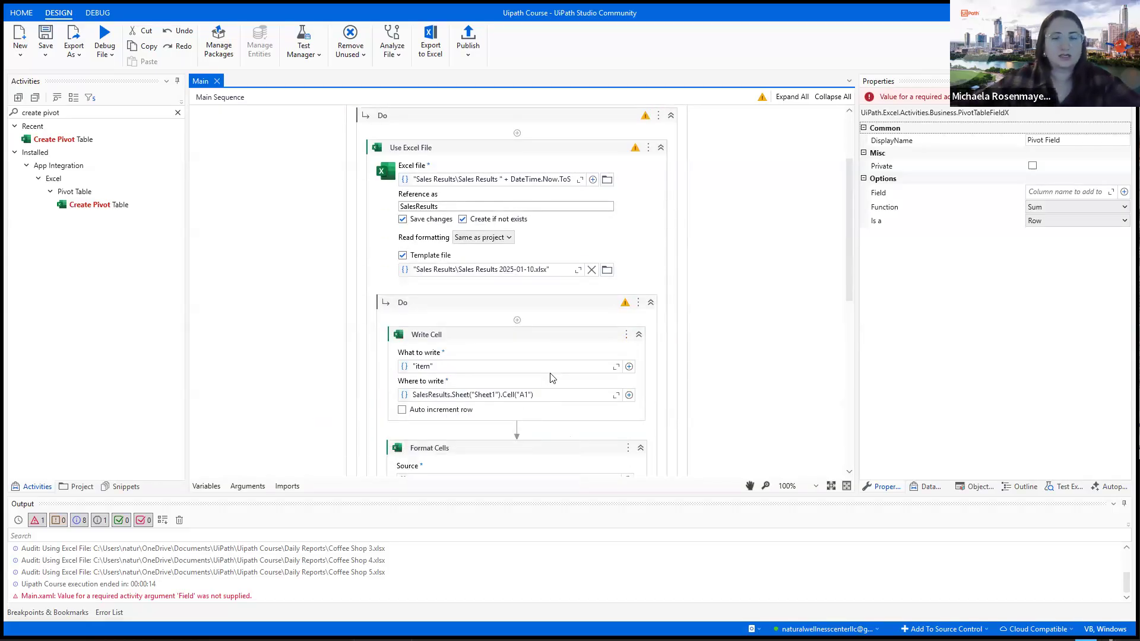
scroll(522, 414, "down", 1)
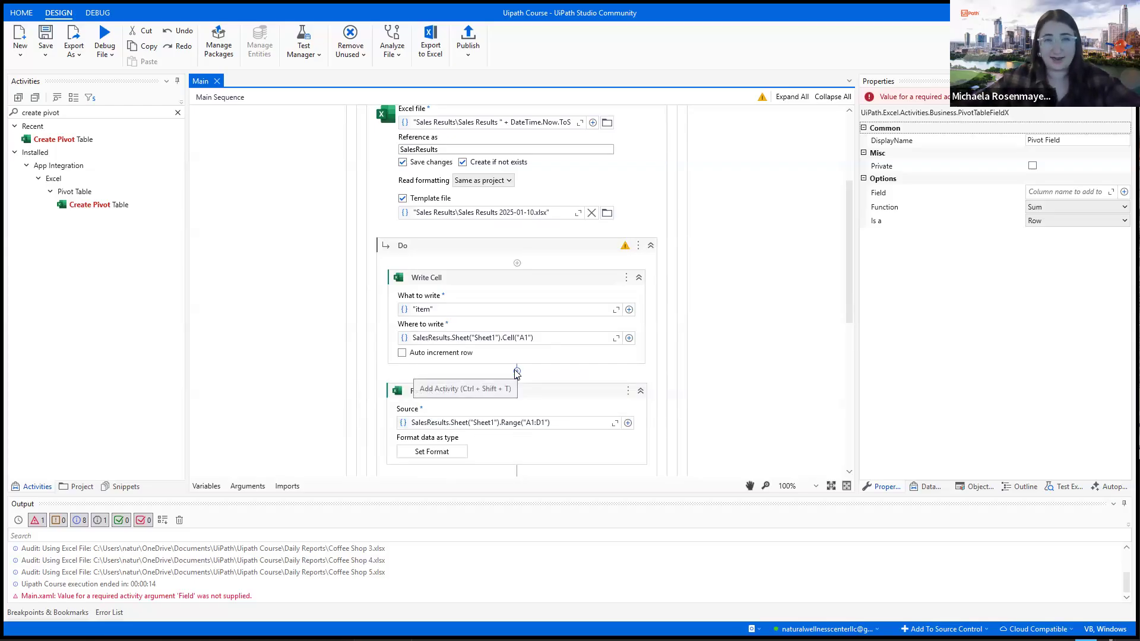
left_click(517, 373)
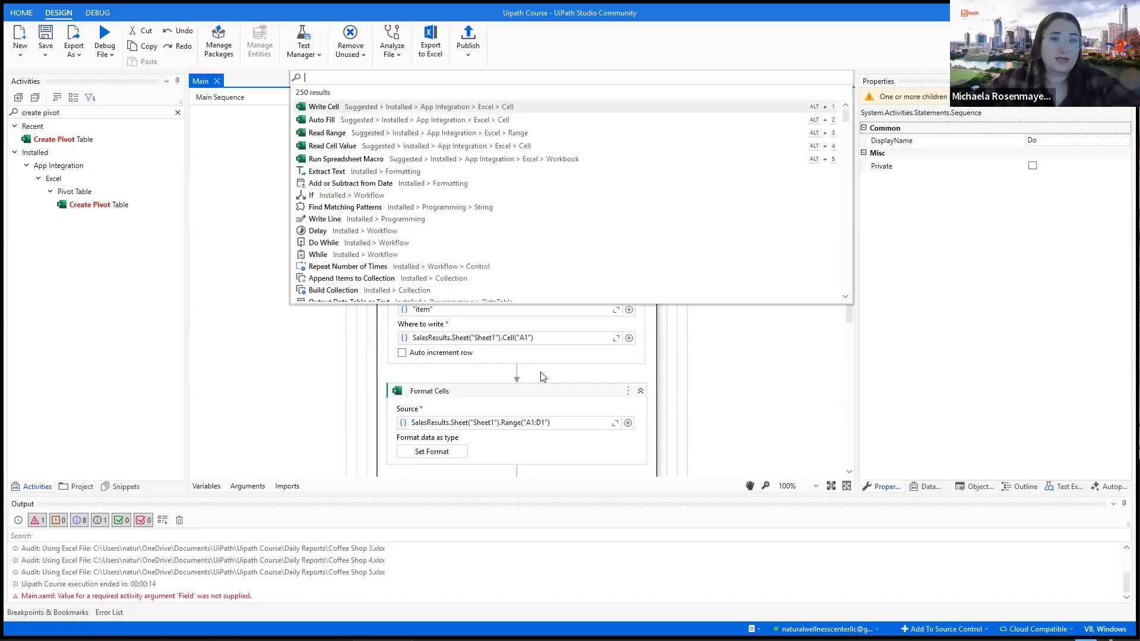
key("Escape")
left_click(482, 280)
right_click(481, 280)
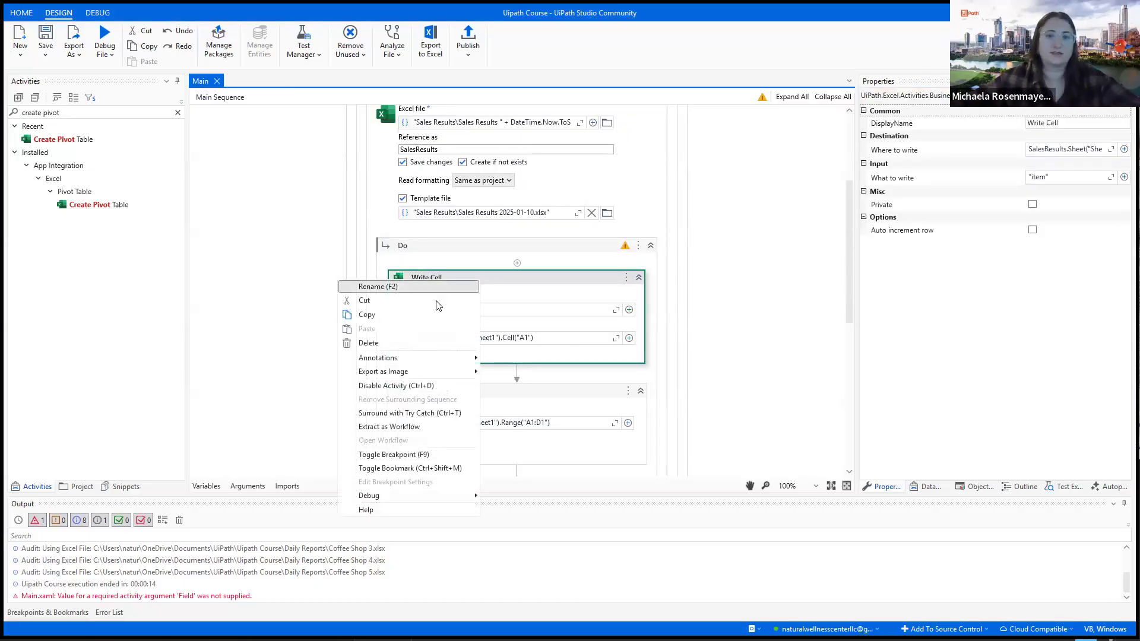
left_click(426, 325)
left_click(531, 371)
right_click(530, 371)
left_click(507, 419)
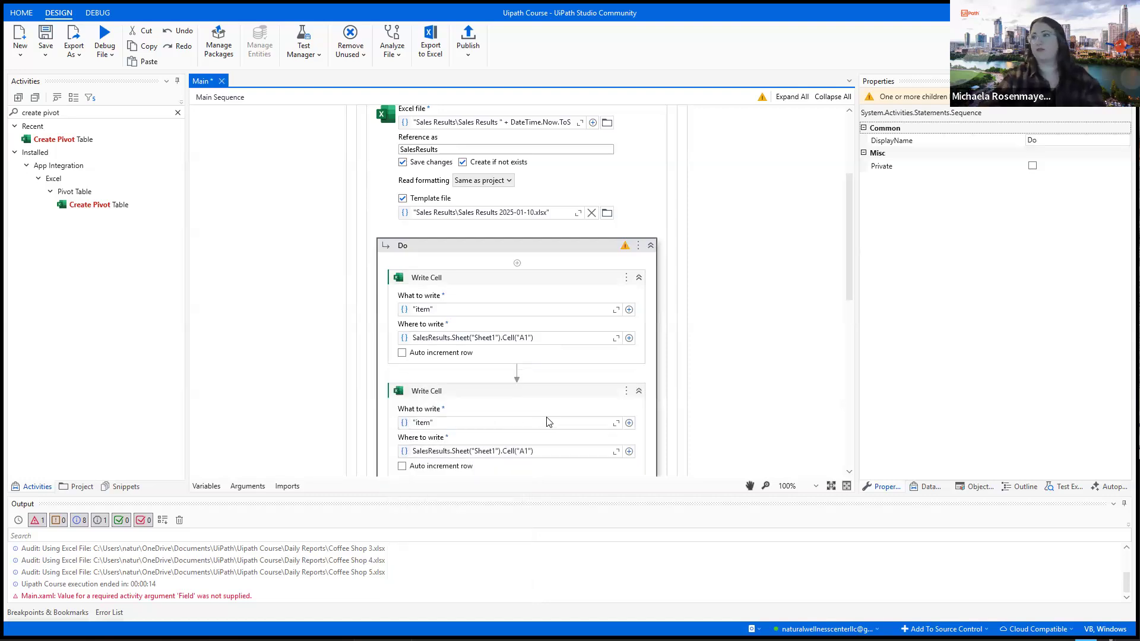
scroll(538, 406, "down", 3)
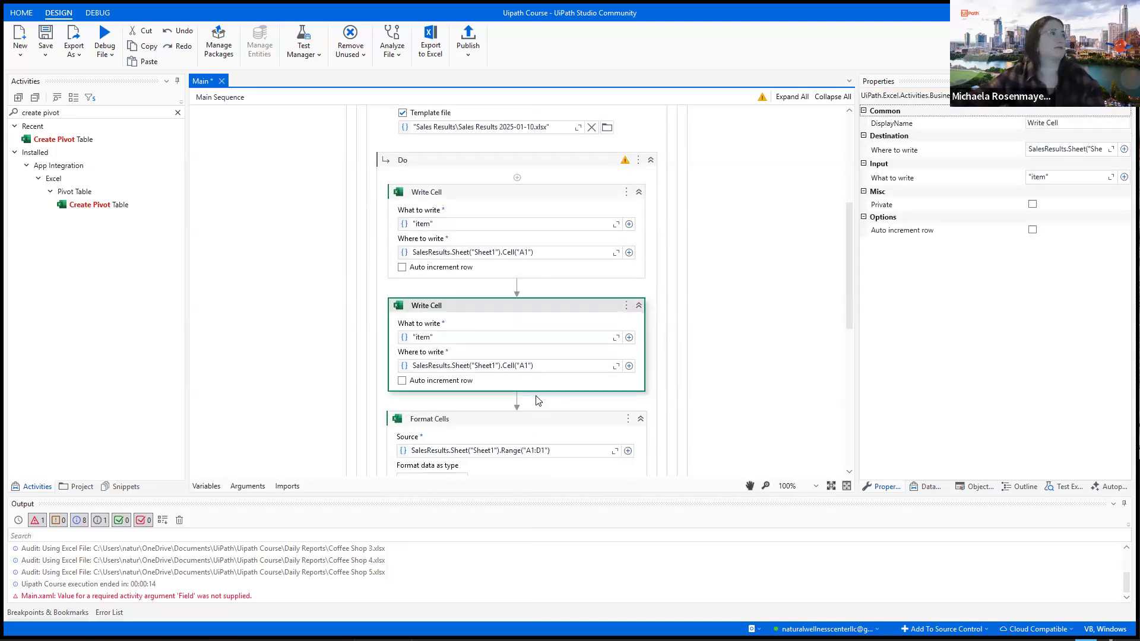
right_click(524, 400)
left_click(519, 446)
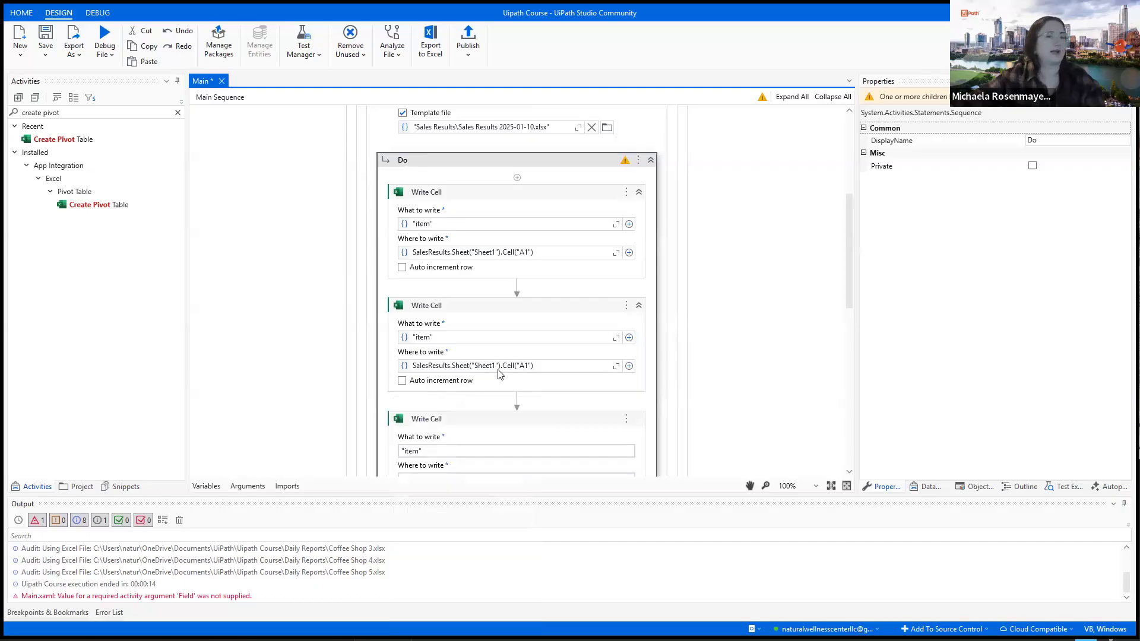
- Set the second Write Cell activity to write "UnitPrice" into cell B1 of Sheet1
left_click(525, 366)
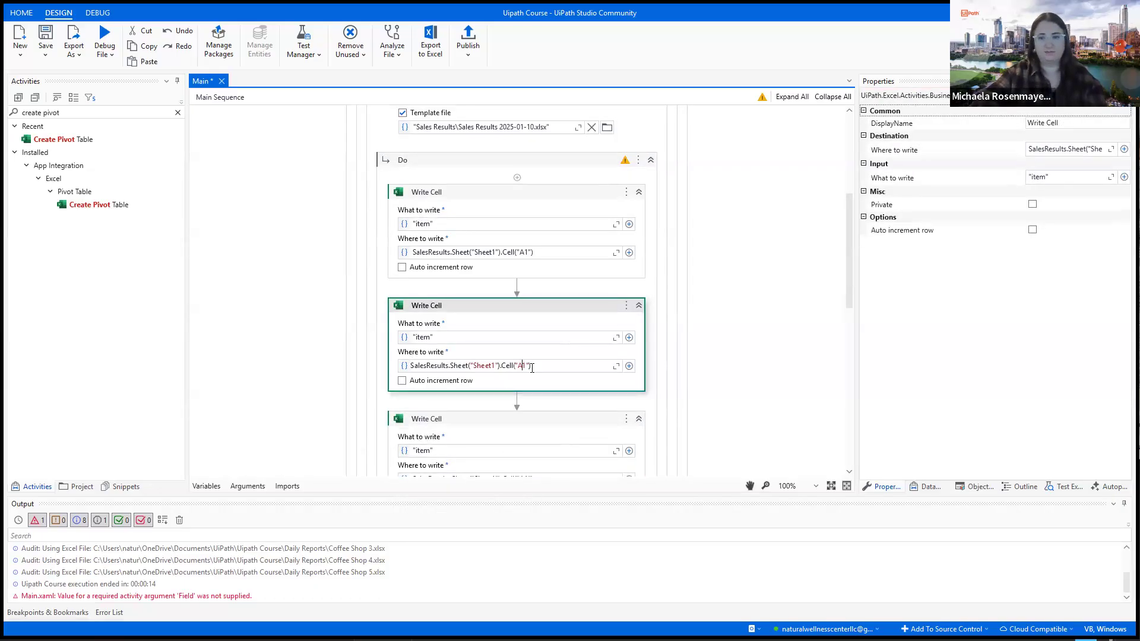
type("B1")
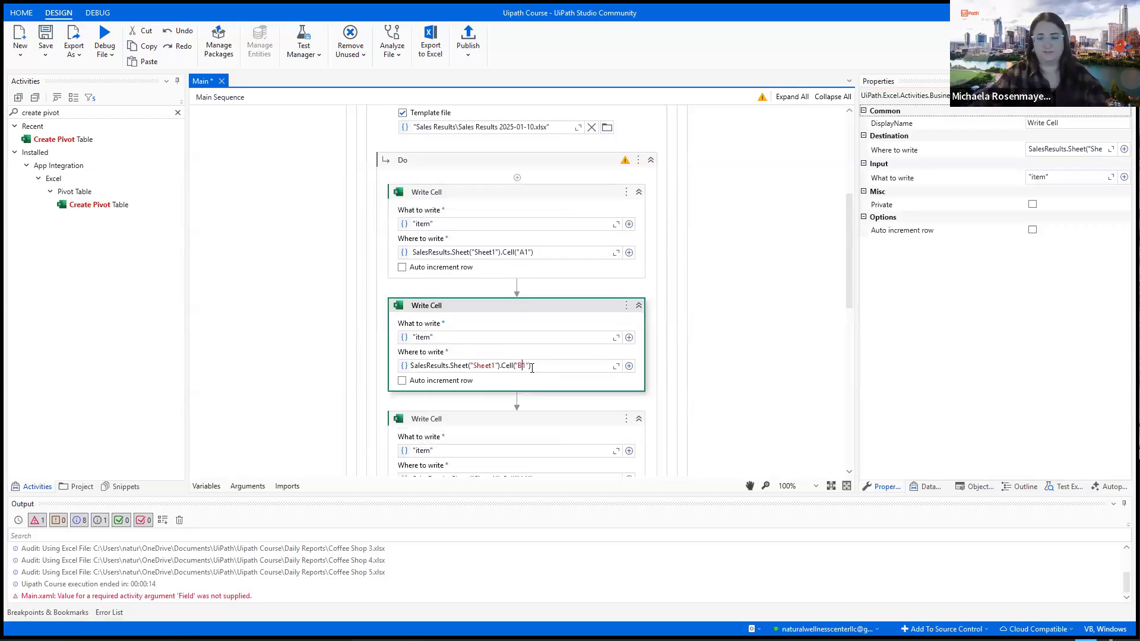
left_click(432, 341)
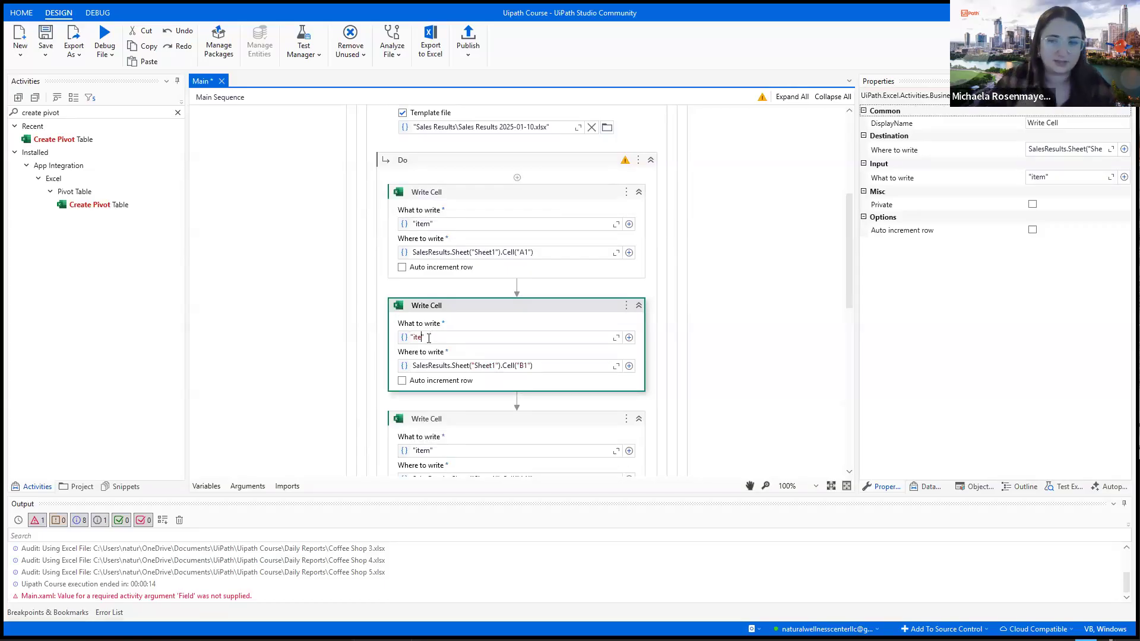
type("UnitPrice")
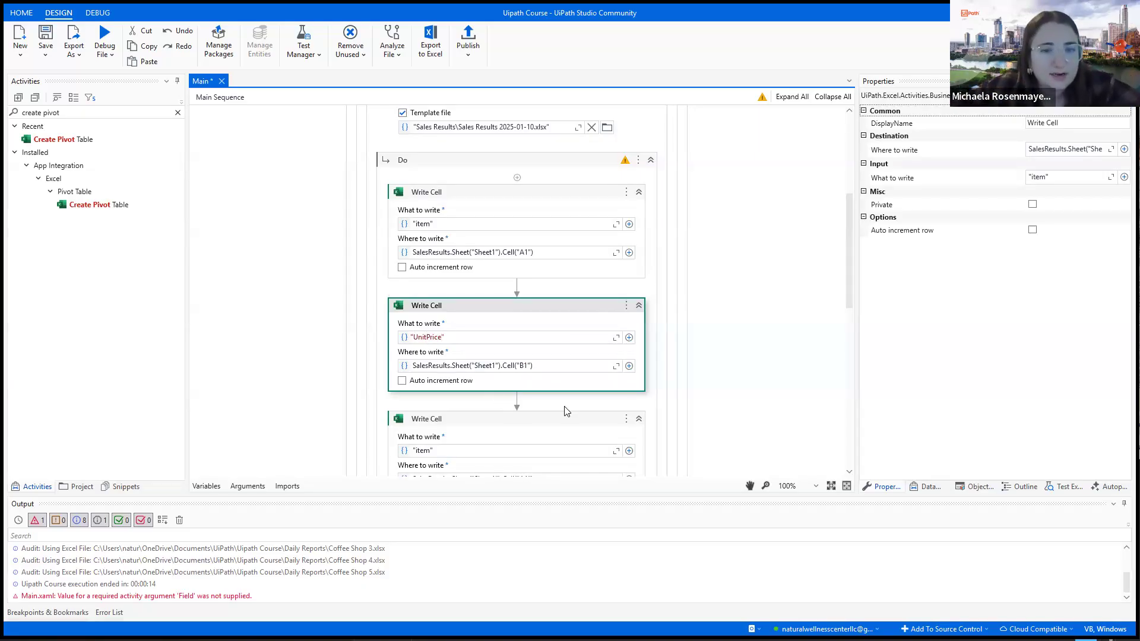
- Set the third Write Cell activity to write "Item Sold" into cell C1 of Sheet1
scroll(559, 410, "down", 1)
scroll(542, 392, "down", 2)
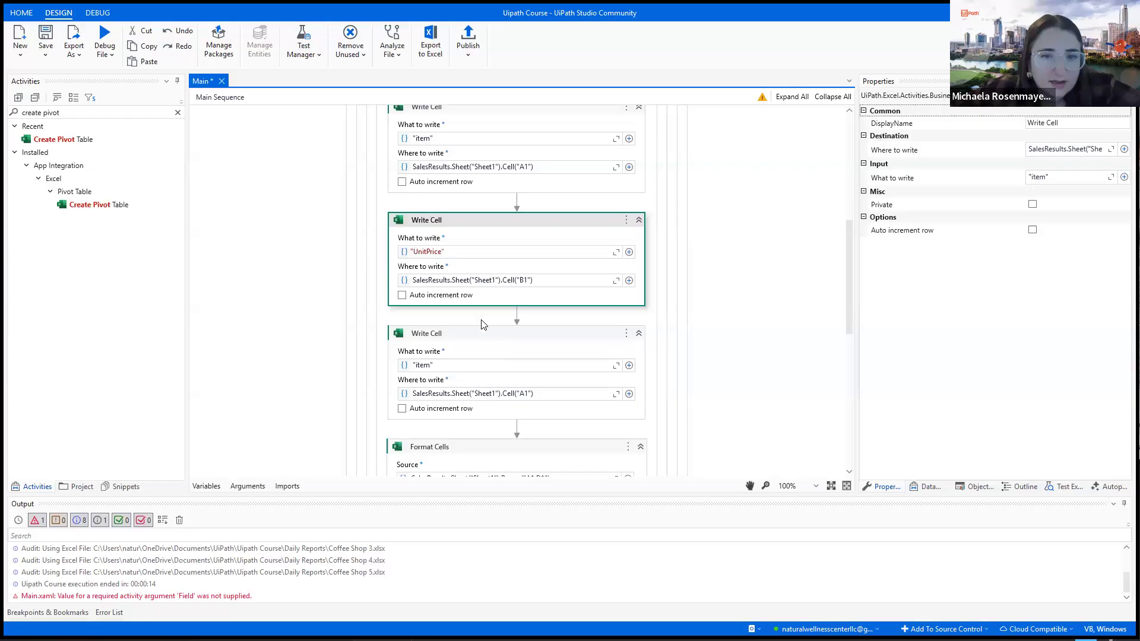
left_click(524, 395)
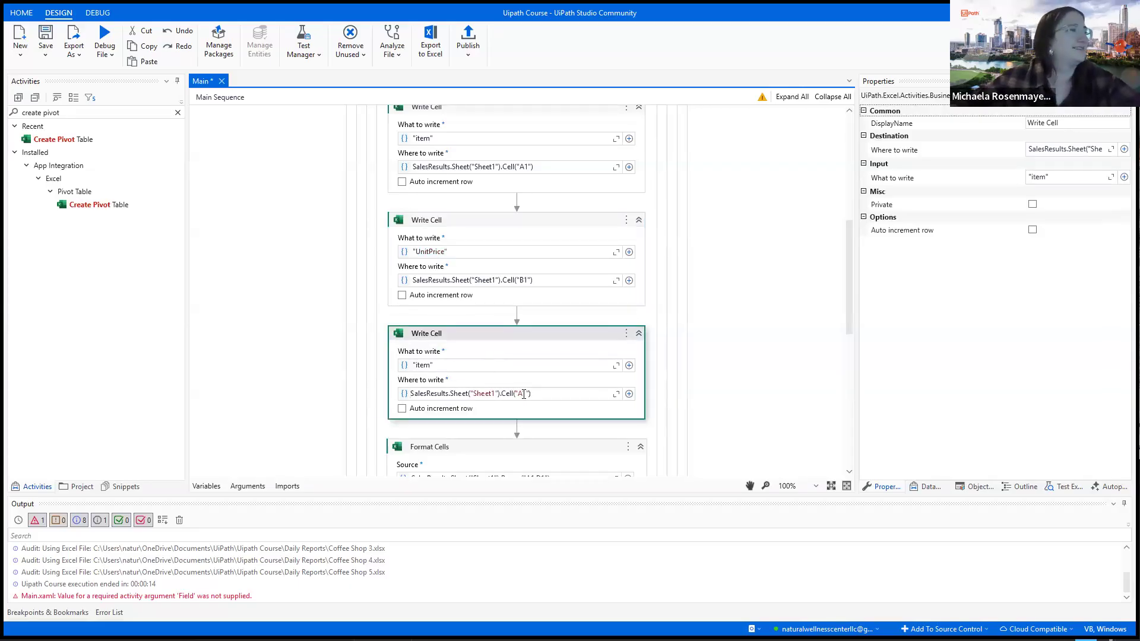
type("1")
left_click(431, 366)
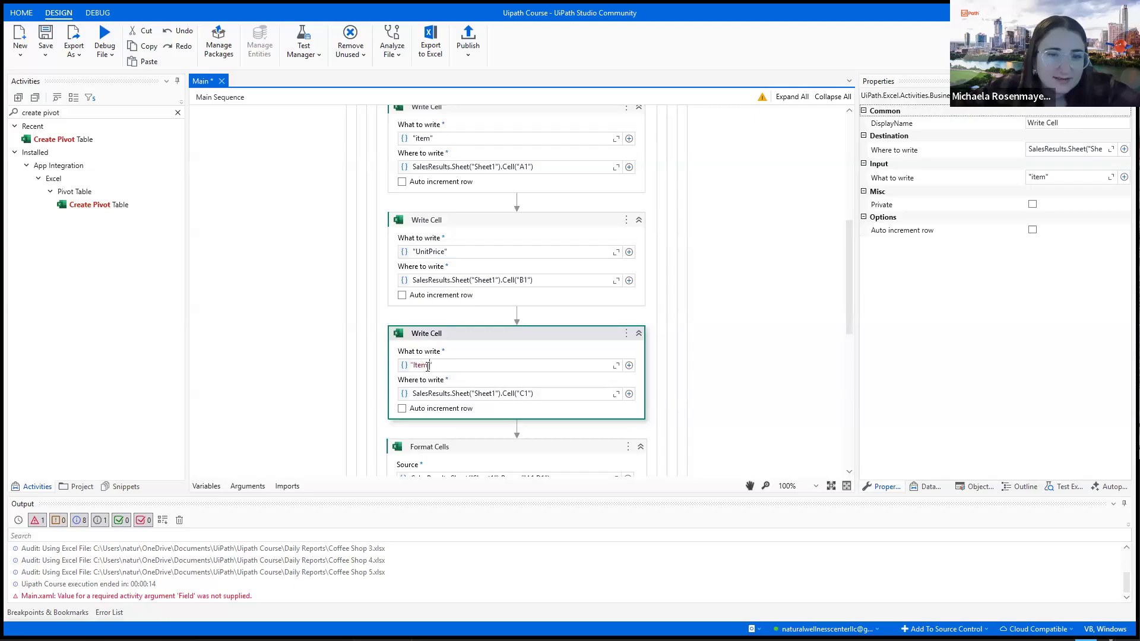
scroll(561, 469, "down", 1)
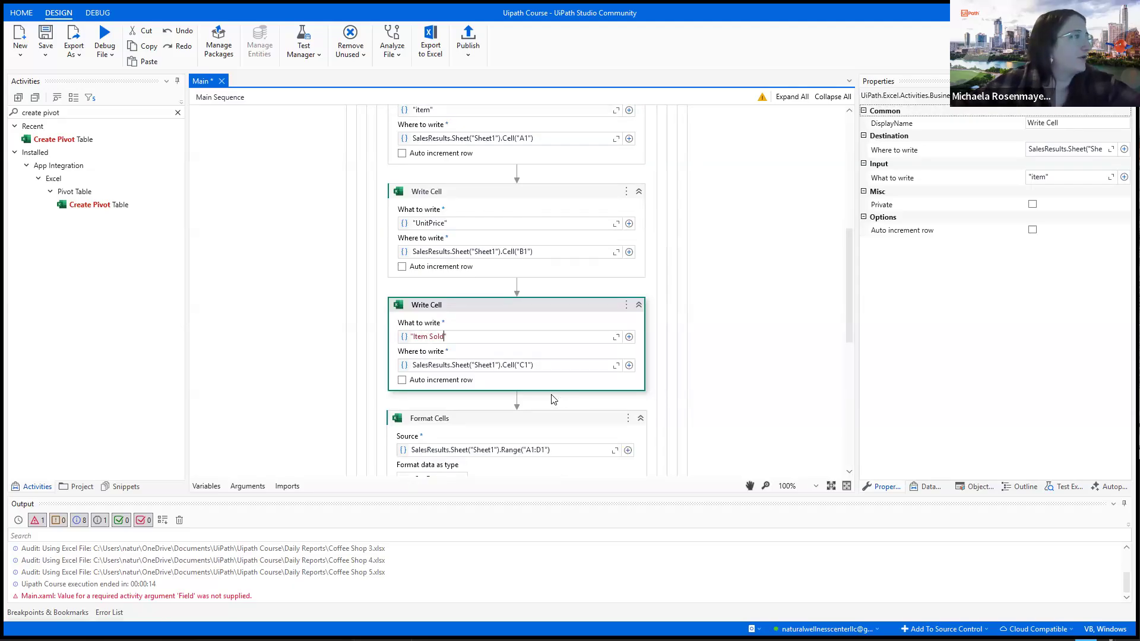
- Paste another Write Cell copy before Format Cells and set it to write "Total Income" into cell D1 of Sheet1
left_click(553, 398)
right_click(542, 402)
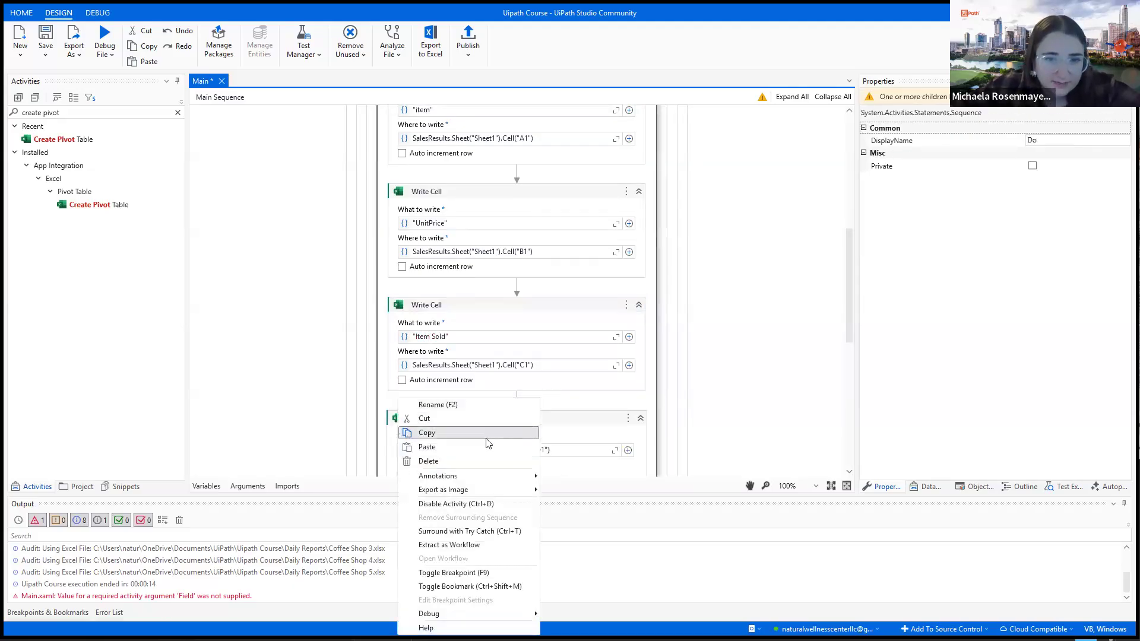
left_click(490, 444)
scroll(493, 443, "down", 3)
left_click(524, 393)
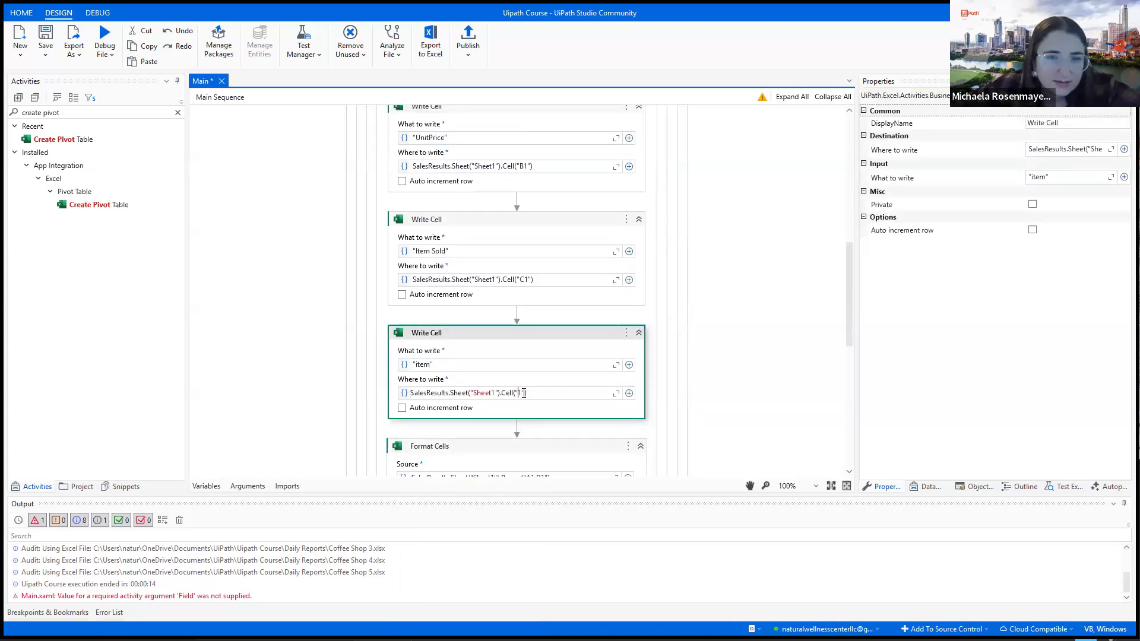
left_click(423, 364)
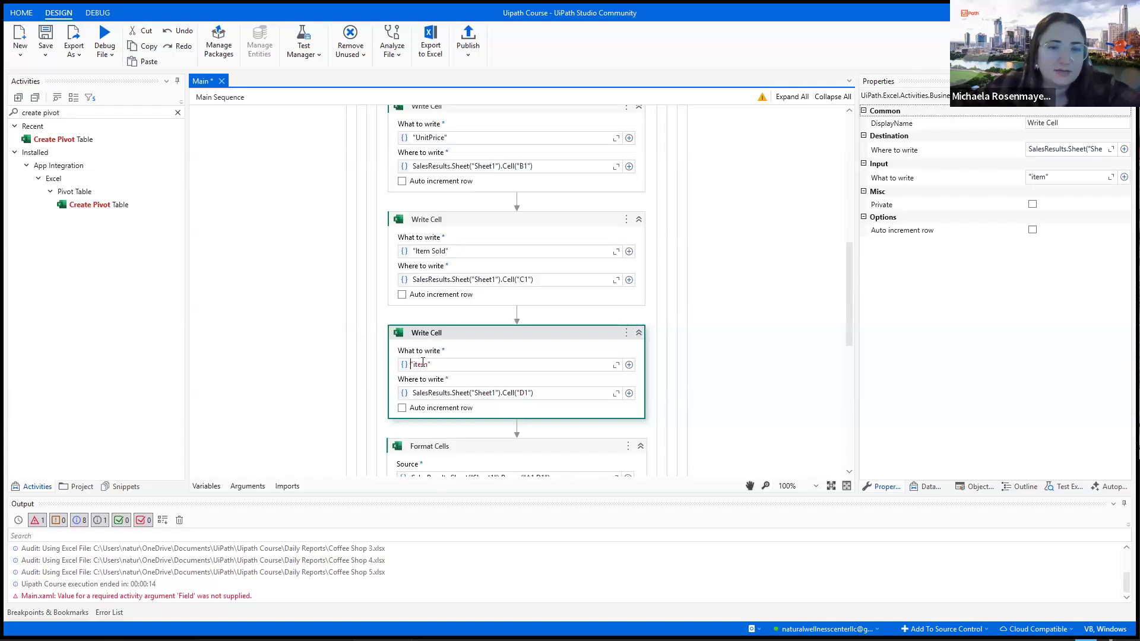
key("Right")
key("Right")
key("Right")
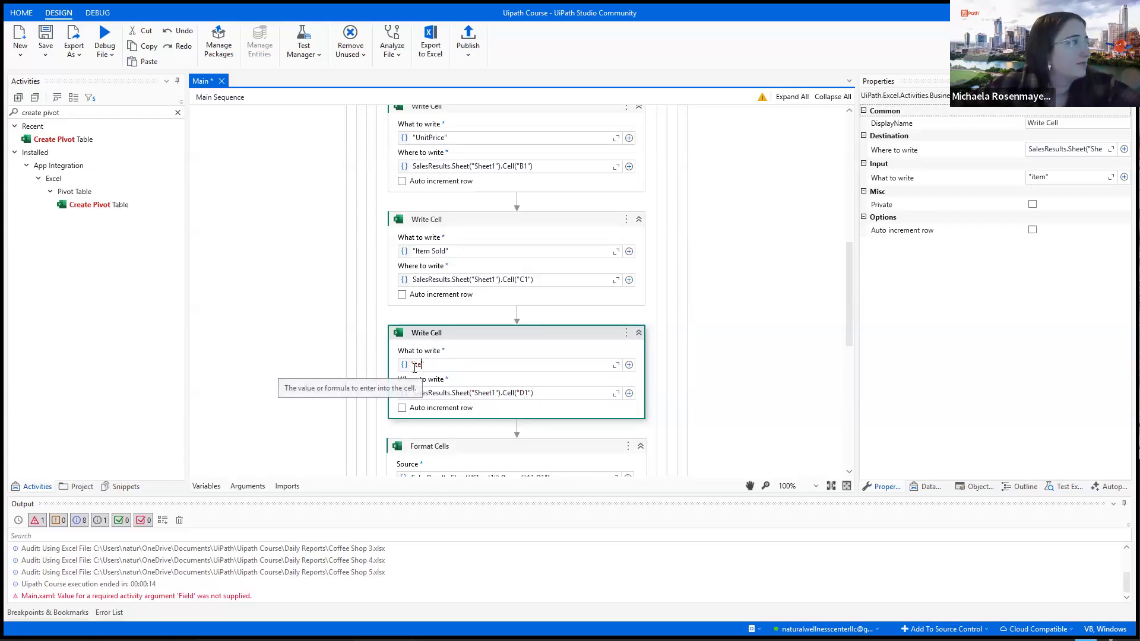
type("Total Incom")
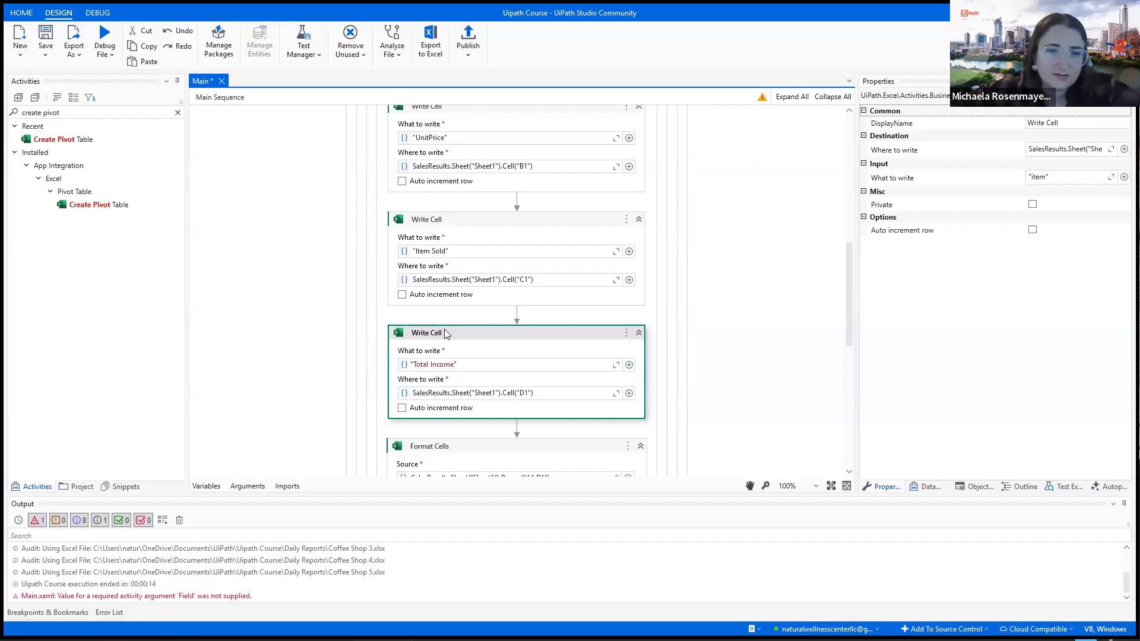
- Correct the header texts to "Unit Price" for cell B1 and "Item" for cell A1
scroll(437, 333, "up", 3)
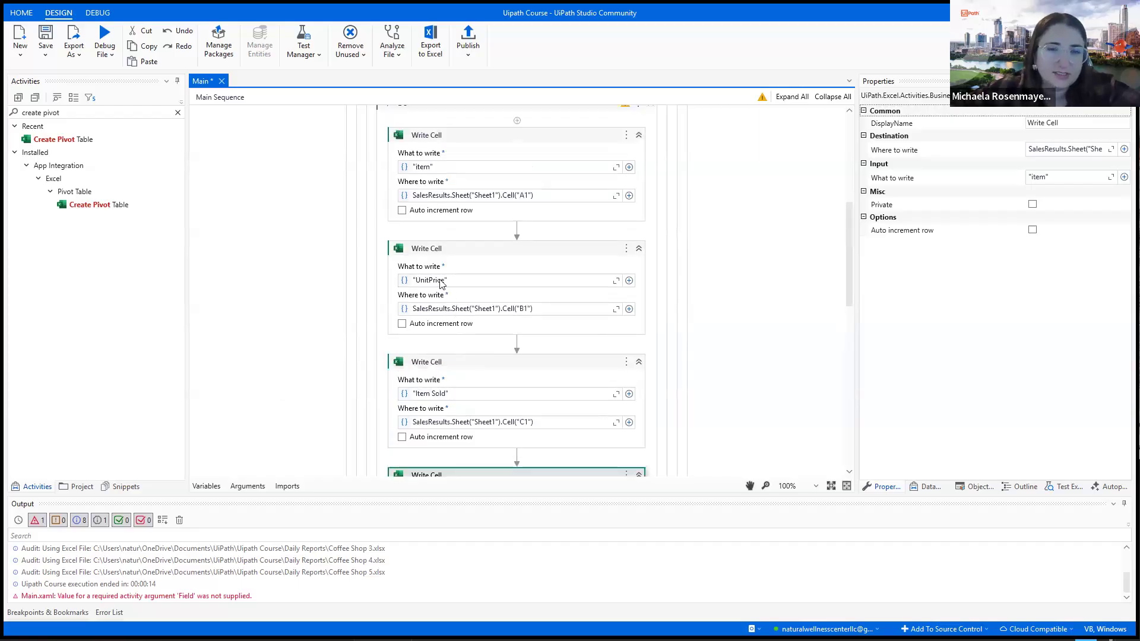
left_click(429, 279)
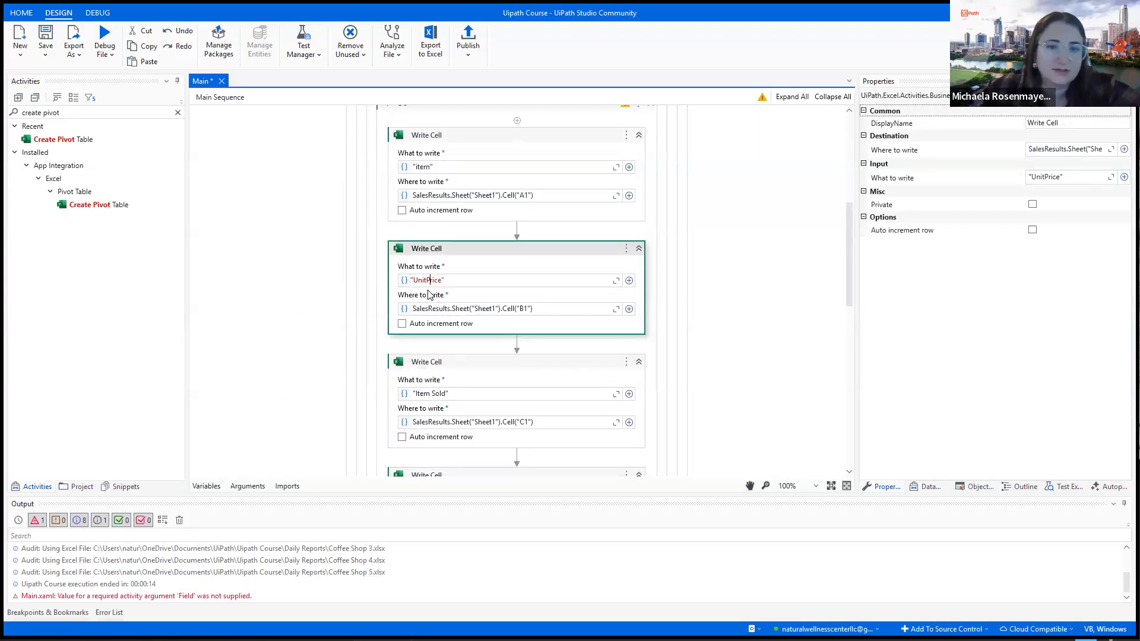
left_click(420, 167)
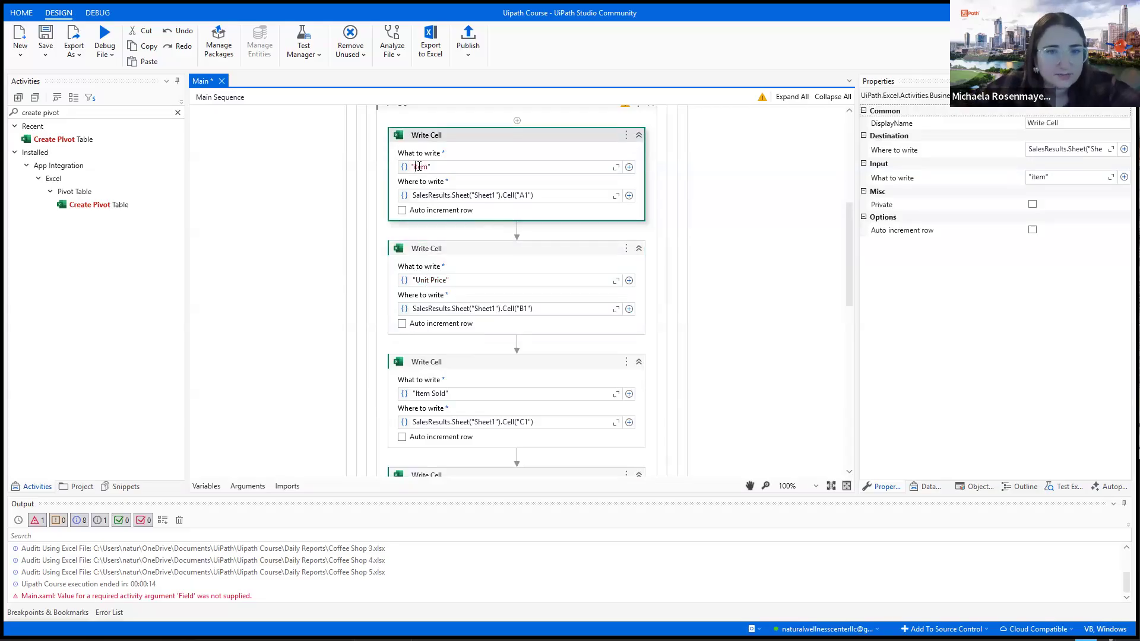
scroll(805, 261, "down", 1)
left_click(771, 290)
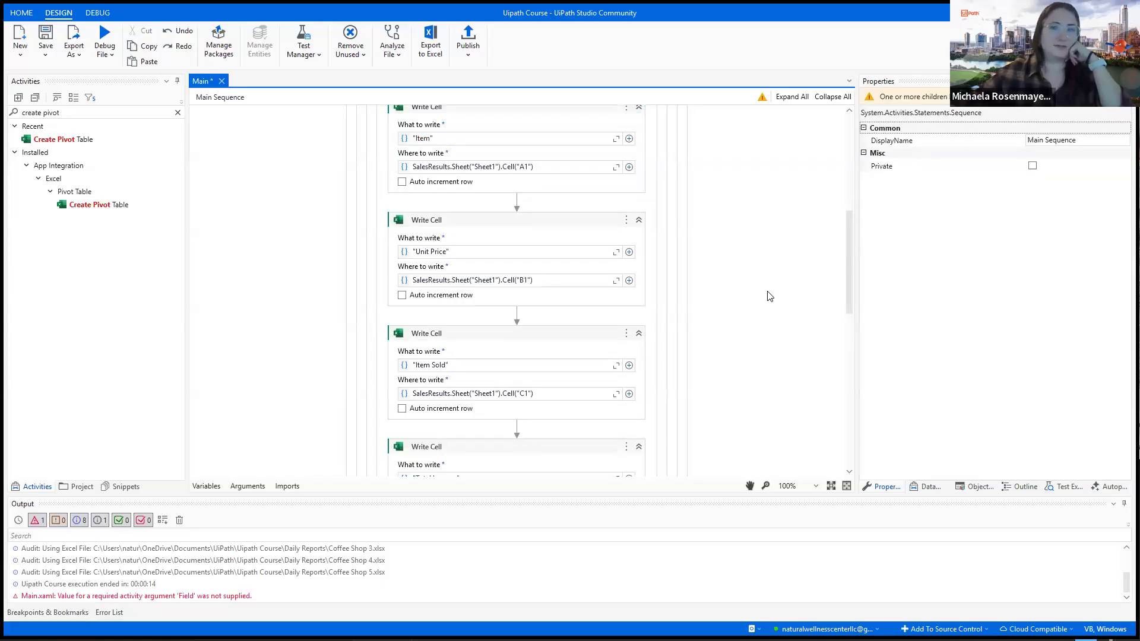
scroll(772, 290, "down", 2)
scroll(682, 338, "down", 4)
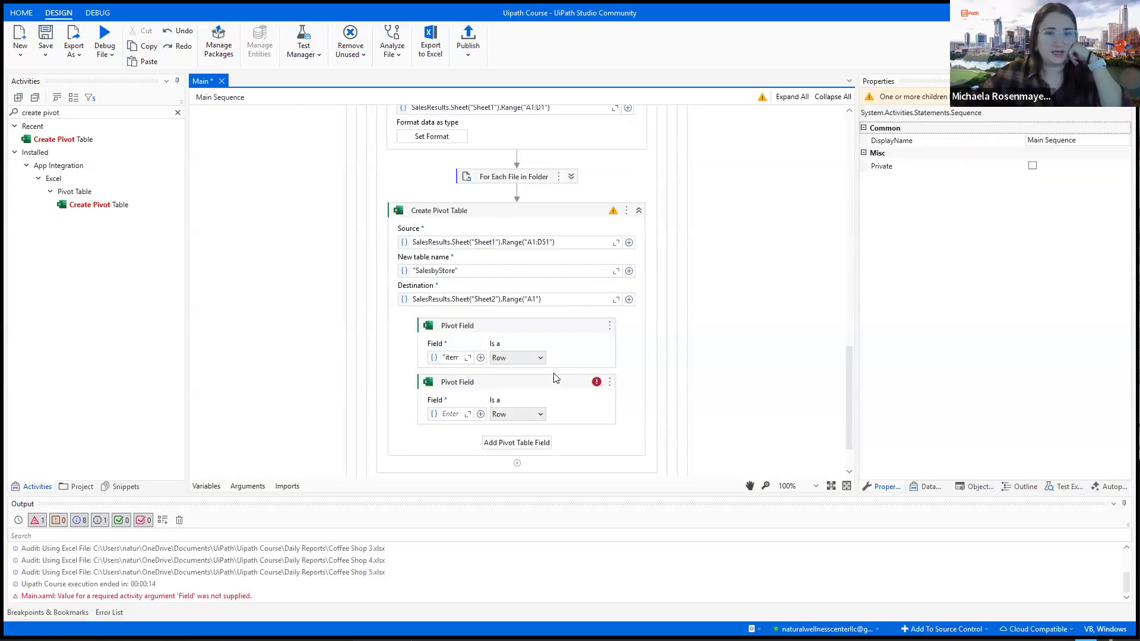
scroll(556, 378, "down", 1)
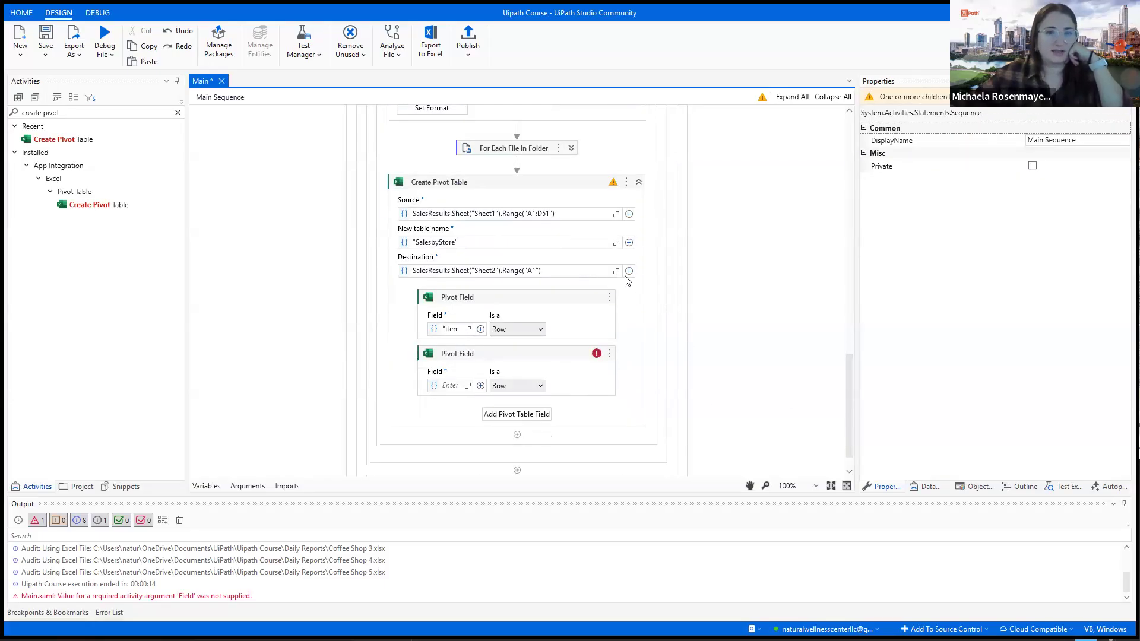
- Disable the Create Pivot Table activity, collapse the resulting Comment Out block, and run the workflow file
right_click(550, 187)
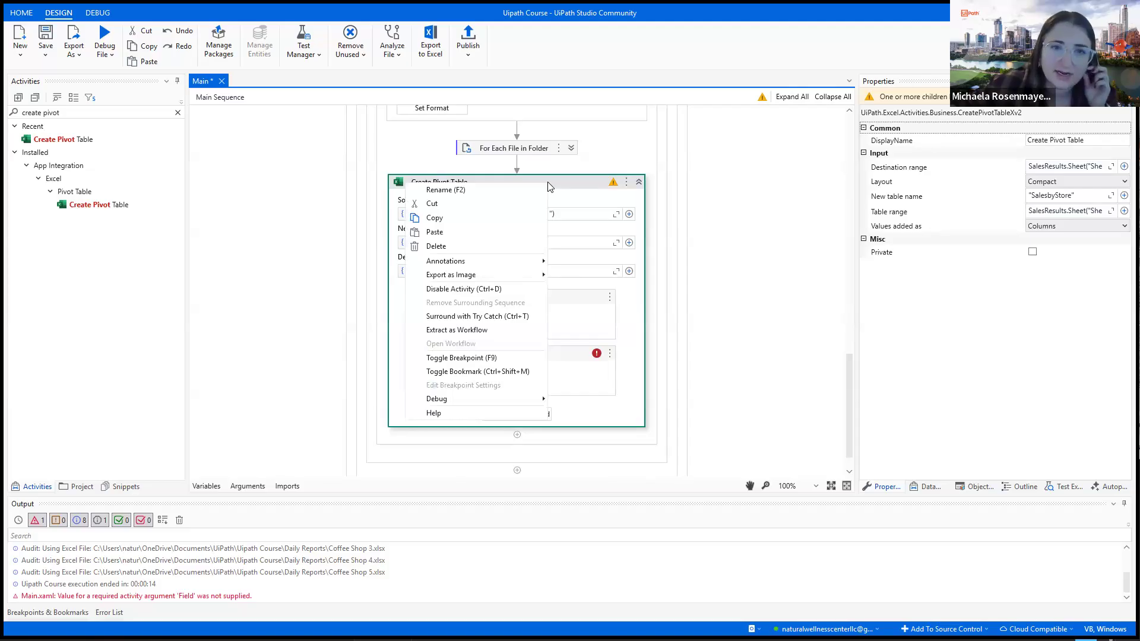
left_click(504, 289)
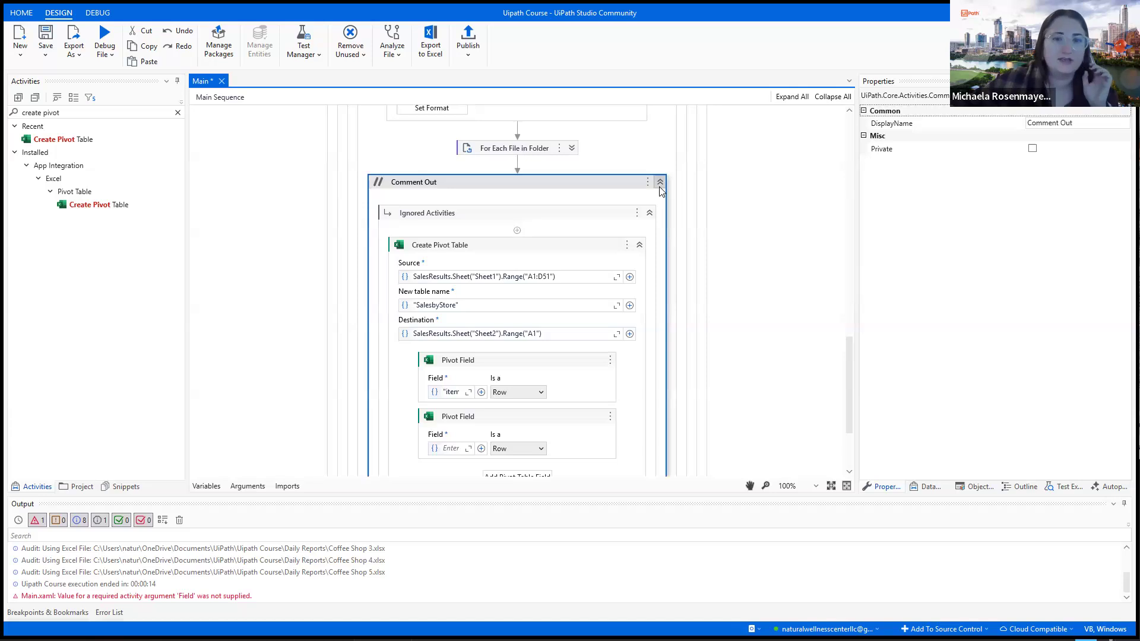
left_click(661, 184)
left_click(105, 55)
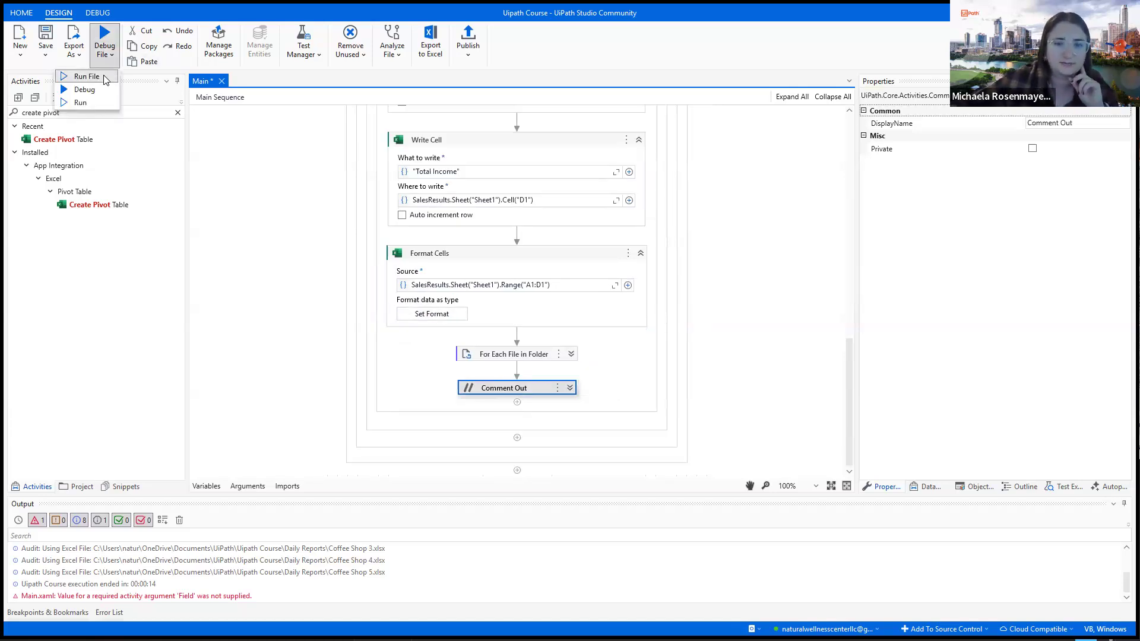
left_click(83, 76)
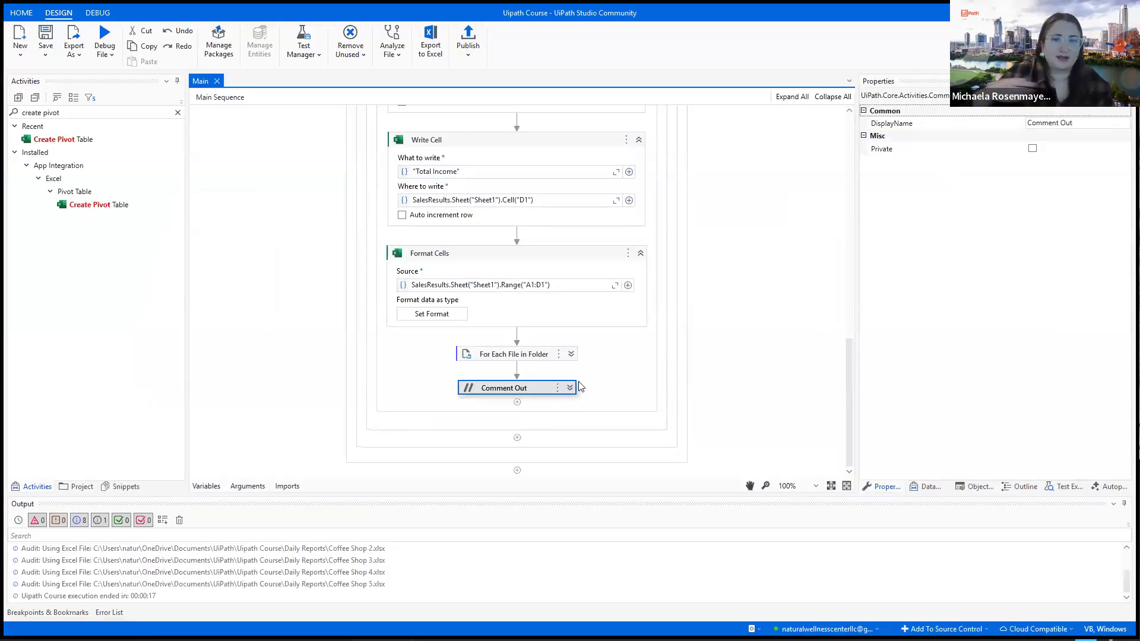
- Re-enable the Create Pivot Table activity and set its second pivot field to the Total Income column
right_click(552, 390)
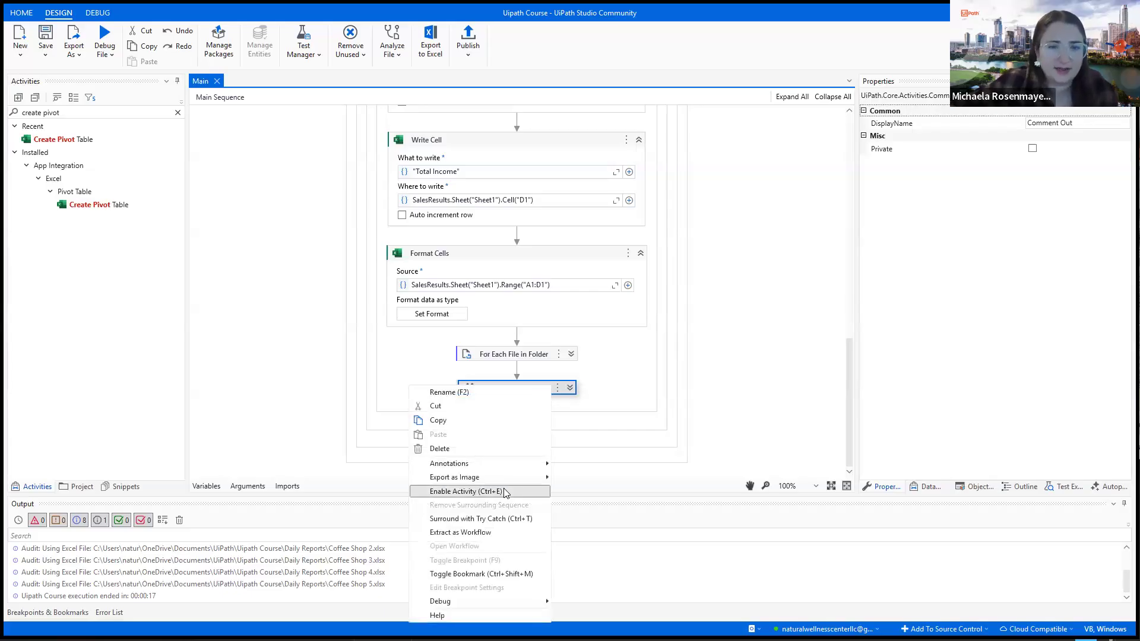
left_click(466, 492)
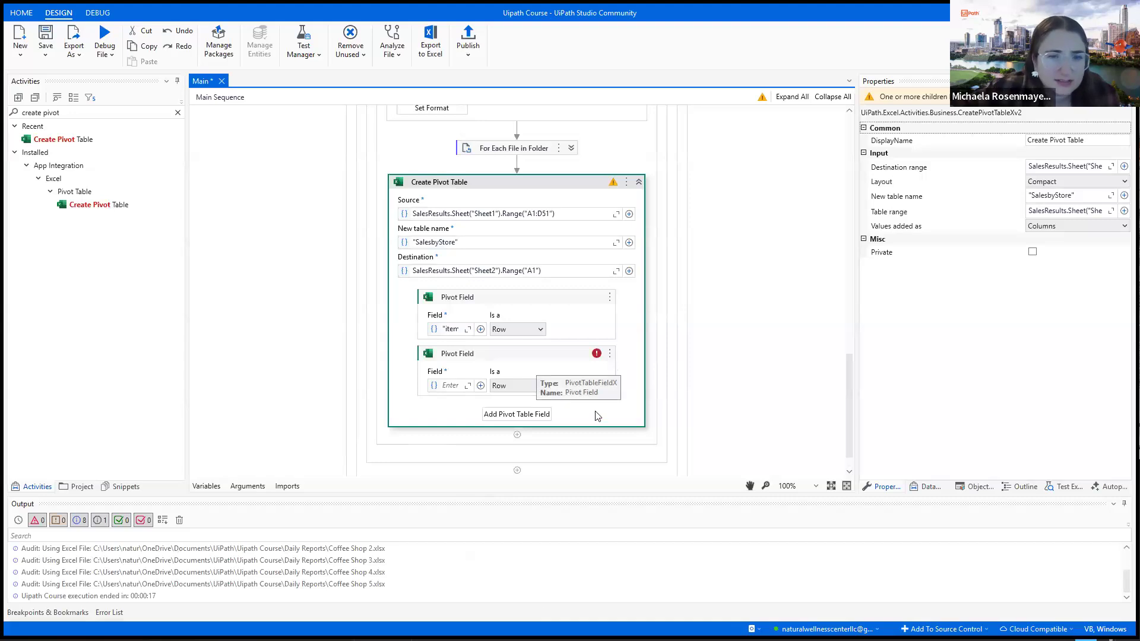
left_click(481, 386)
mouse_move(448, 396)
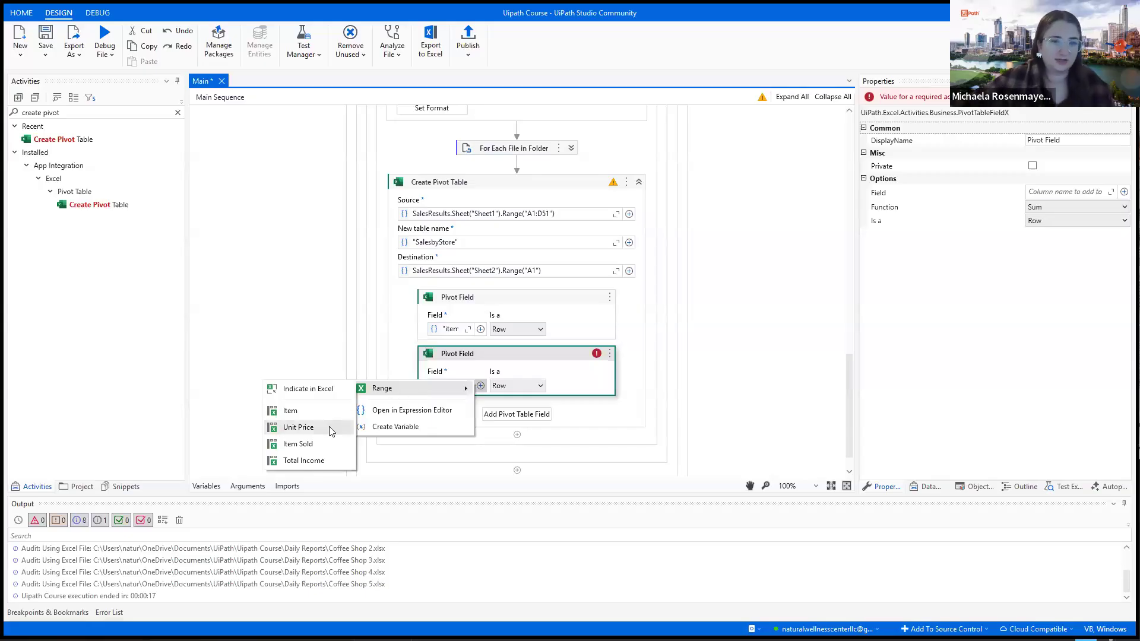
left_click(332, 430)
left_click(480, 386)
mouse_move(386, 389)
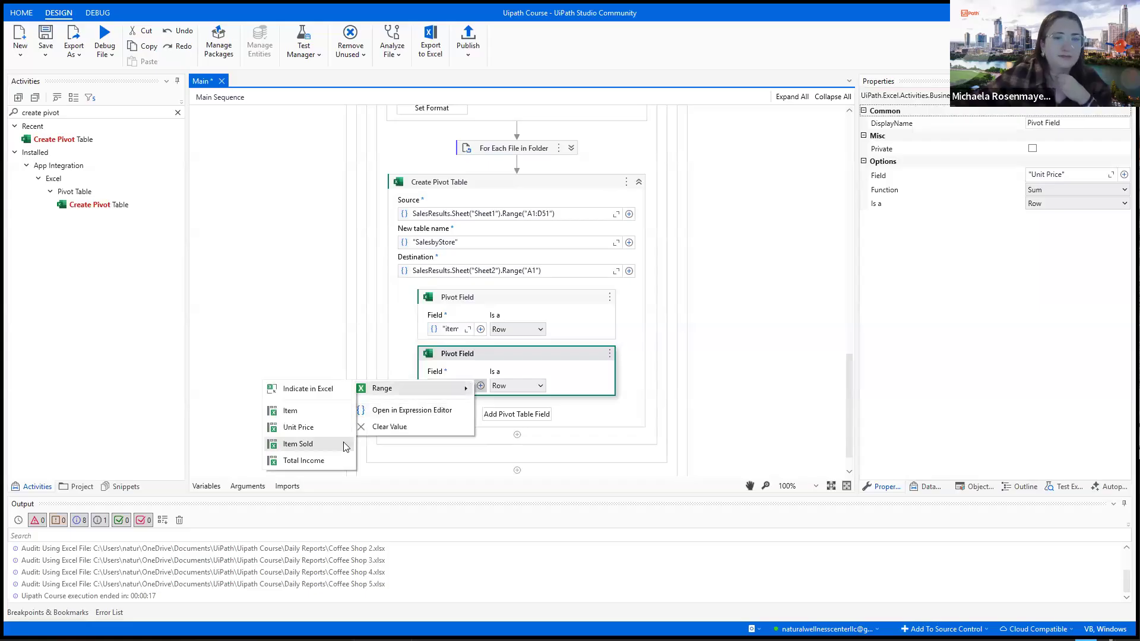
left_click(324, 462)
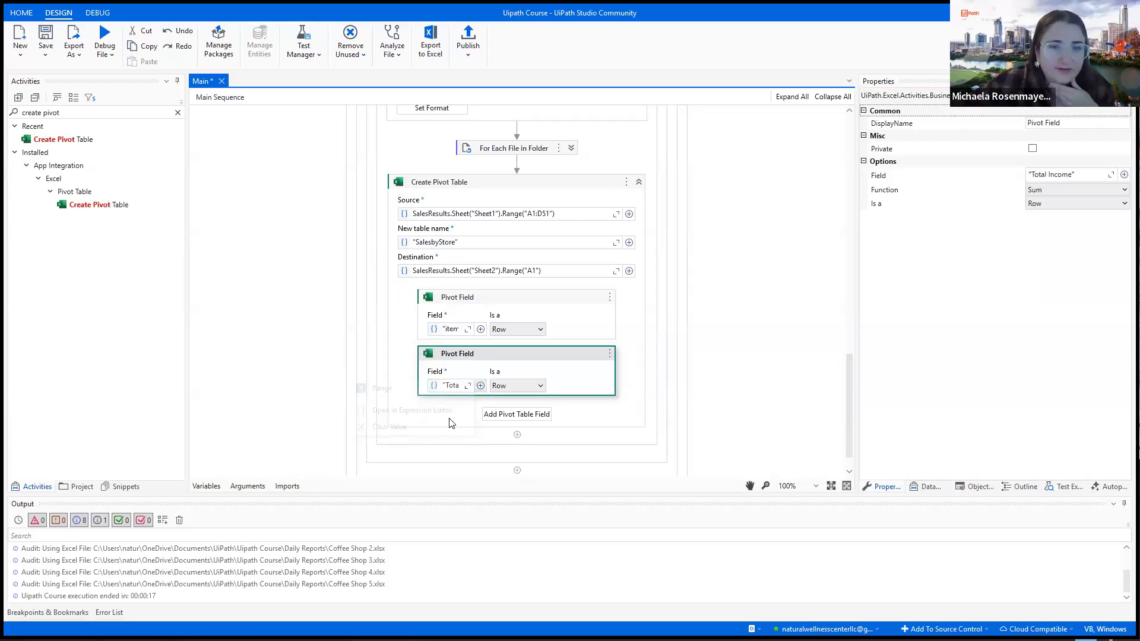
- Make the Total Income pivot field a Value and keep Sum as its function
left_click(537, 386)
left_click(505, 433)
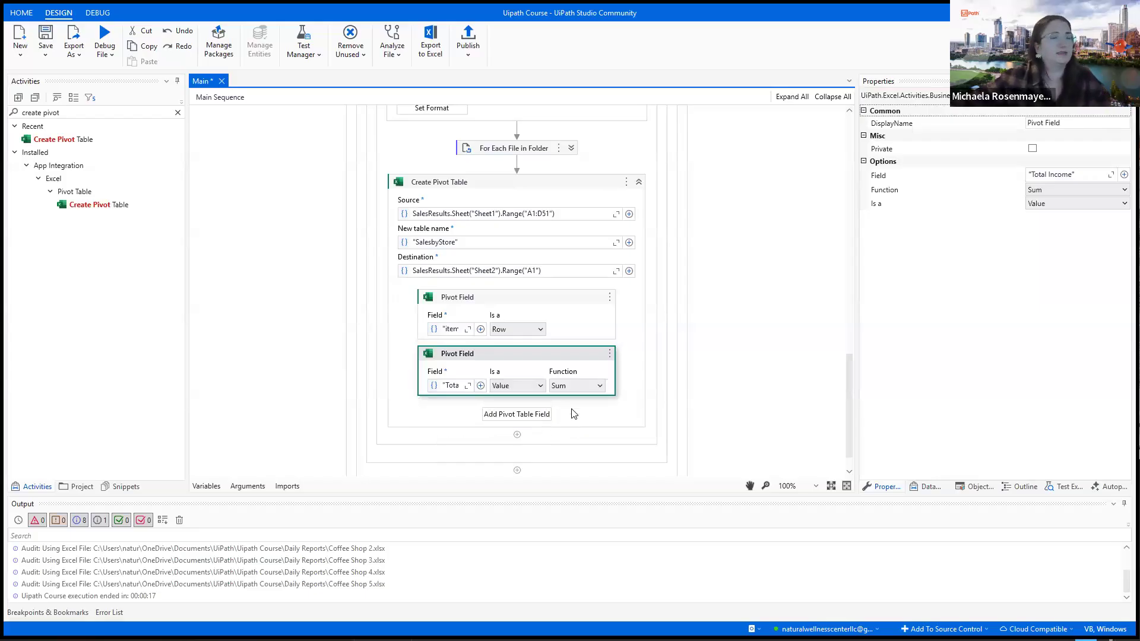
left_click(583, 387)
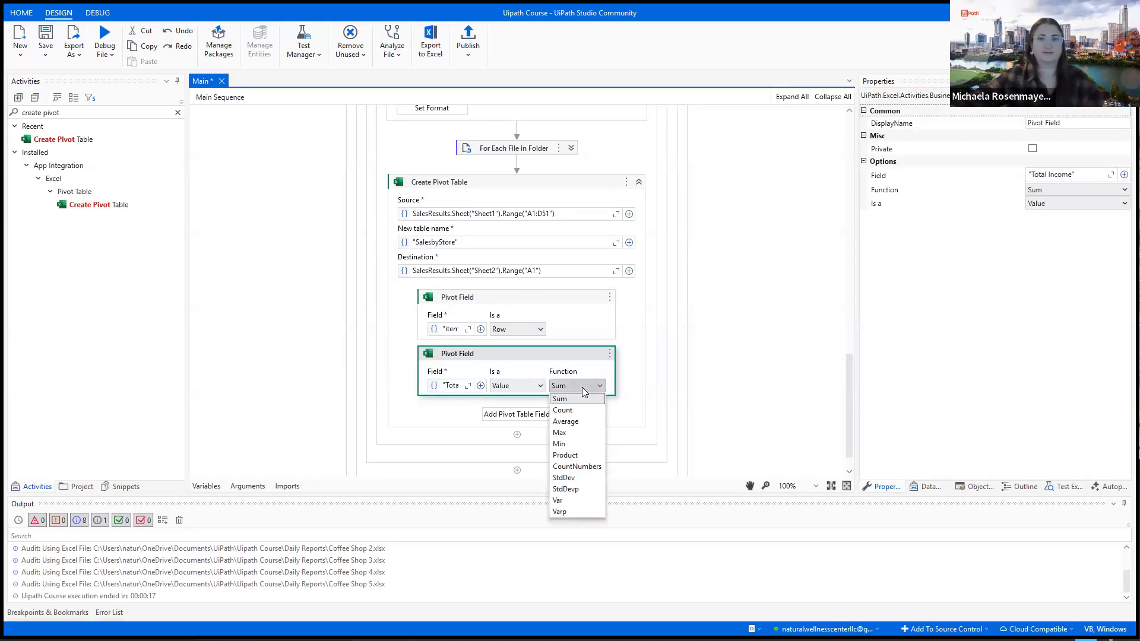
left_click(634, 345)
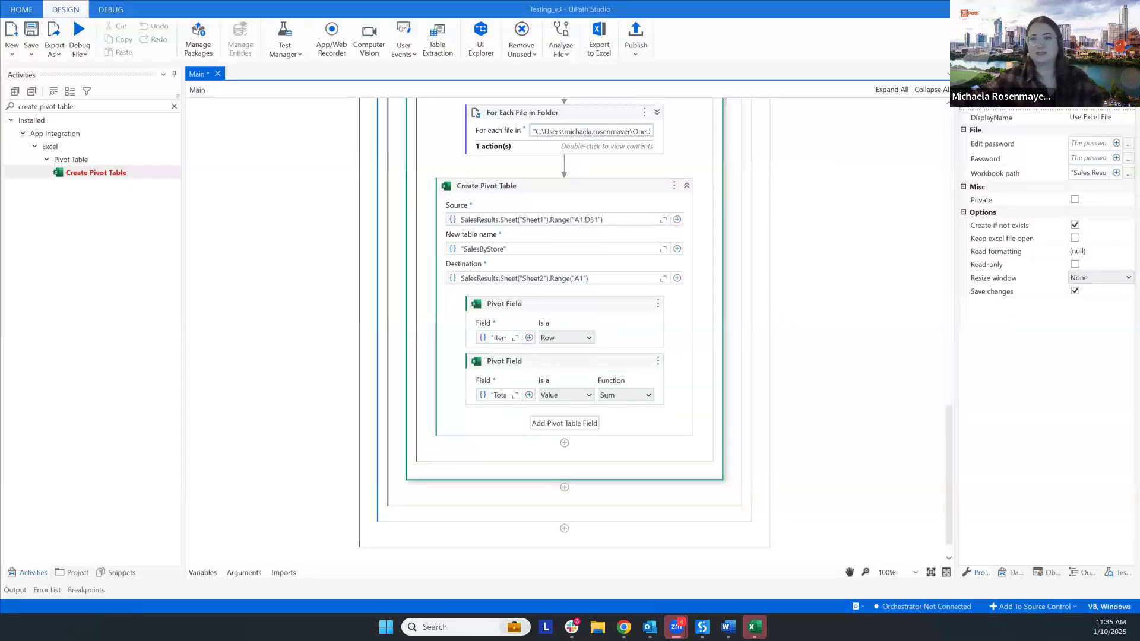
- Add an Insert Chart activity after Create Pivot Table and set its chart category to Pie
left_click(174, 107)
type("insert chart")
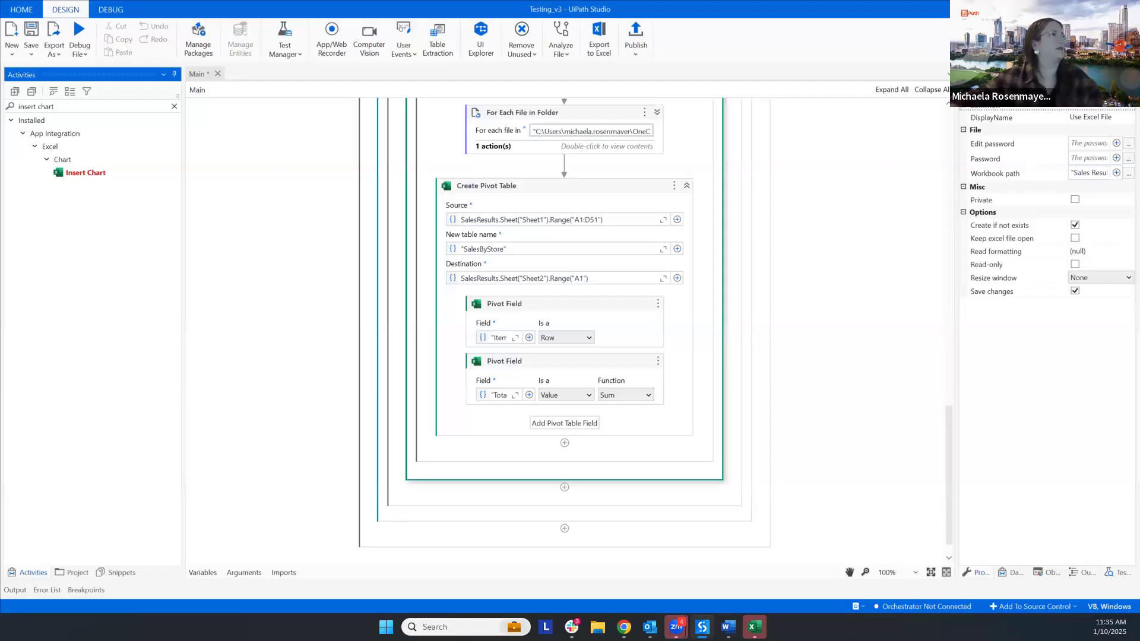
left_click_drag(93, 172, 565, 461)
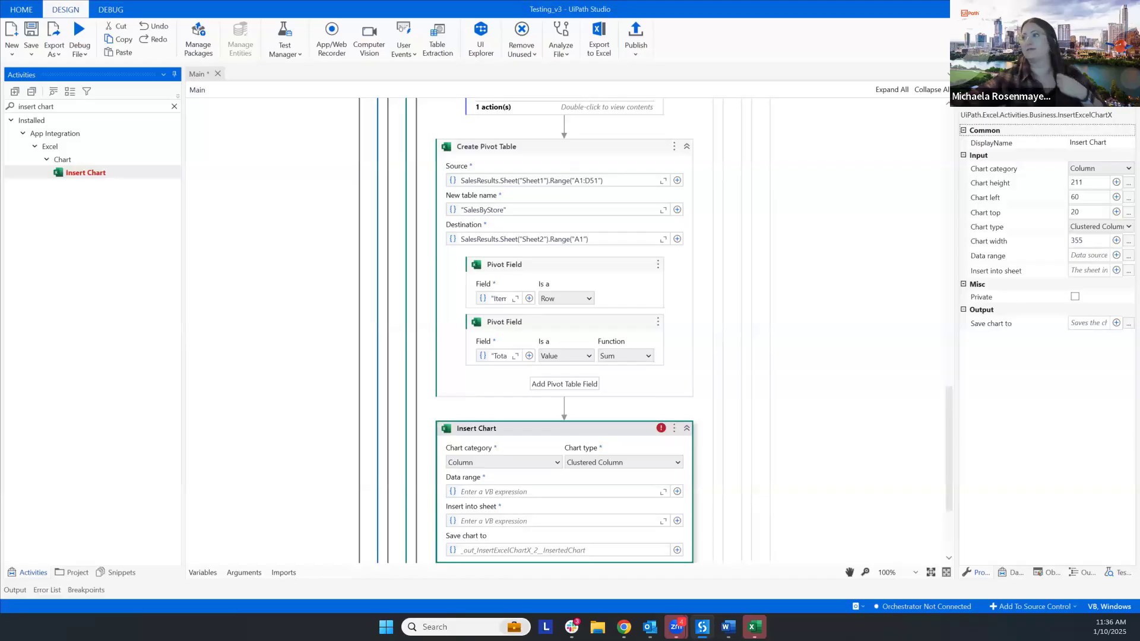
scroll(565, 416, "down", 2)
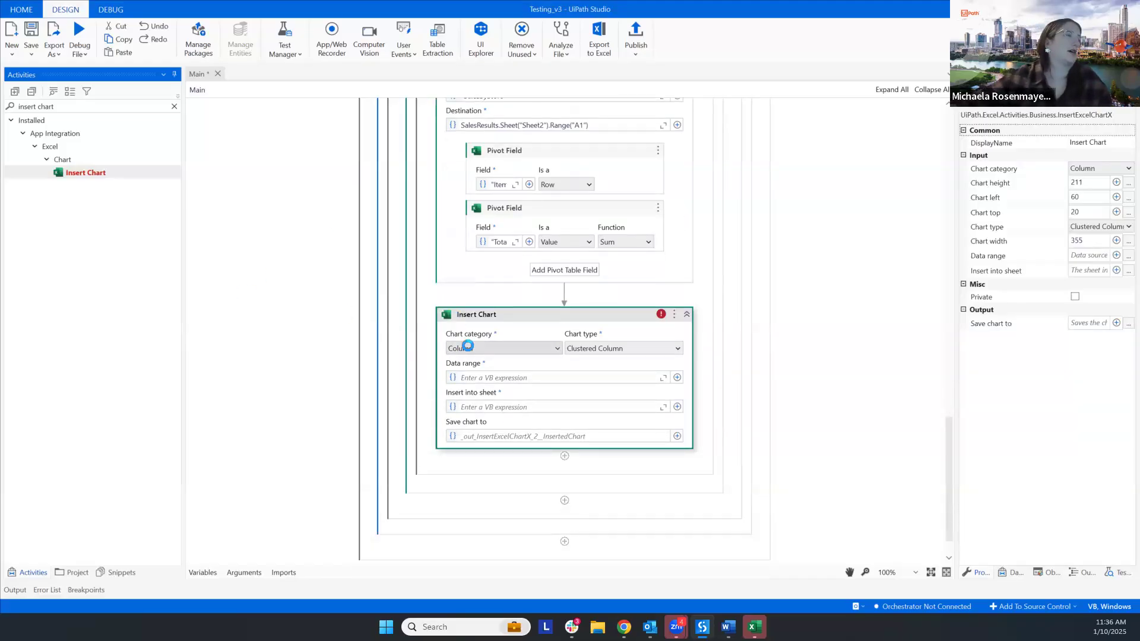
left_click(468, 347)
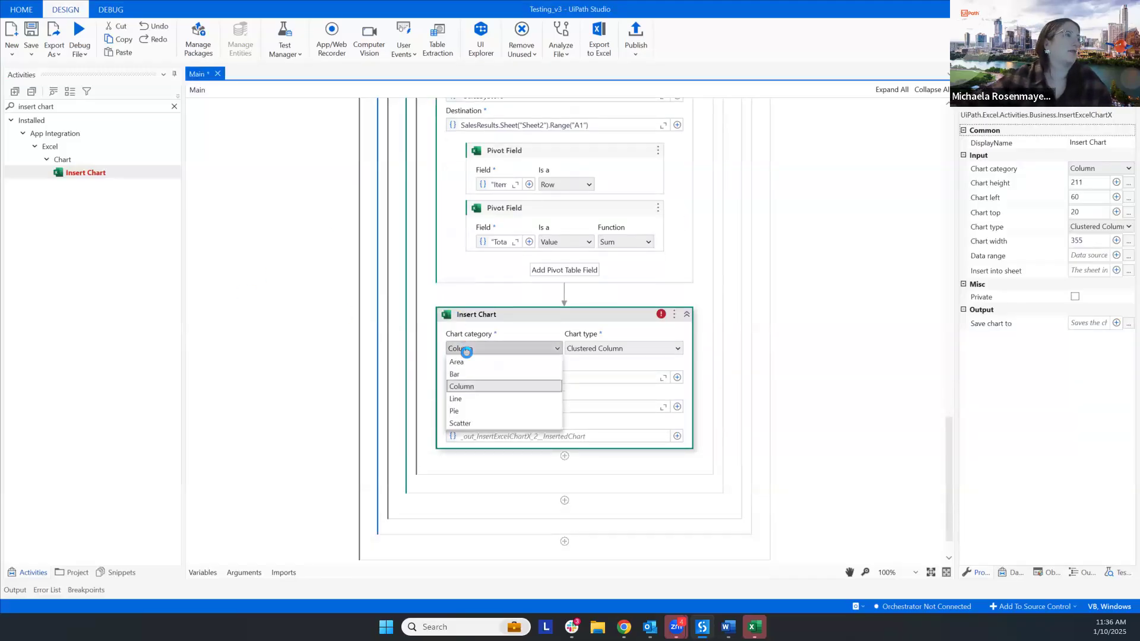
left_click(477, 411)
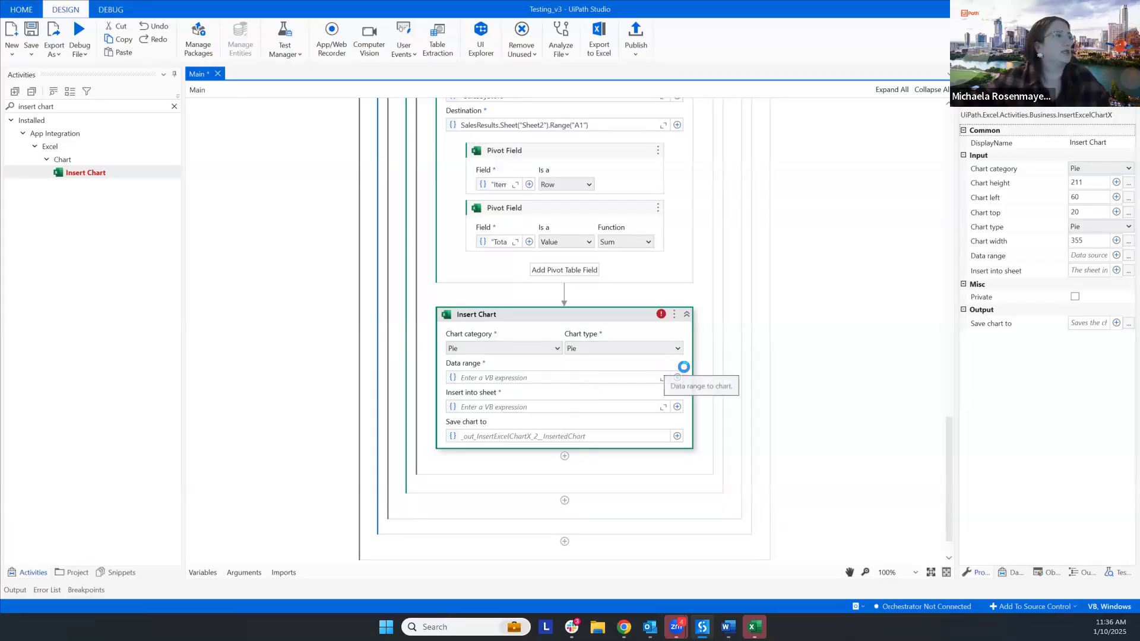
- Set both the chart's data range and its destination sheet to Sheet2 of SalesResults
left_click(678, 376)
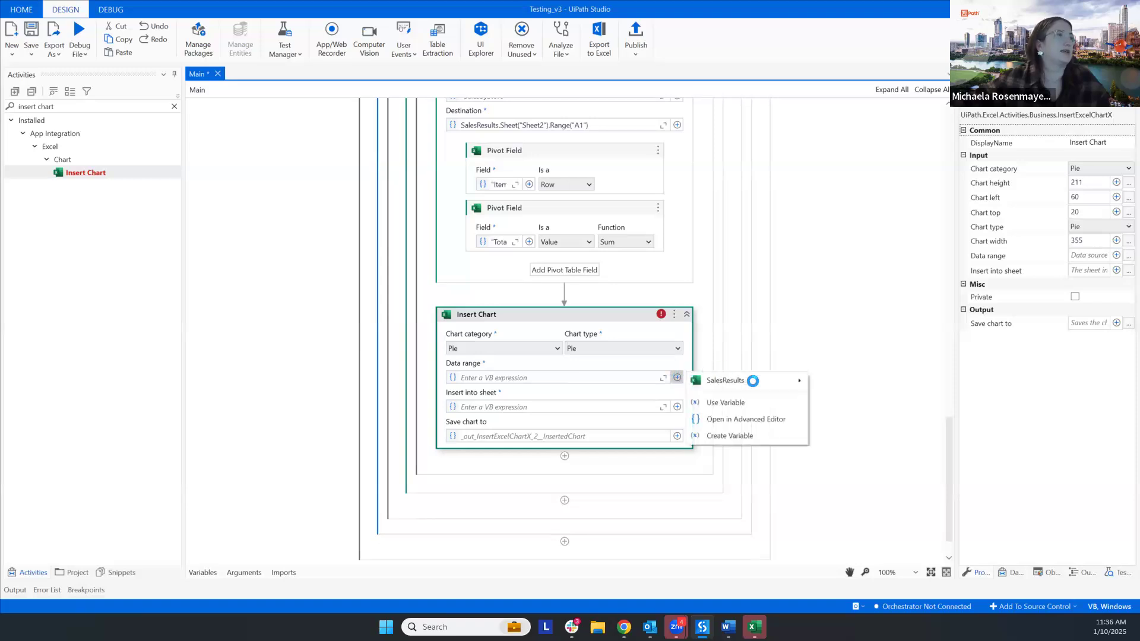
mouse_move(752, 381)
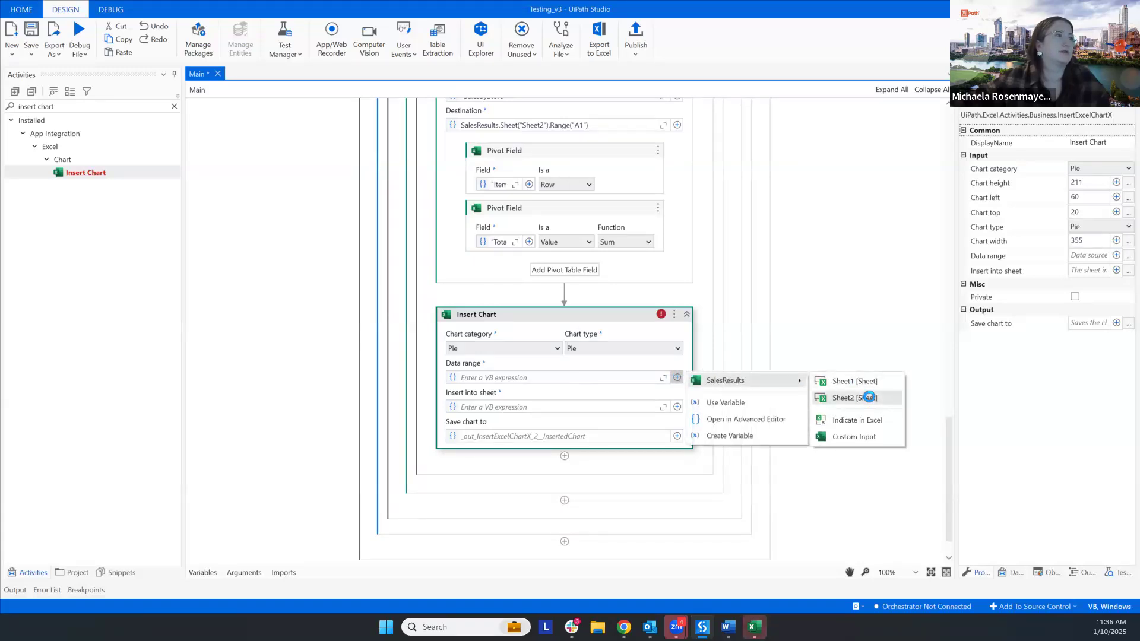
left_click(869, 397)
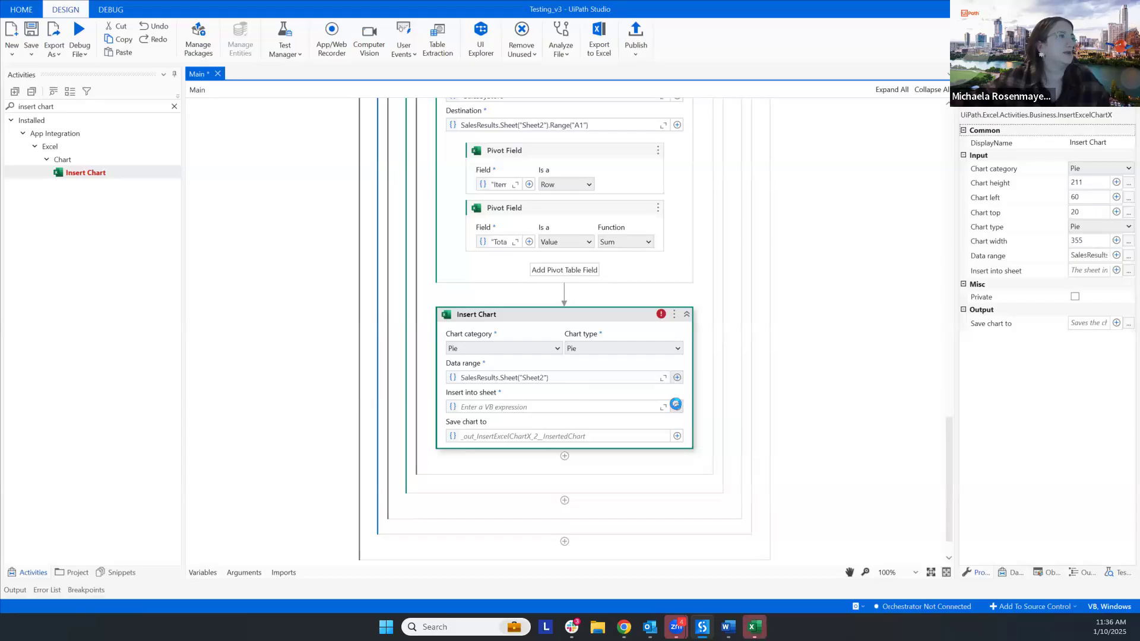
left_click(677, 407)
mouse_move(725, 409)
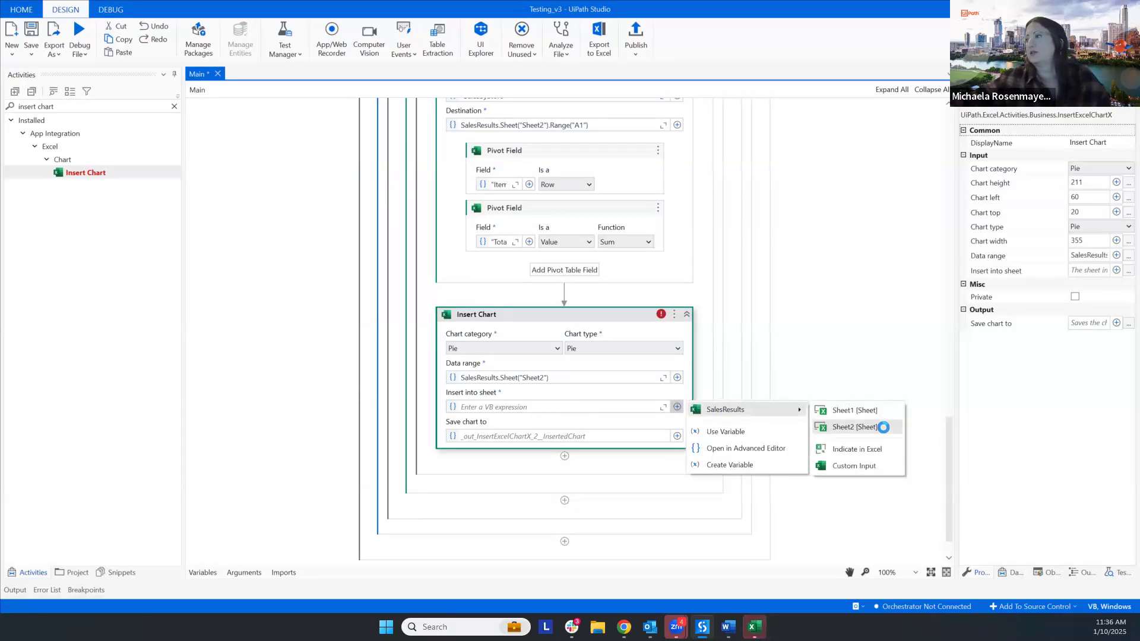
left_click(883, 428)
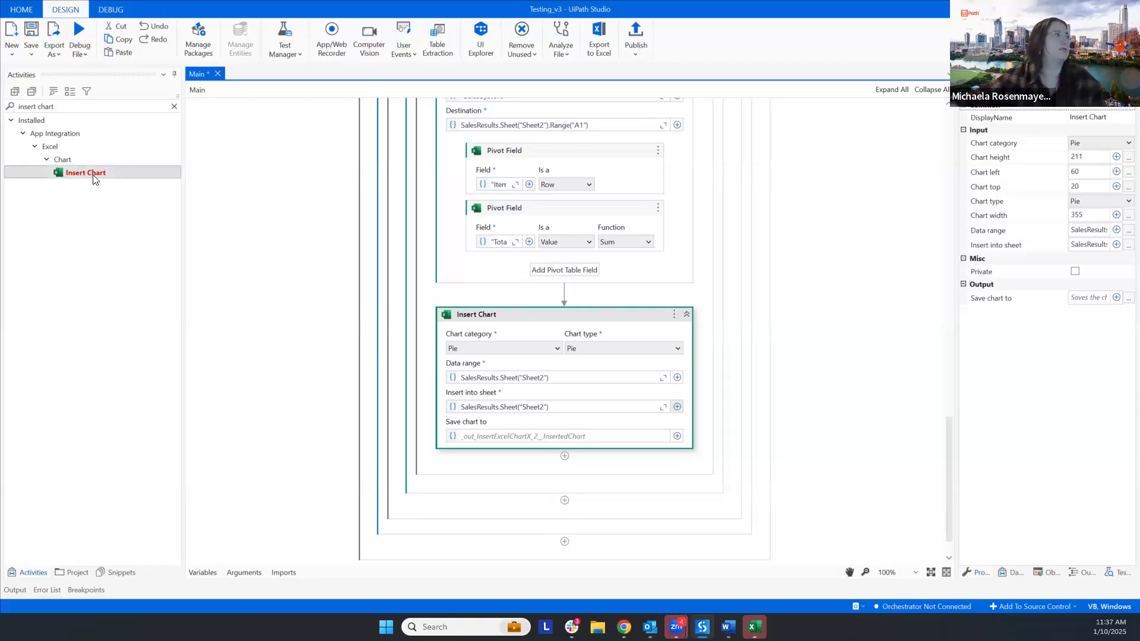
- Review the Insert Chart options for chart category, data range and destination sheet without changing them
left_click(506, 349)
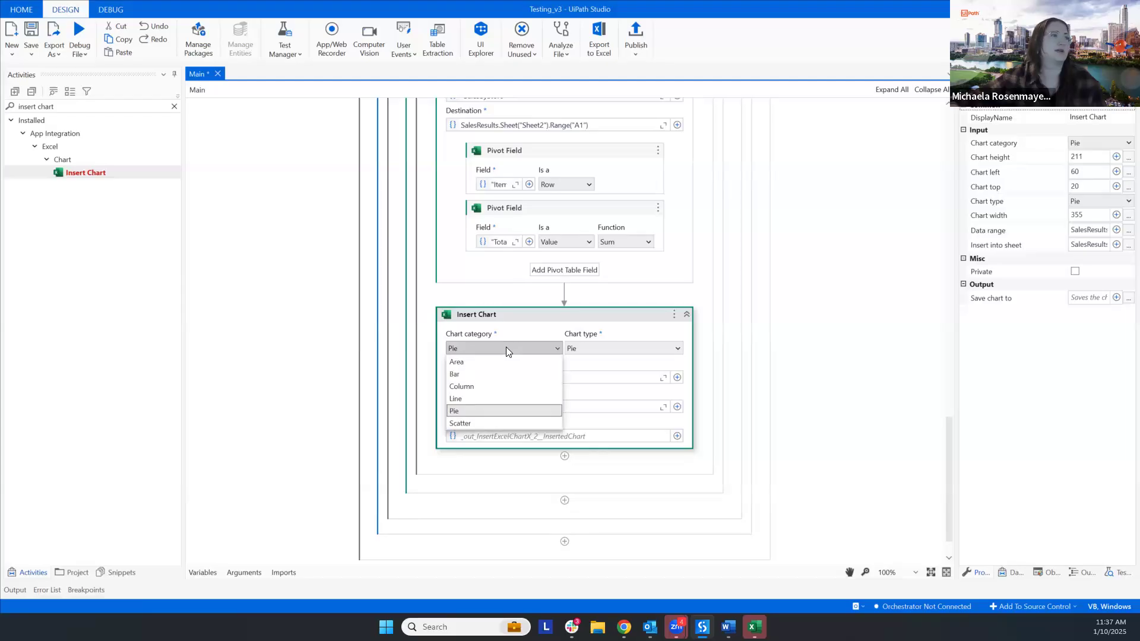
left_click(506, 348)
left_click(677, 377)
mouse_move(745, 381)
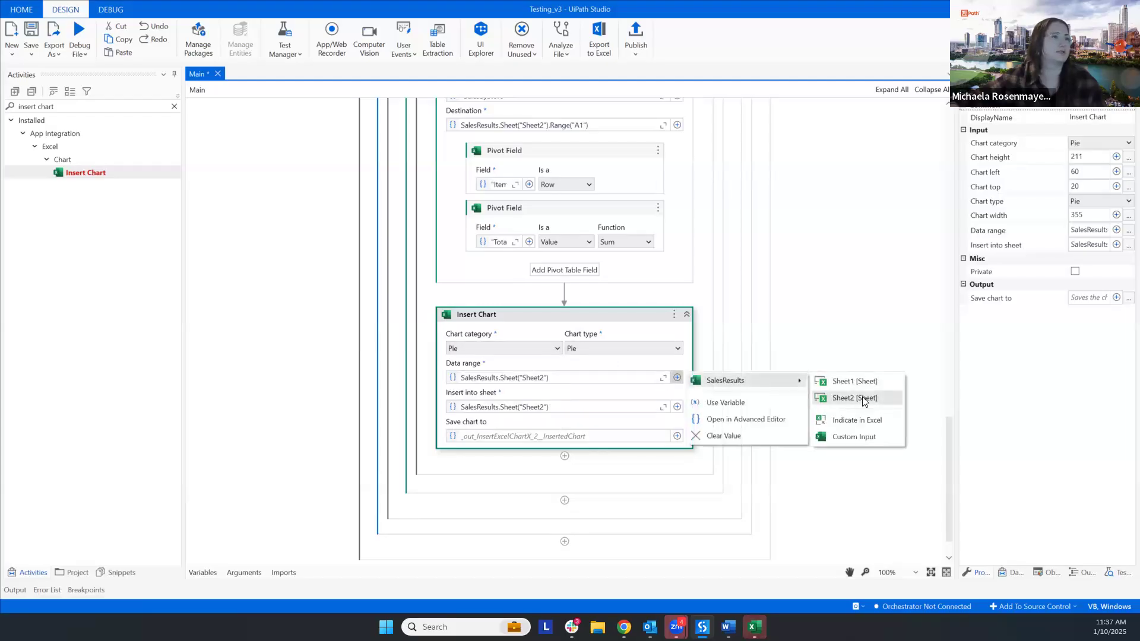
key("Escape")
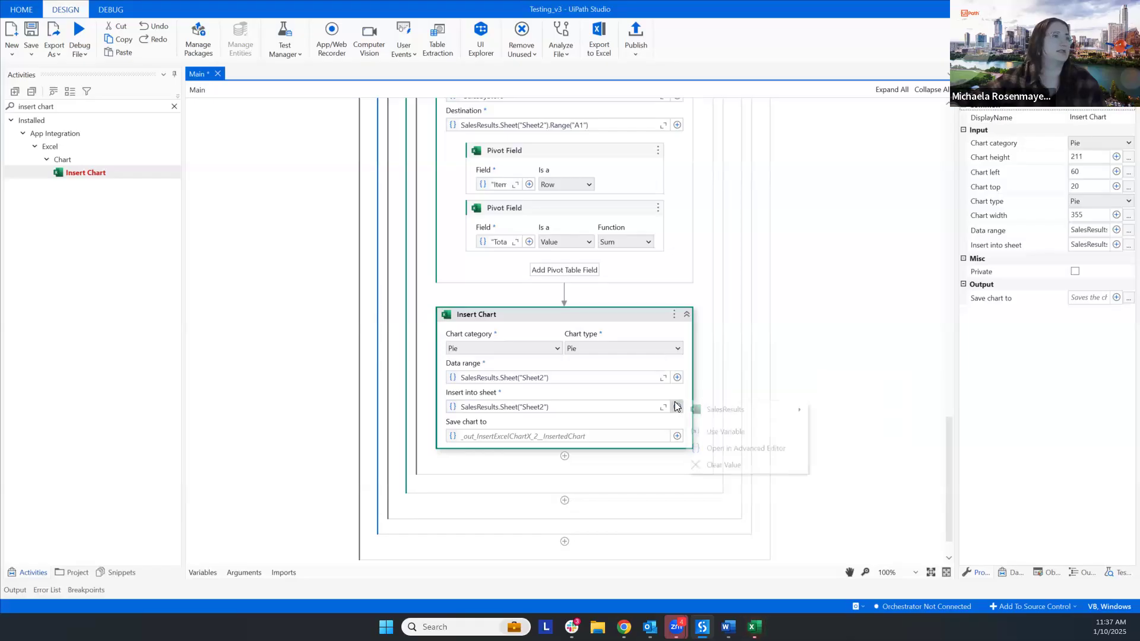
left_click(677, 407)
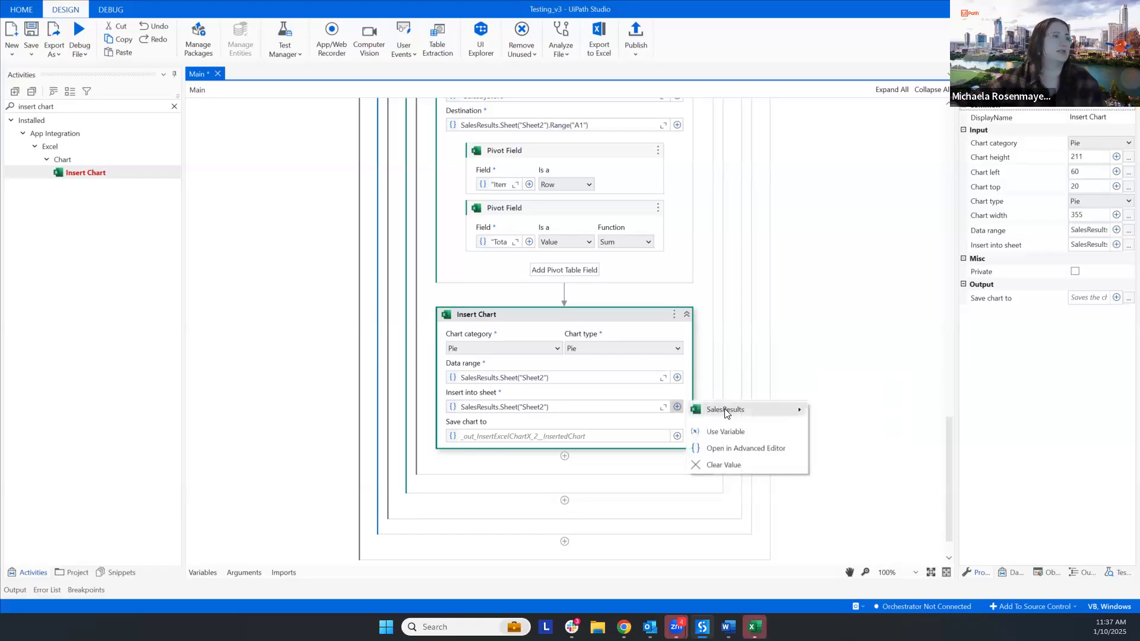
left_click(721, 263)
- Switch to Excel to close the Sales Results workbook, then run the automation from UiPath Studio
left_click(755, 627)
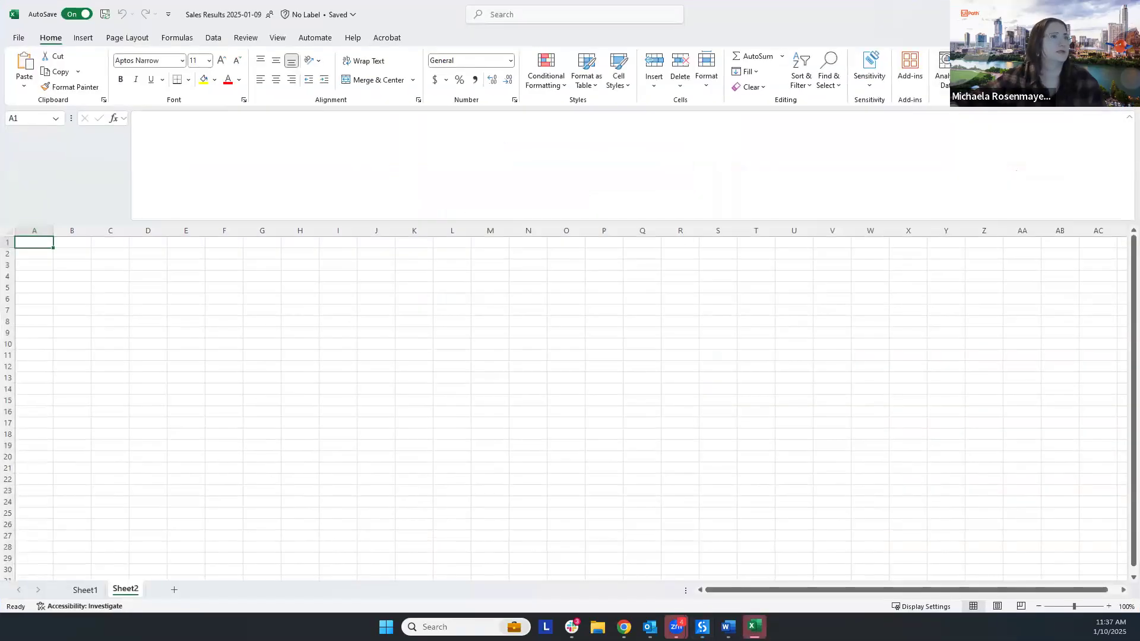
left_click(1126, 12)
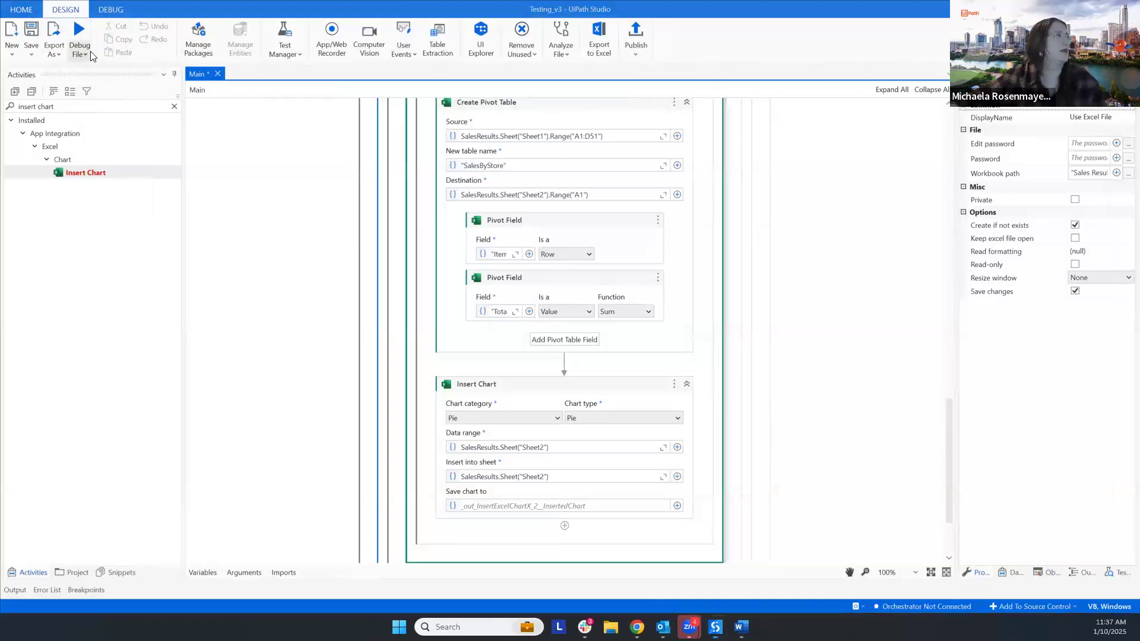
left_click(84, 56)
left_click(83, 60)
left_click(100, 102)
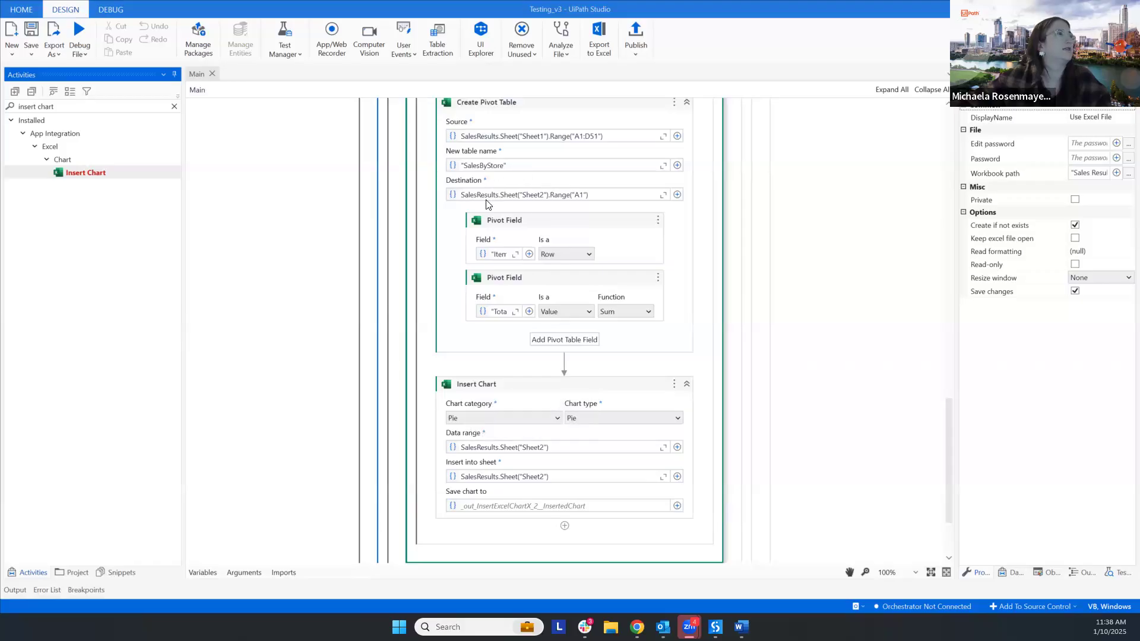
- Indicate cell A1 of a newly added Sheet2 in the Sales Results workbook as the Insert Chart data range
scroll(484, 202, "up", 2)
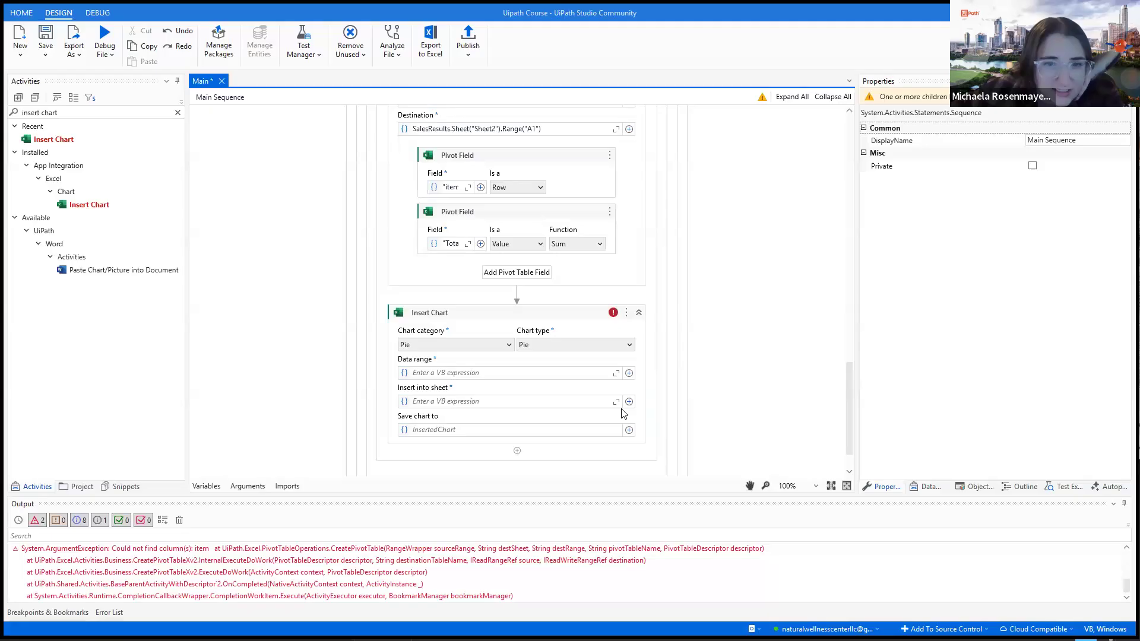
scroll(624, 414, "up", 1)
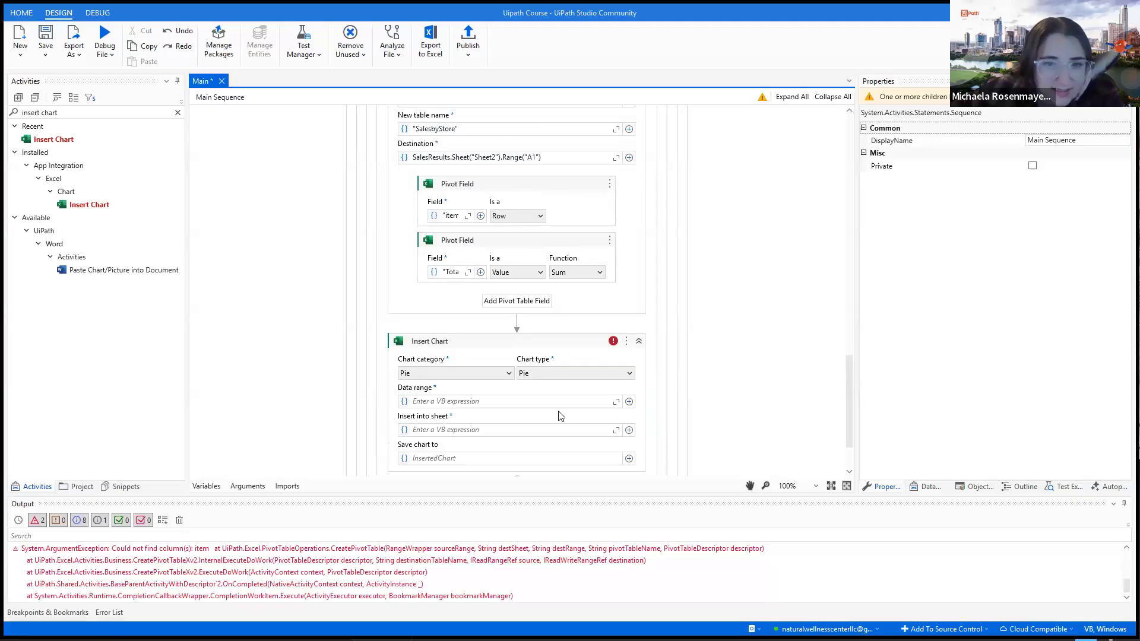
left_click(629, 402)
mouse_move(594, 410)
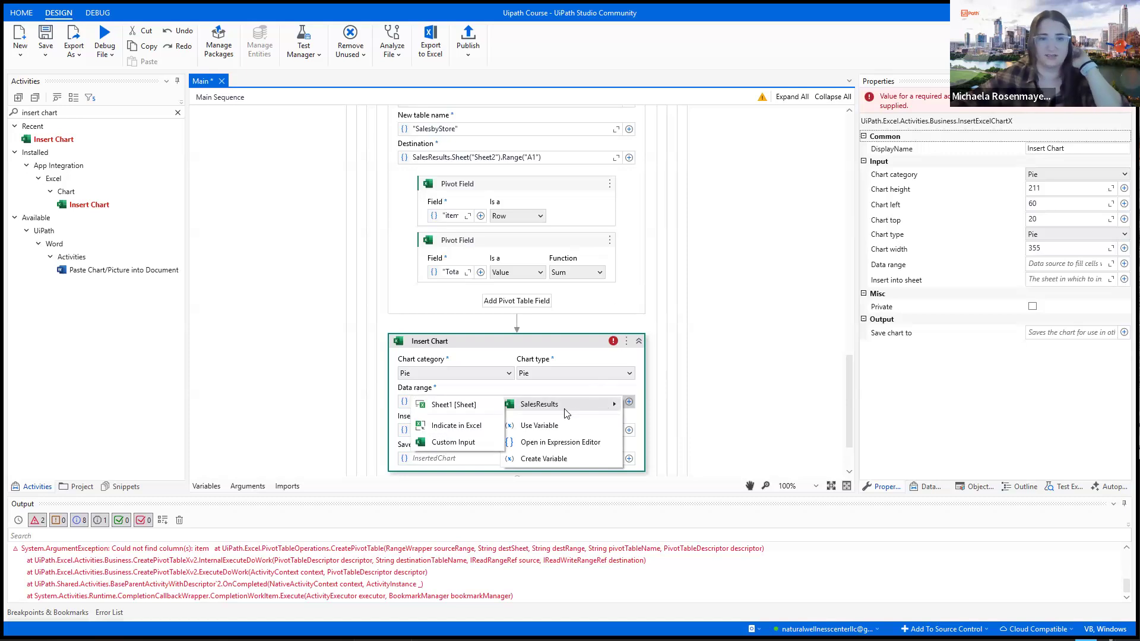
left_click(469, 425)
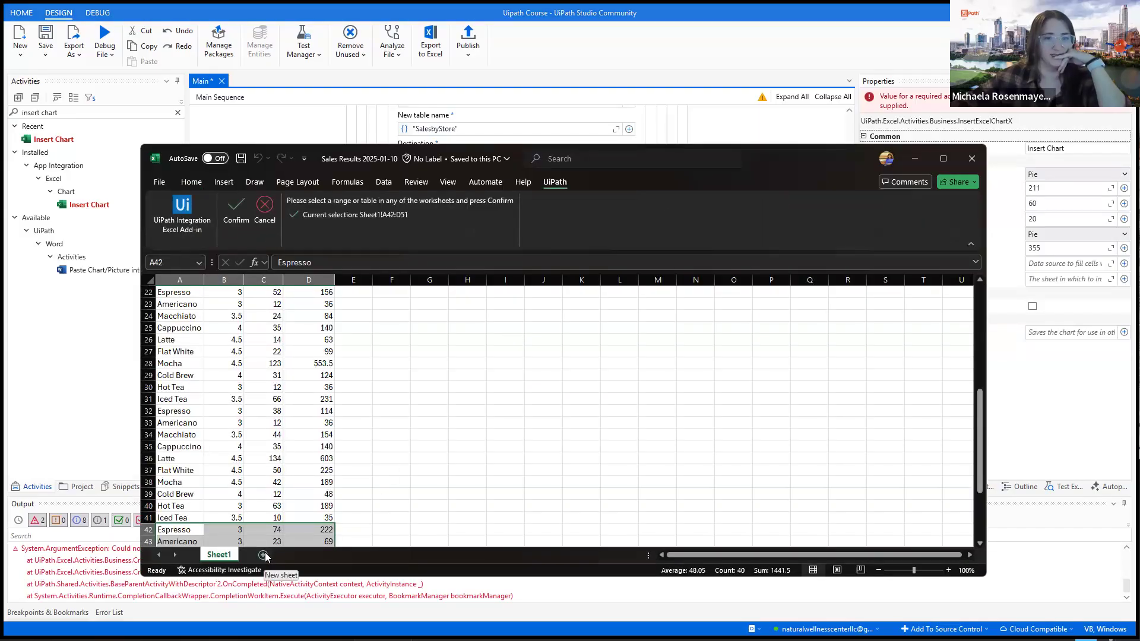
left_click(263, 555)
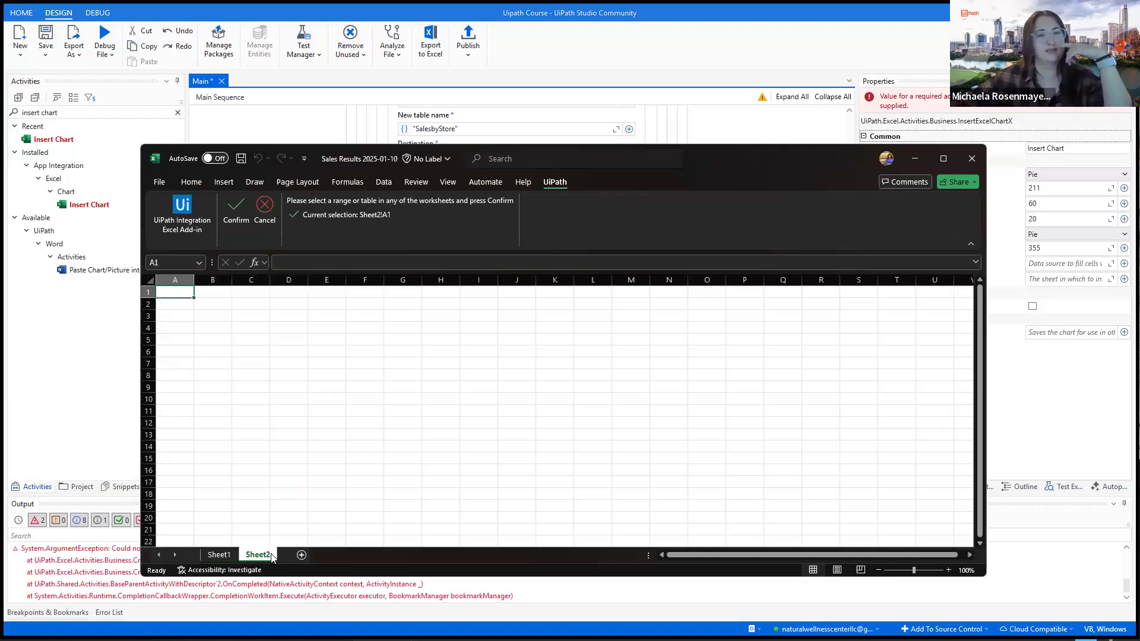
left_click(230, 208)
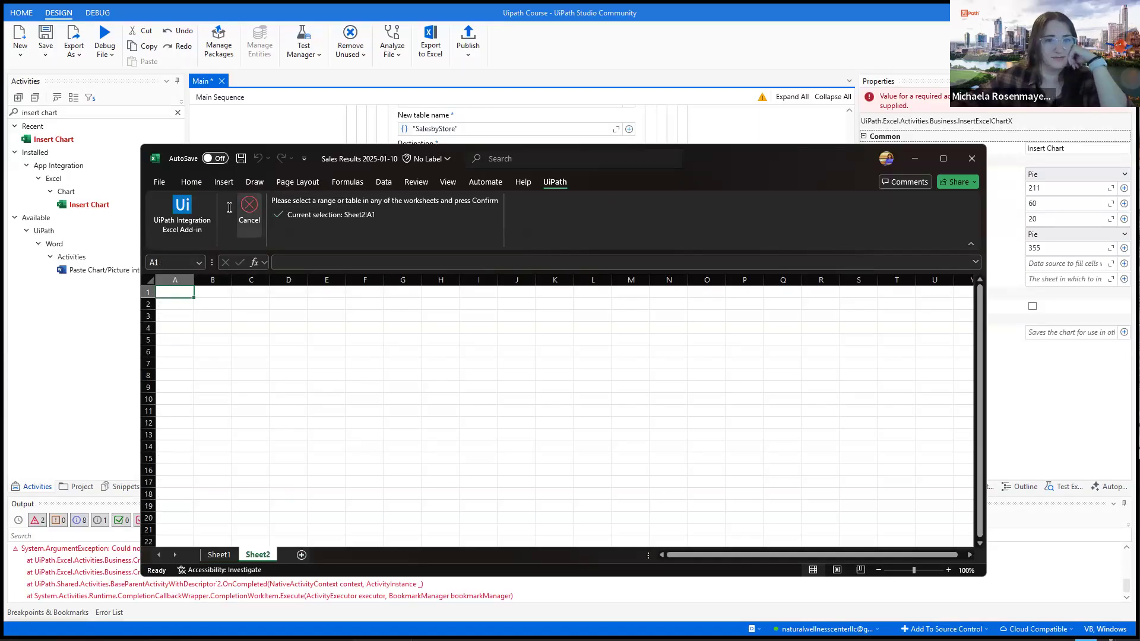
- Close the Sales Results 2025-01-10 workbook and save its changes
left_click(977, 163)
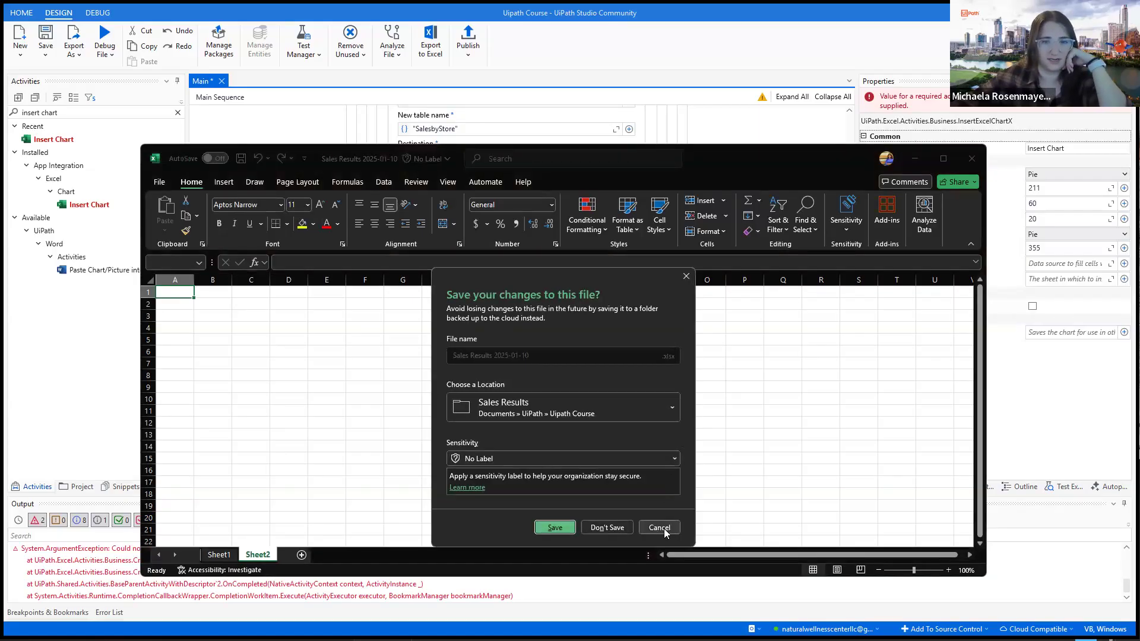
left_click(665, 529)
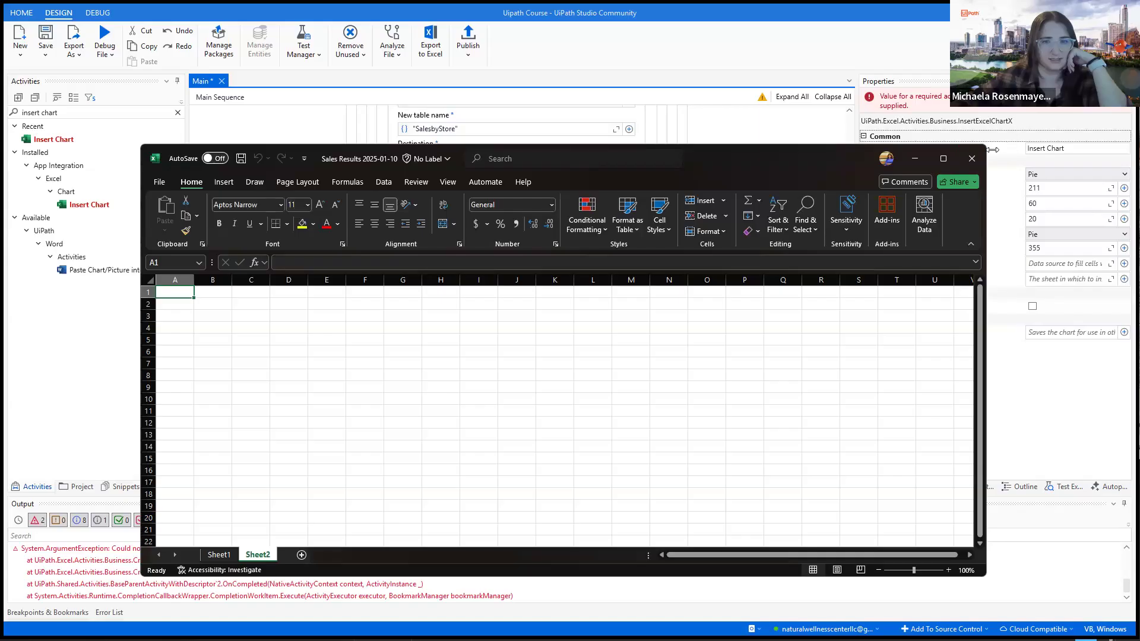
left_click(972, 158)
left_click(555, 528)
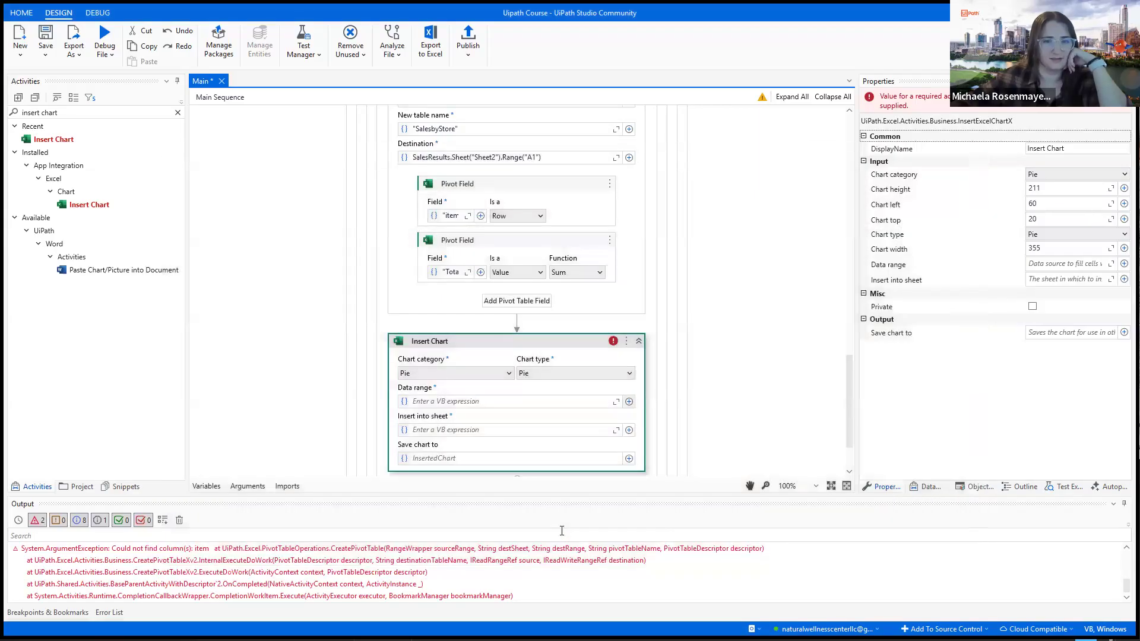
- Set the Insert Chart activity's data range and its destination sheet to Sheet2 of SalesResults
left_click(629, 402)
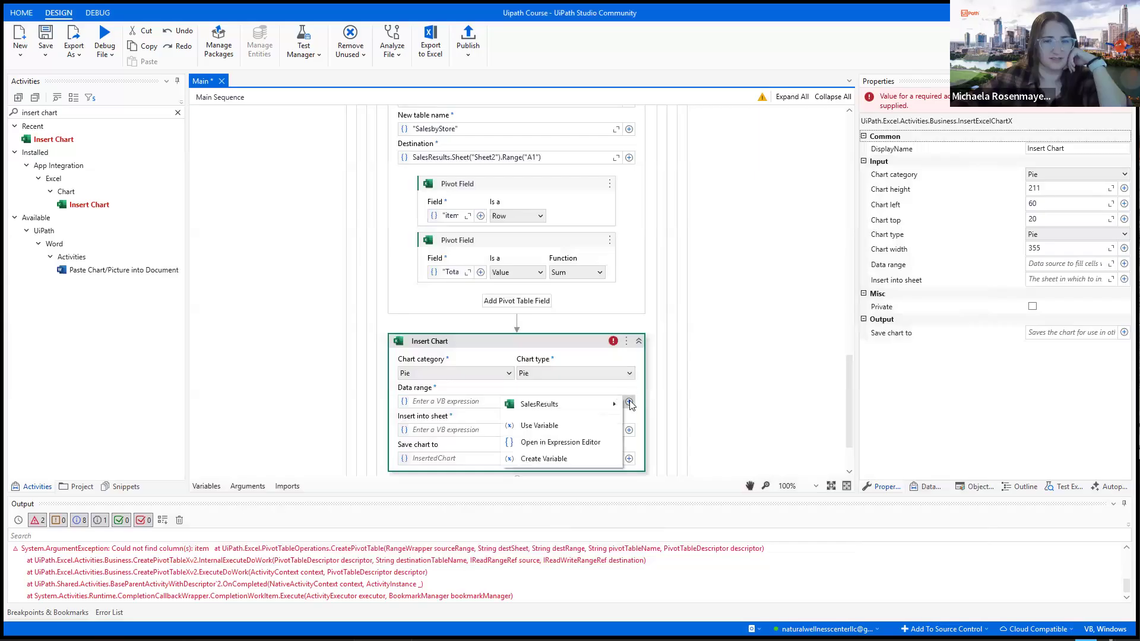
mouse_move(582, 408)
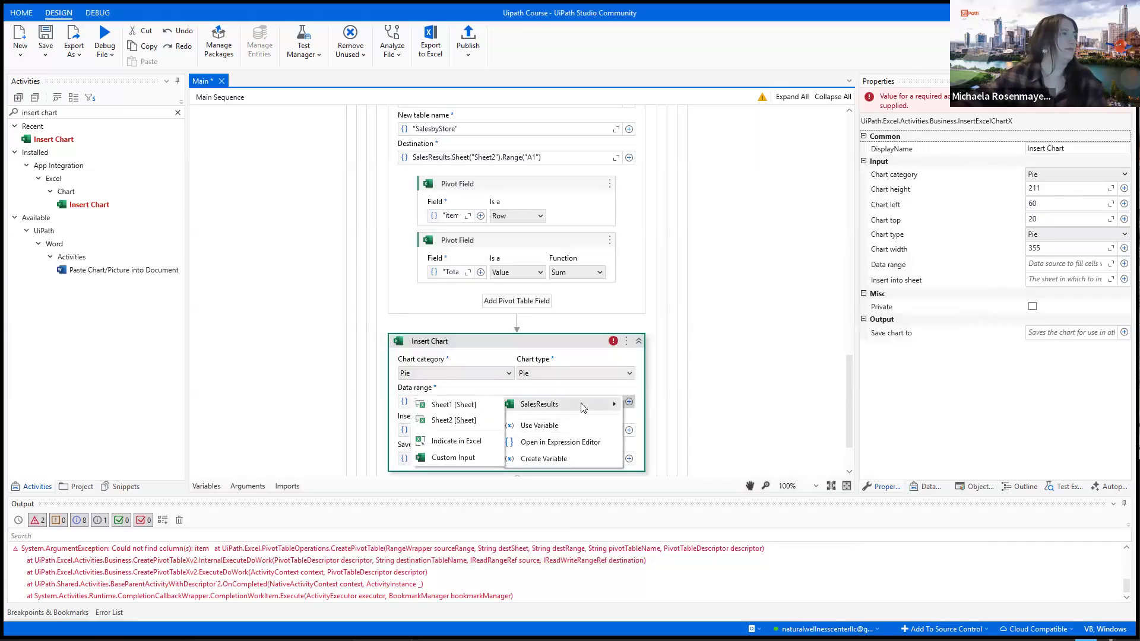
left_click(474, 421)
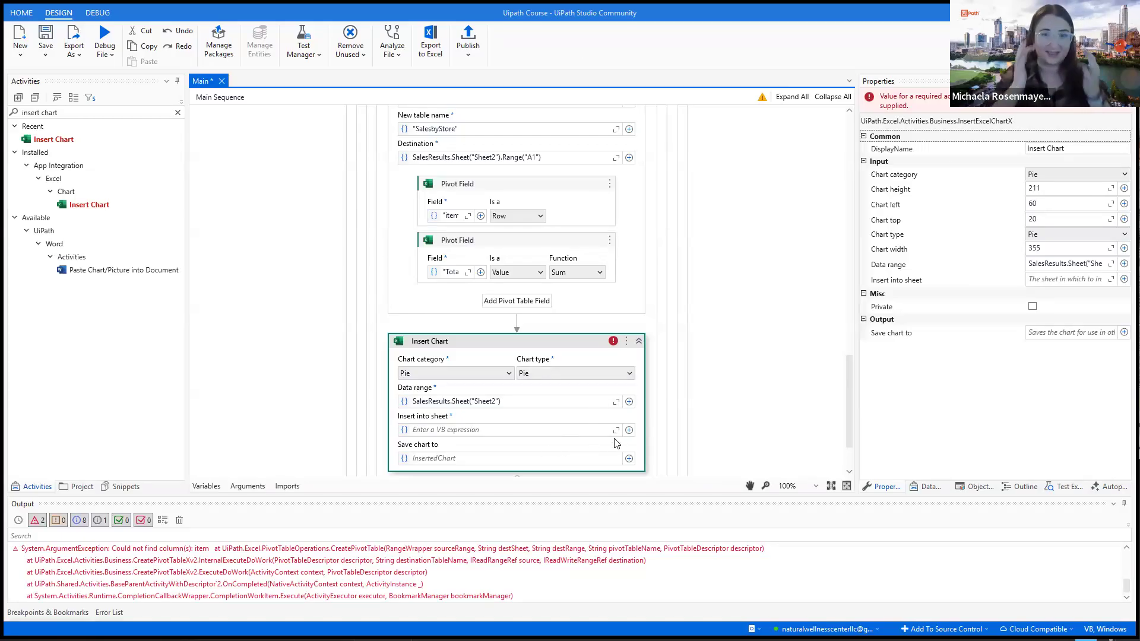
left_click(697, 390)
left_click(547, 427)
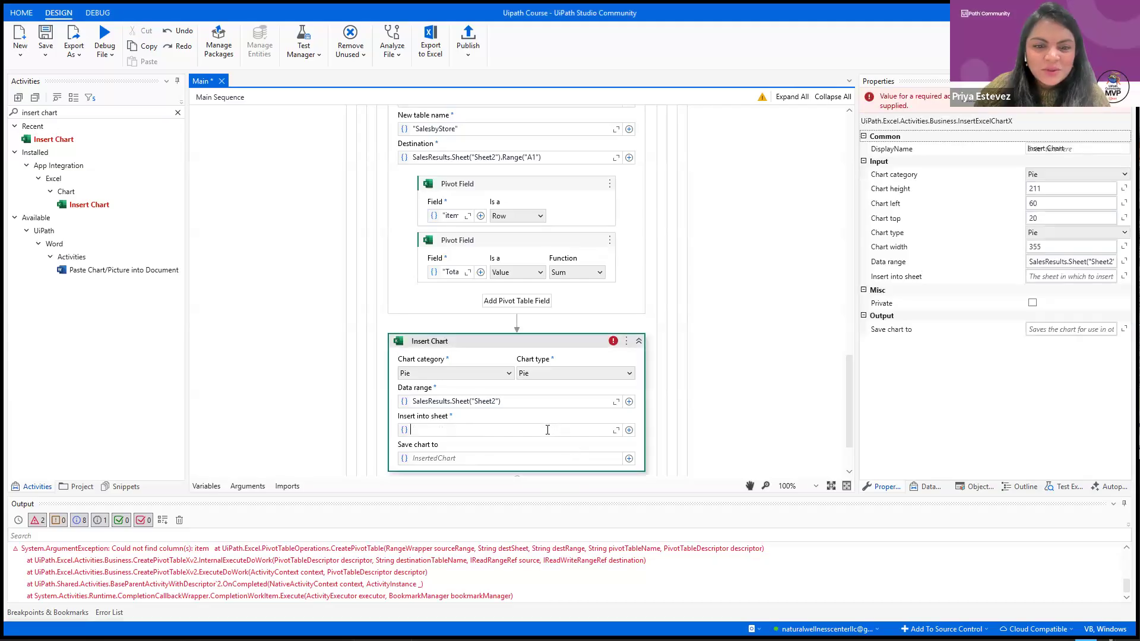
left_click(629, 430)
mouse_move(554, 430)
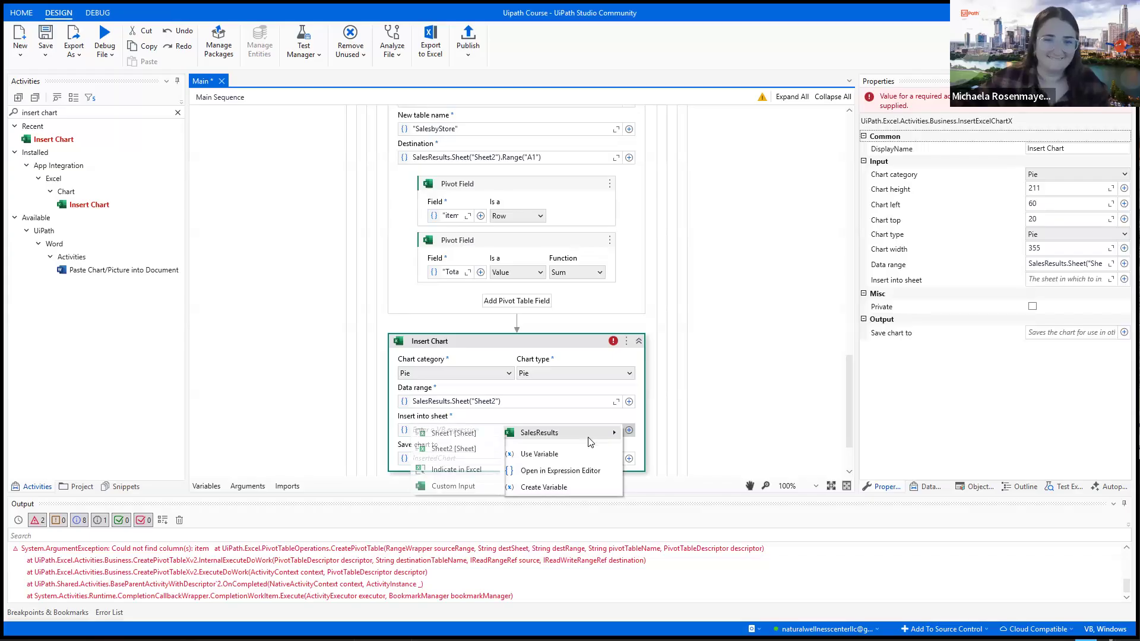
left_click(478, 450)
left_click(683, 427)
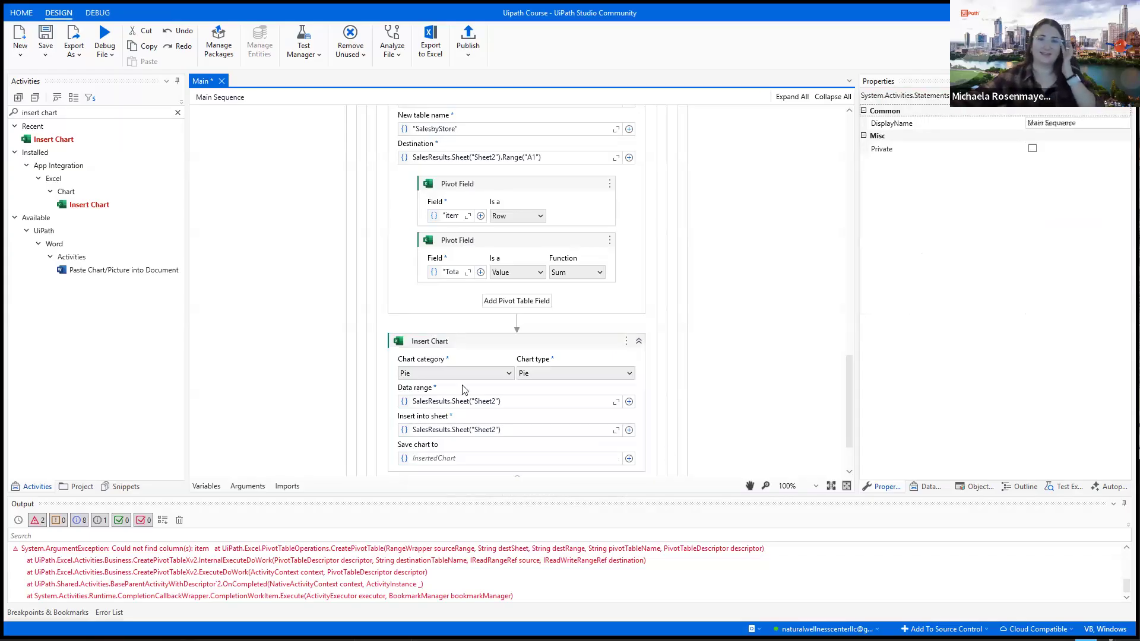